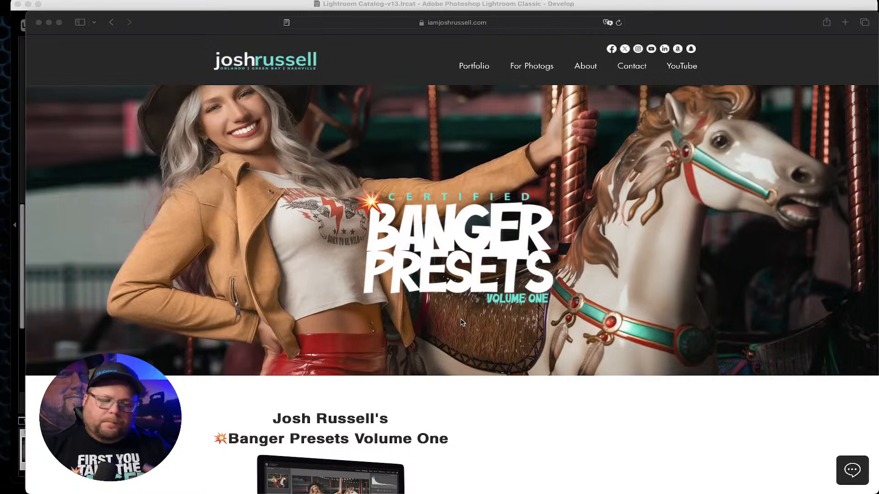
# Scroll through the Banger Presets Volume One product page to read what the pack includes.
pyautogui.scroll(-6, 461, 323)
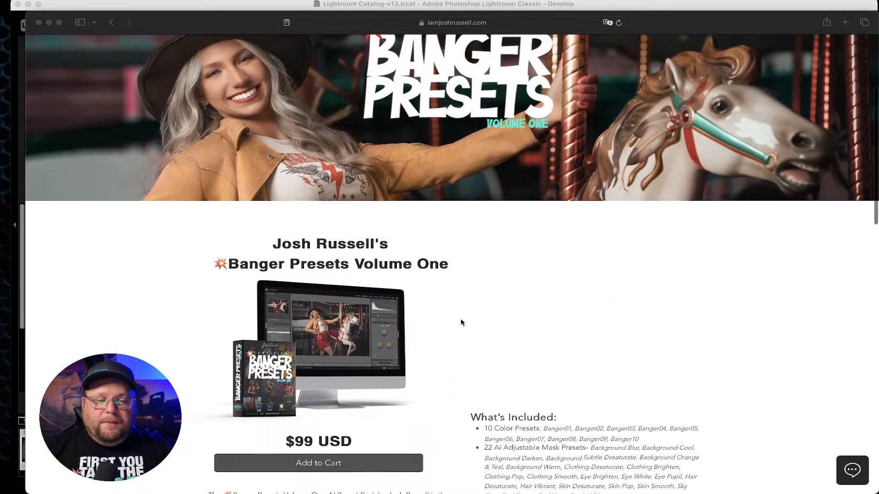
pyautogui.scroll(-2, 461, 322)
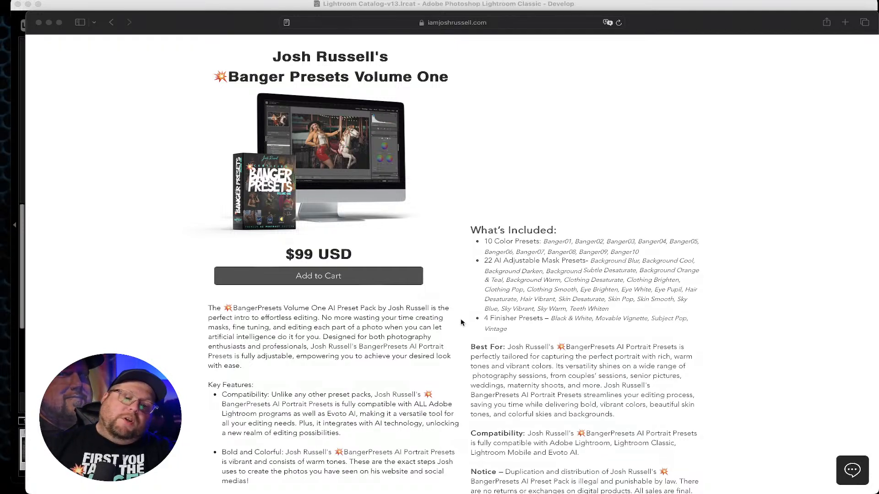
pyautogui.scroll(-1, 461, 322)
pyautogui.scroll(-8, 461, 322)
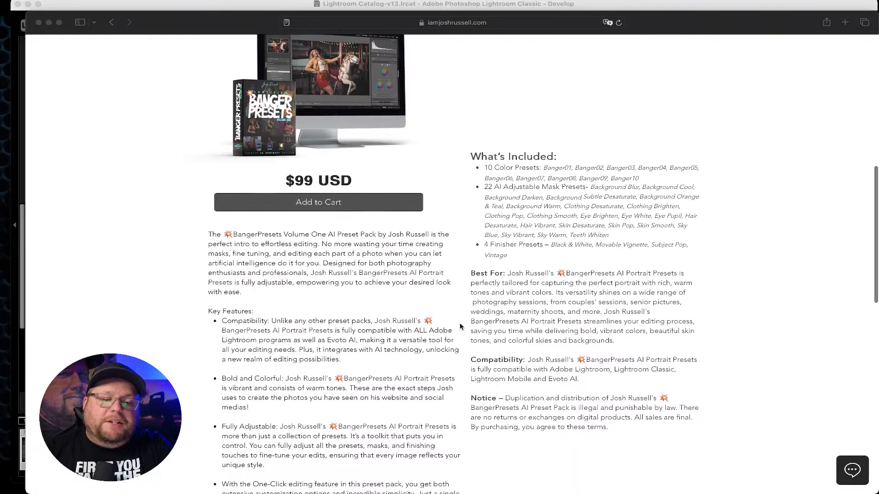
pyautogui.scroll(-2, 460, 326)
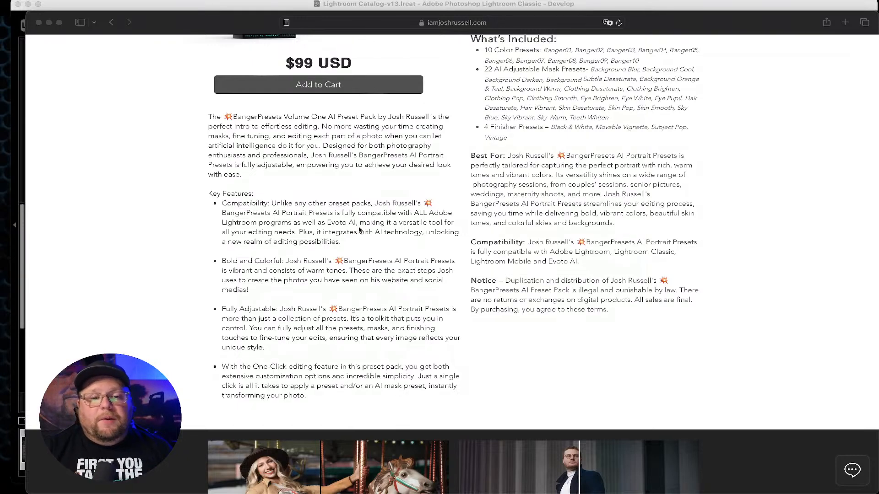
pyautogui.scroll(3, 359, 230)
pyautogui.scroll(1, 360, 231)
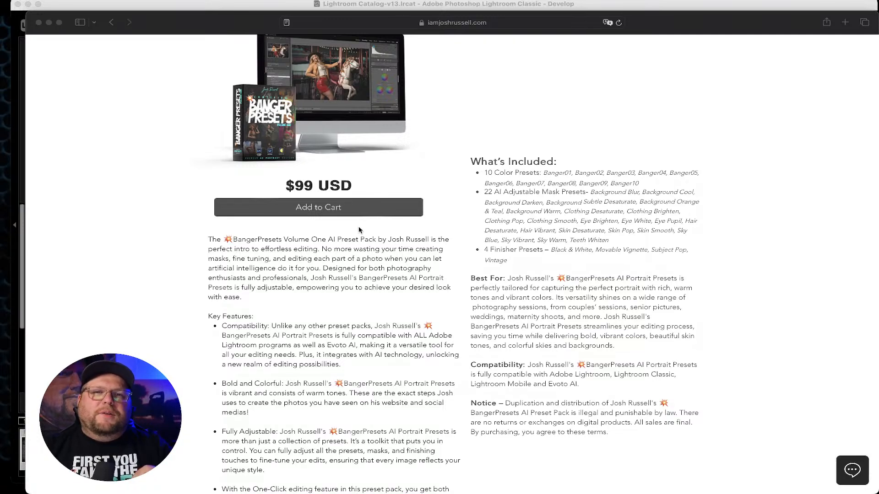
pyautogui.scroll(-6, 359, 230)
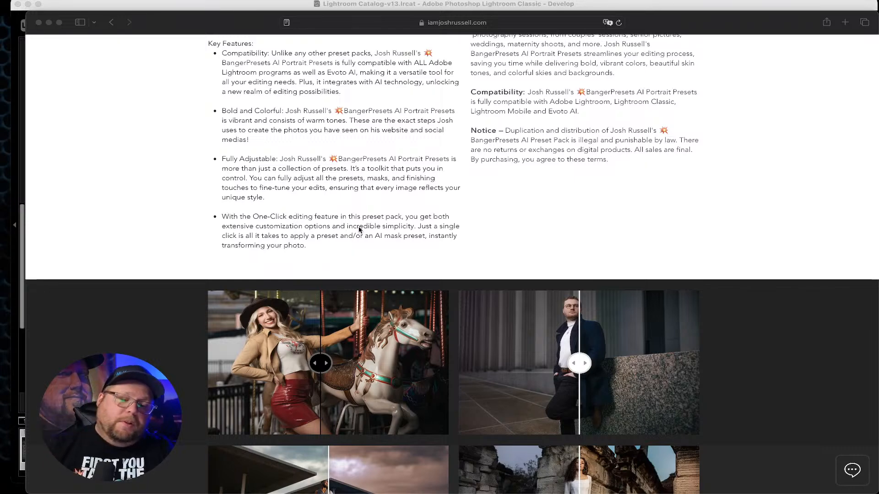
pyautogui.scroll(-5, 359, 229)
pyautogui.scroll(1, 359, 229)
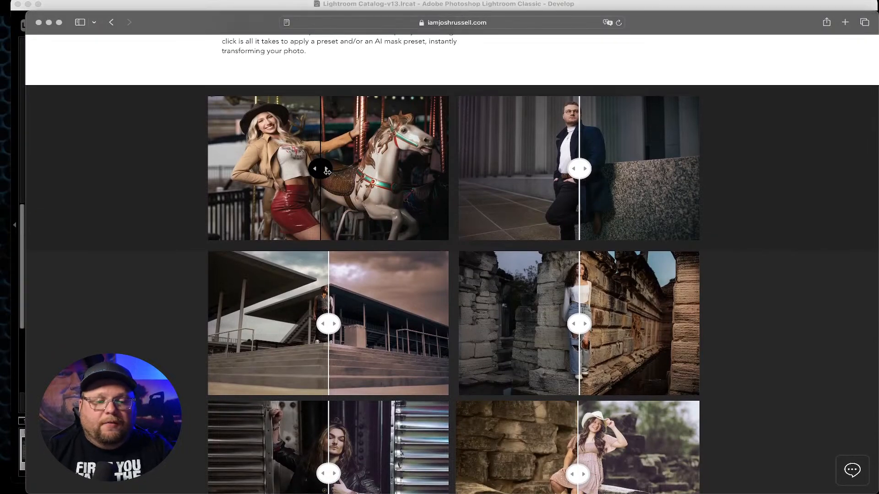
# Drag the before/after sliders on the sample images to compare the original and edited versions.
pyautogui.moveTo(326, 172); pyautogui.dragTo(325, 195)
pyautogui.moveTo(579, 169); pyautogui.dragTo(452, 179)
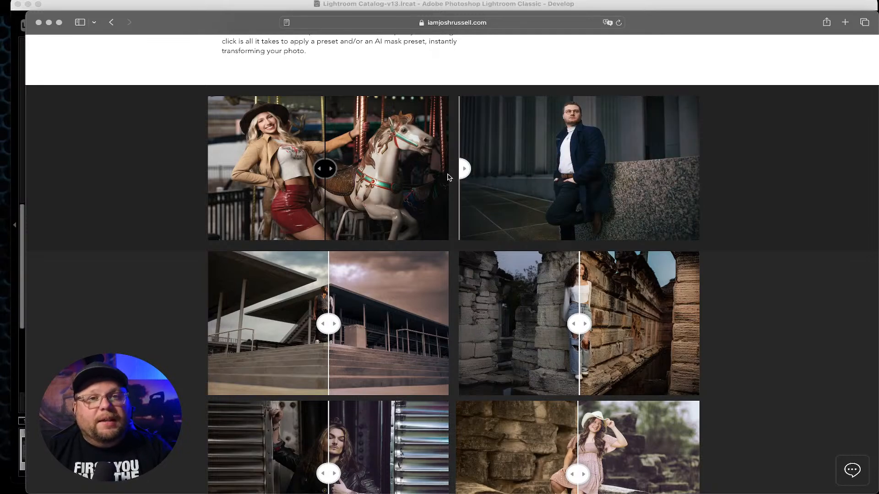
pyautogui.scroll(-3, 224, 179)
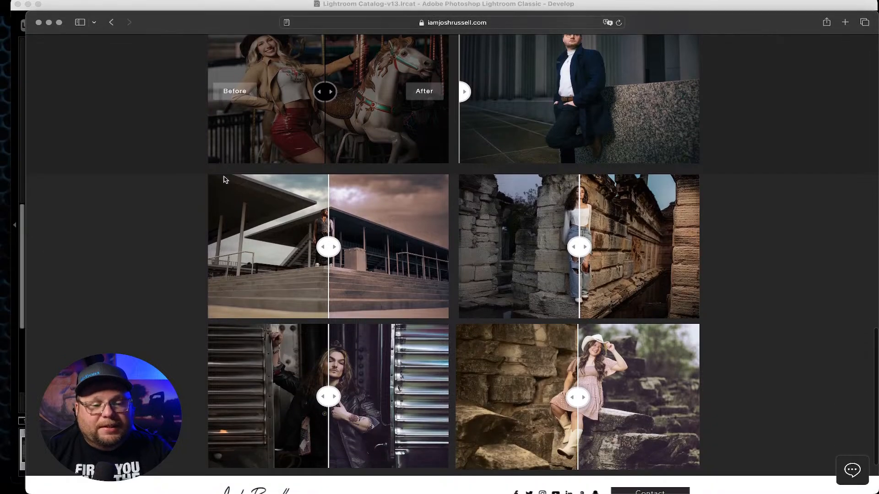
pyautogui.moveTo(328, 246); pyautogui.dragTo(197, 221)
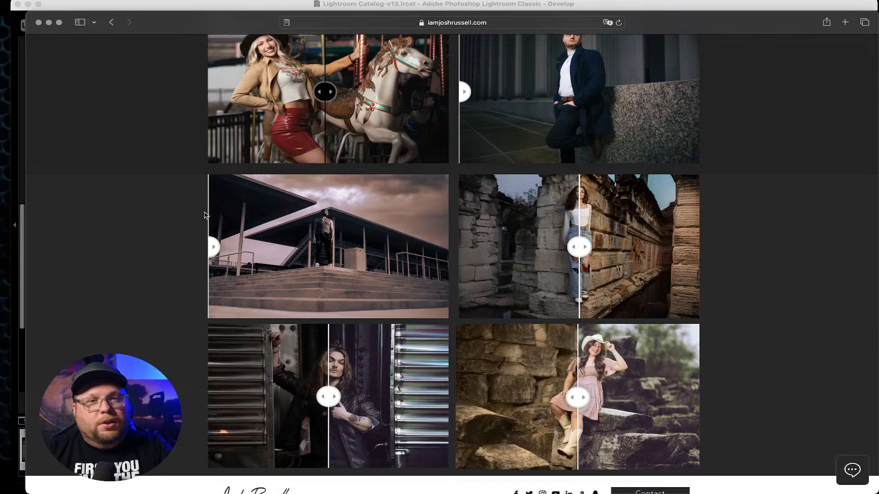
pyautogui.moveTo(579, 247); pyautogui.dragTo(701, 258)
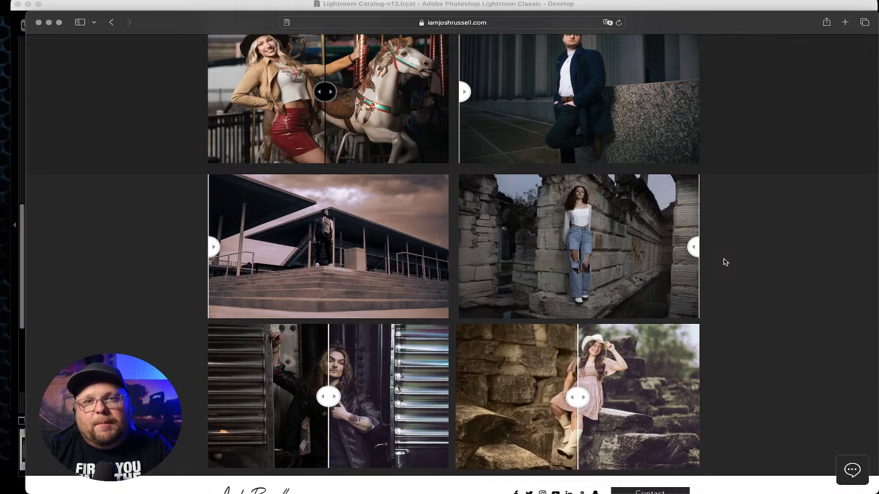
pyautogui.moveTo(694, 256); pyautogui.dragTo(448, 249)
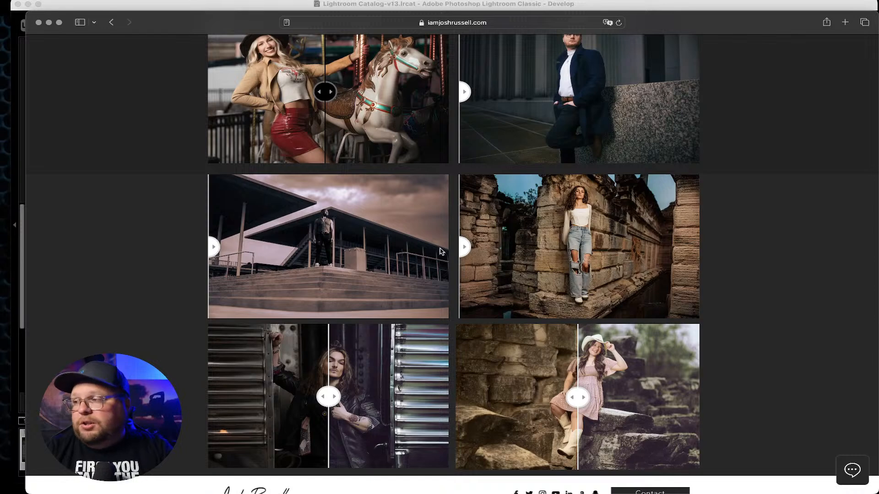
pyautogui.moveTo(463, 247); pyautogui.dragTo(538, 265)
pyautogui.scroll(-3, 538, 264)
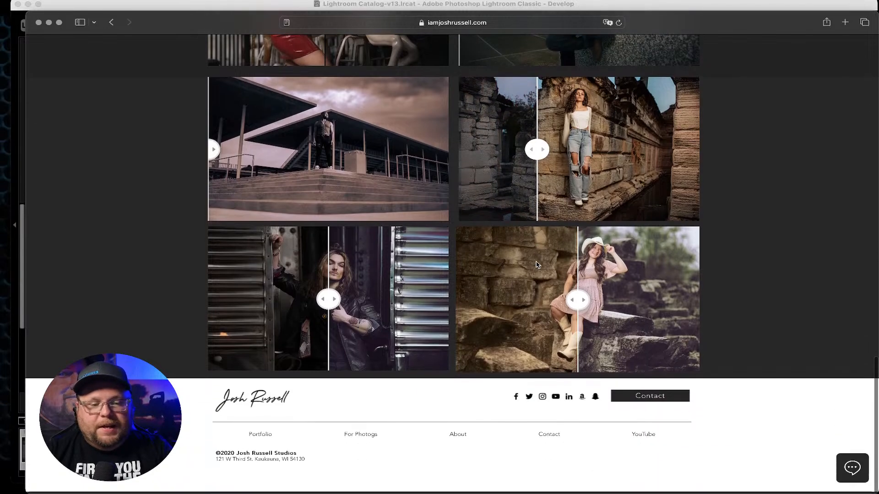
pyautogui.moveTo(490, 315); pyautogui.dragTo(329, 302)
pyautogui.moveTo(574, 302)
pyautogui.mouseDown()
pyautogui.moveTo(786, 304)
pyautogui.moveTo(353, 313)
pyautogui.moveTo(724, 310)
pyautogui.moveTo(531, 306)
pyautogui.moveTo(562, 311)
pyautogui.mouseUp()
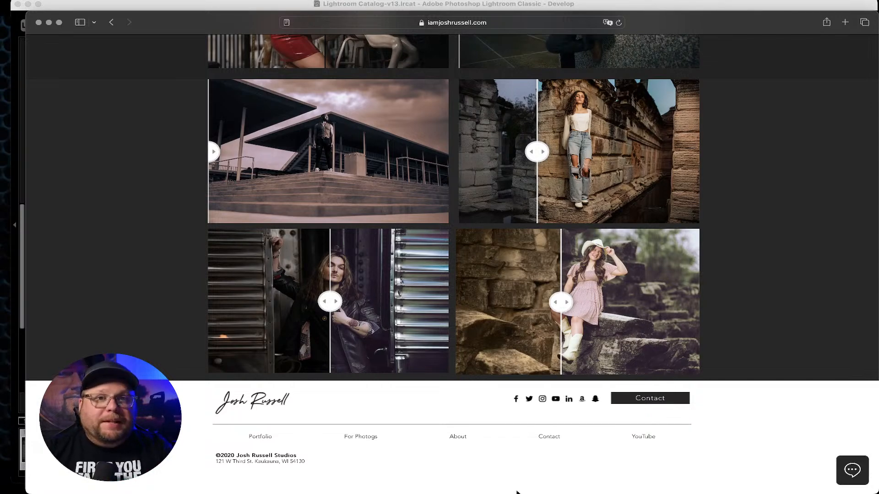
# Switch to Lightroom Classic's Develop module and expand the BangerPresets Volume 1 preset group.
pyautogui.moveTo(452, 482)
pyautogui.click(365, 478)
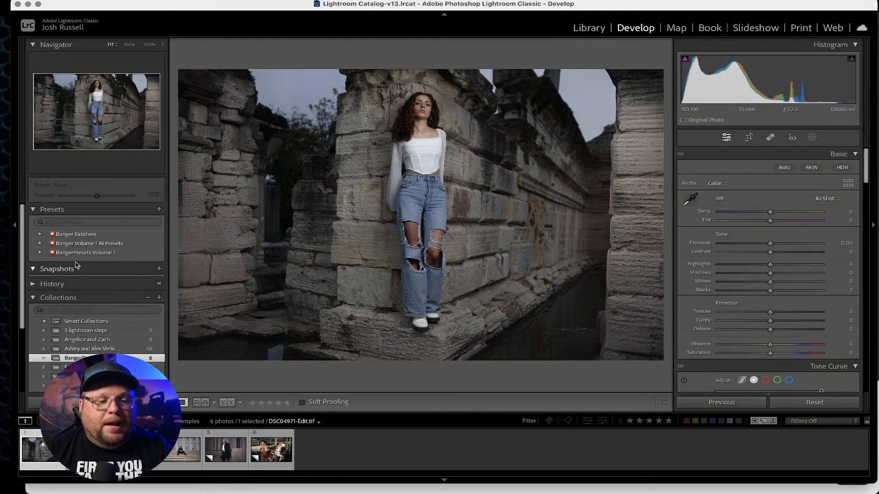
pyautogui.press('super+Tab')
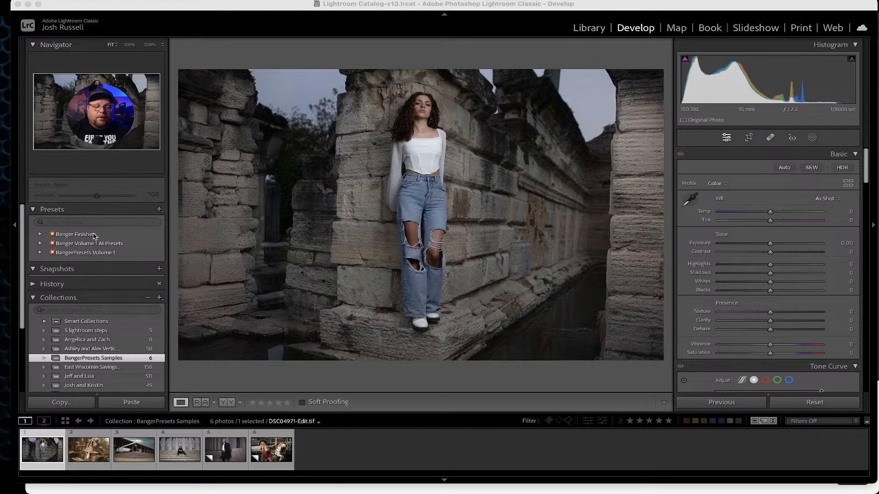
pyautogui.click(61, 251)
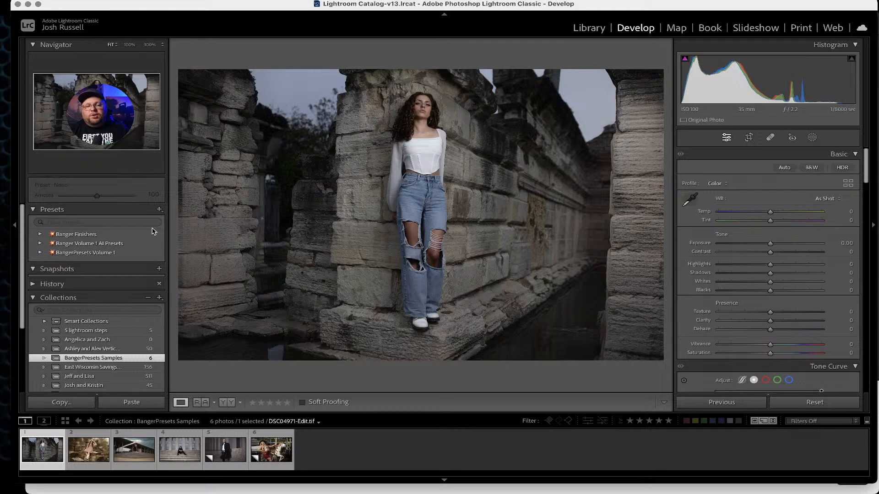
pyautogui.click(159, 210)
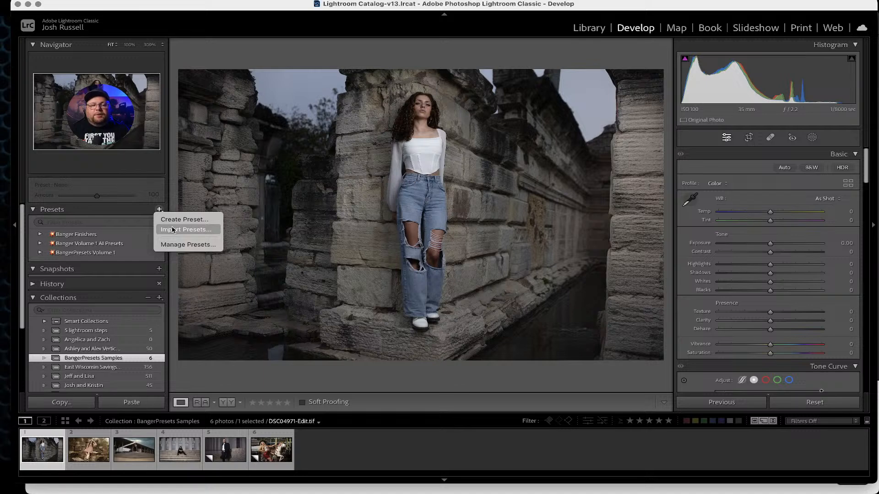
pyautogui.click(110, 211)
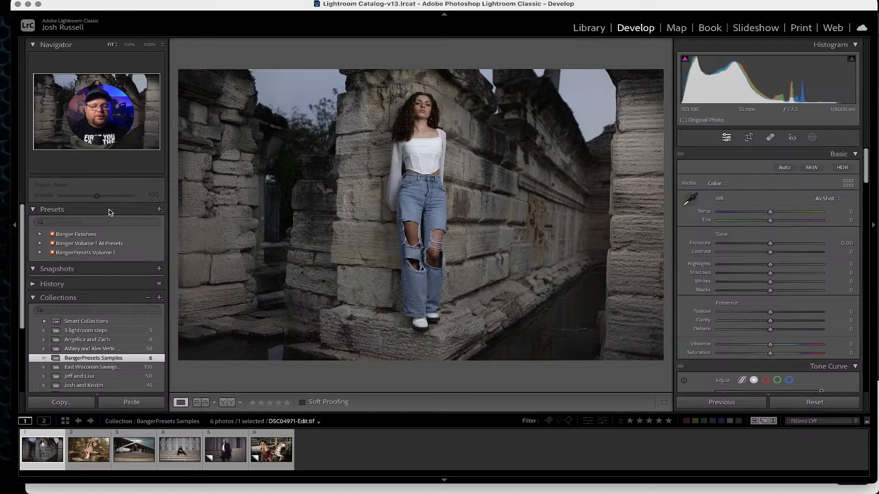
pyautogui.click(40, 252)
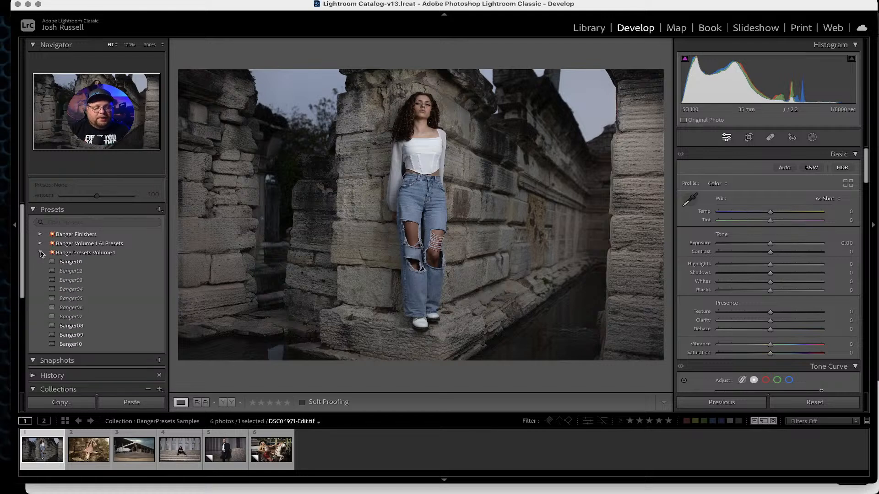
# Apply the presets Banger01 through Banger10 one after another to compare them on the photo.
pyautogui.click(78, 262)
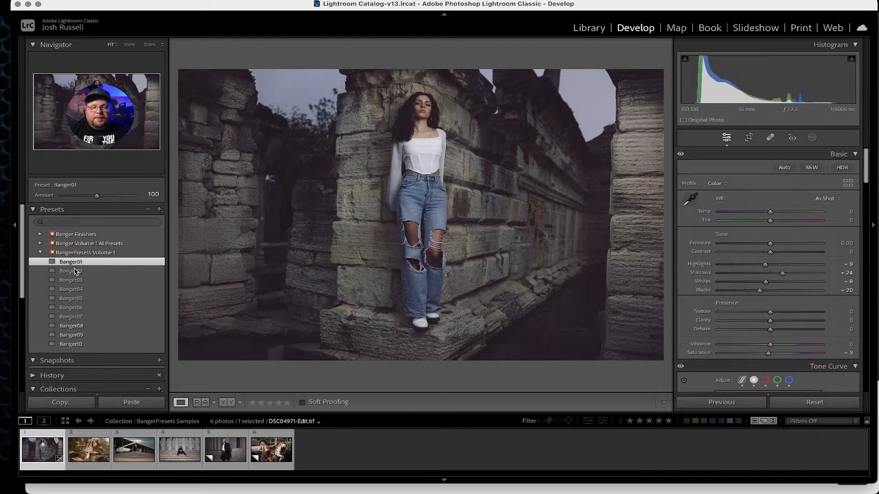
pyautogui.click(76, 271)
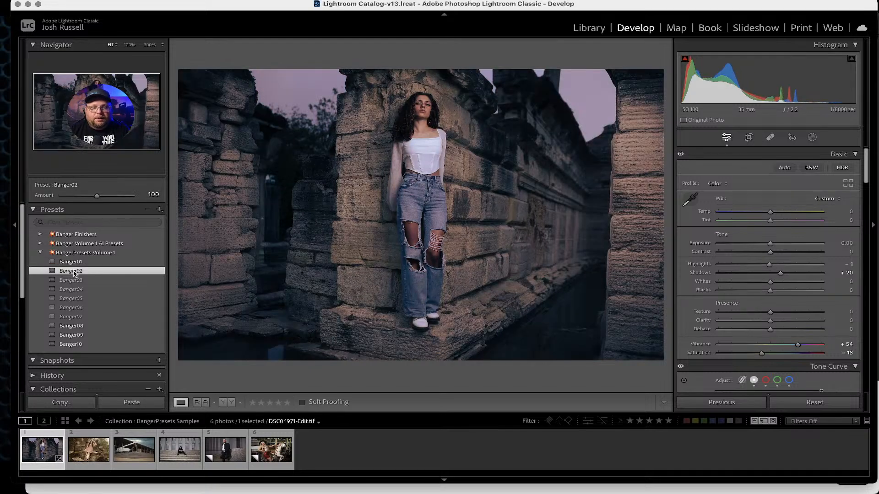
pyautogui.click(74, 281)
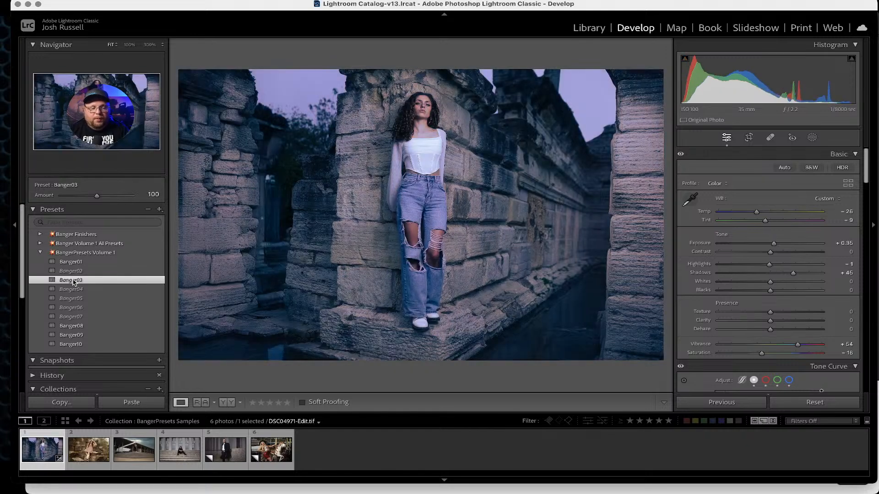
pyautogui.click(73, 290)
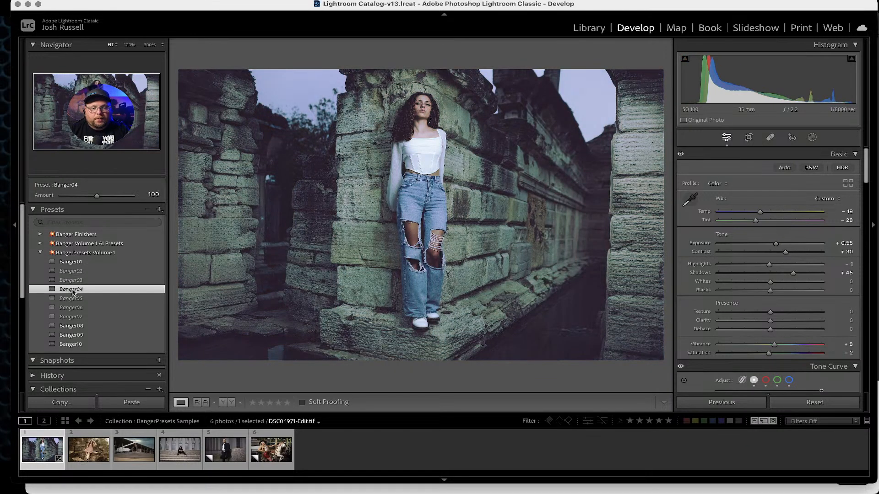
pyautogui.click(73, 299)
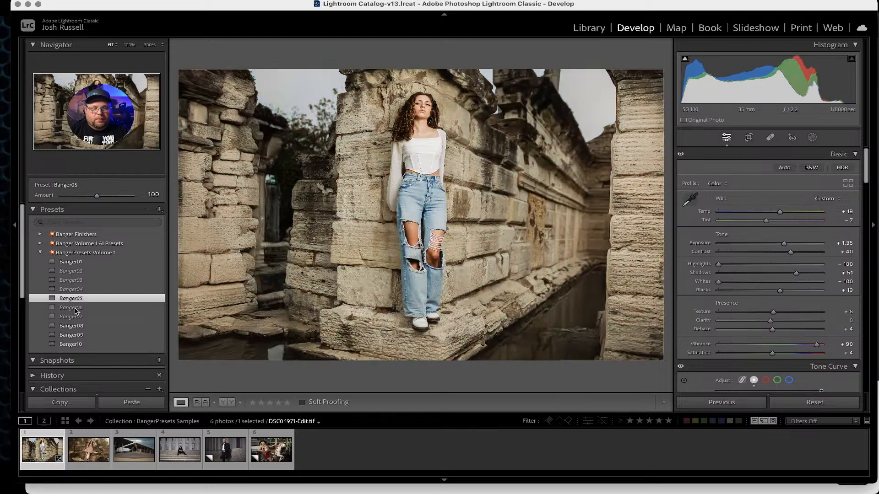
pyautogui.click(73, 308)
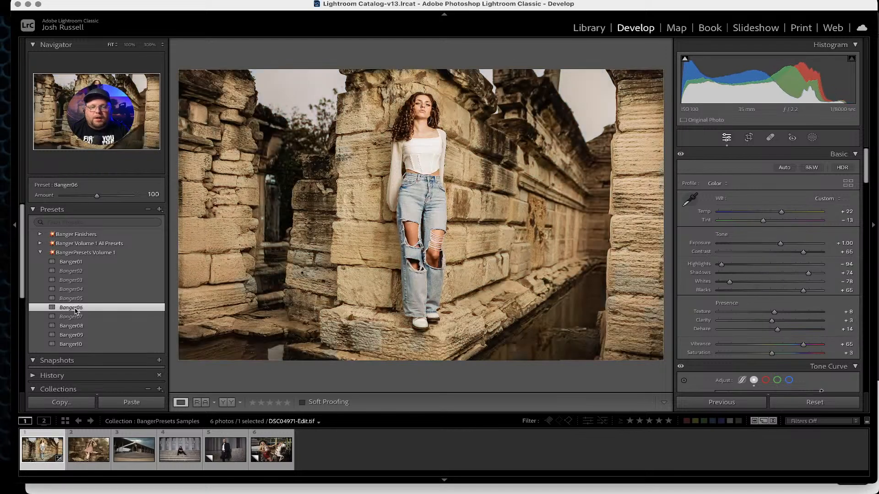
pyautogui.click(73, 317)
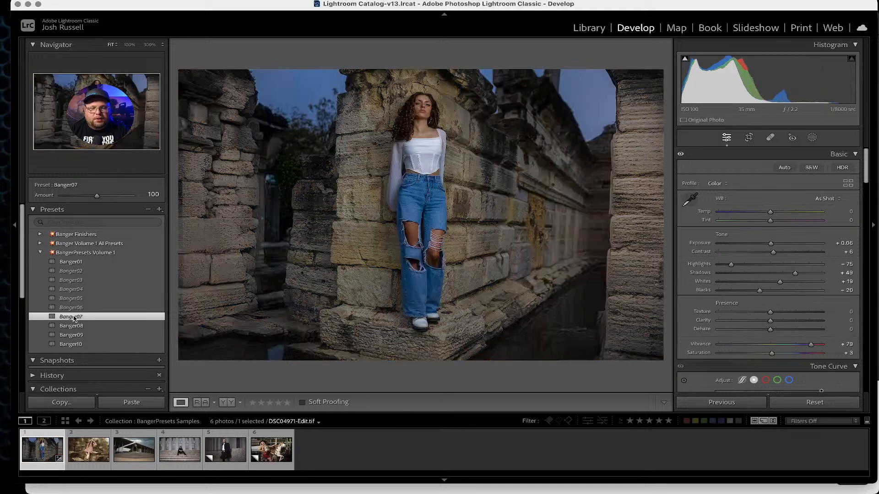
pyautogui.click(72, 326)
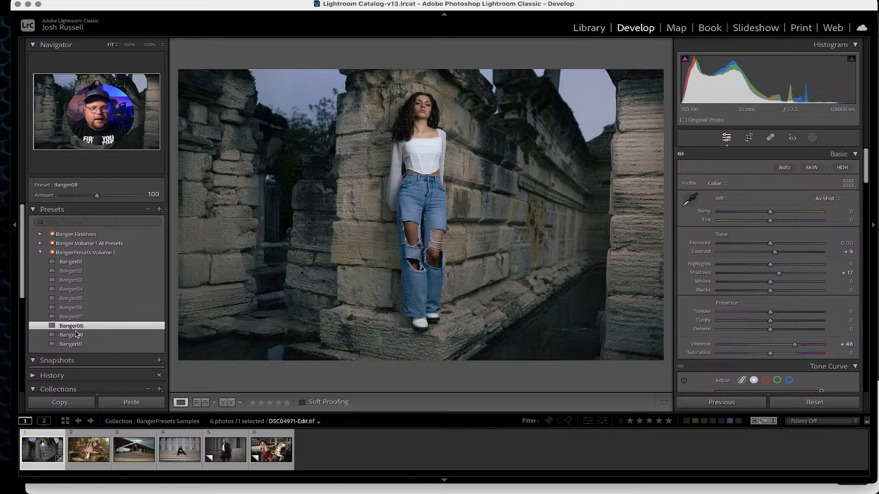
pyautogui.click(73, 317)
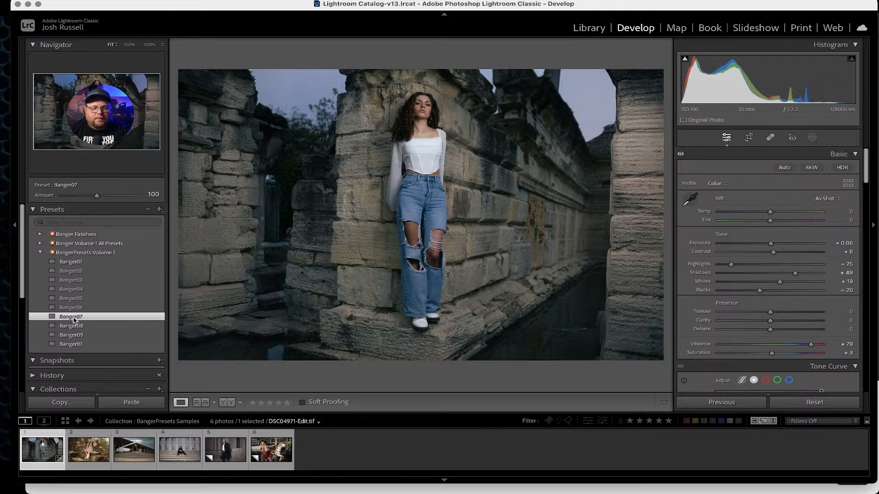
pyautogui.click(73, 326)
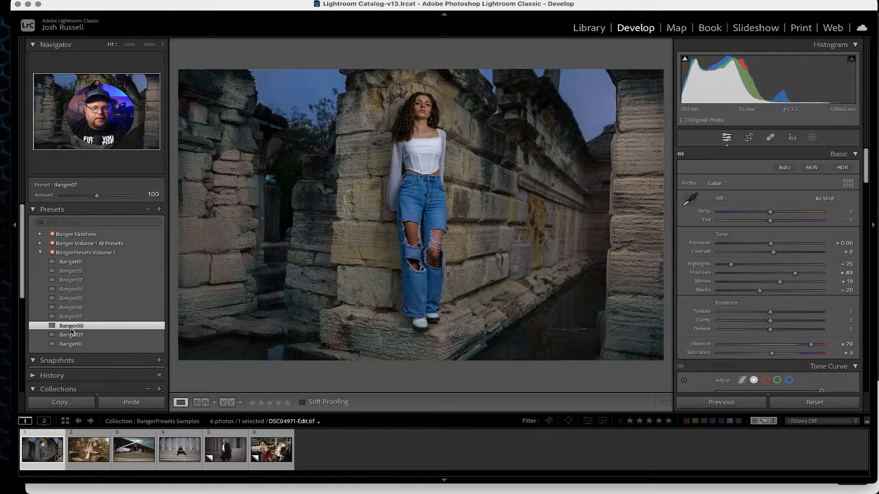
pyautogui.click(74, 335)
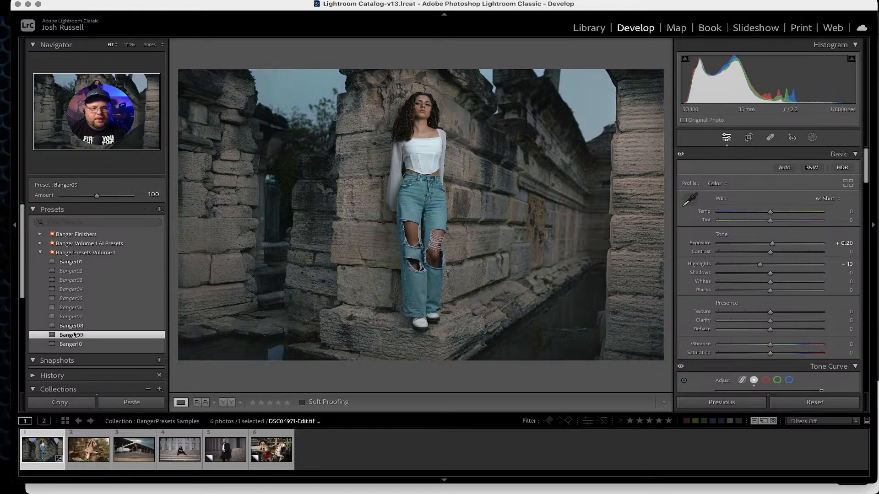
pyautogui.click(74, 344)
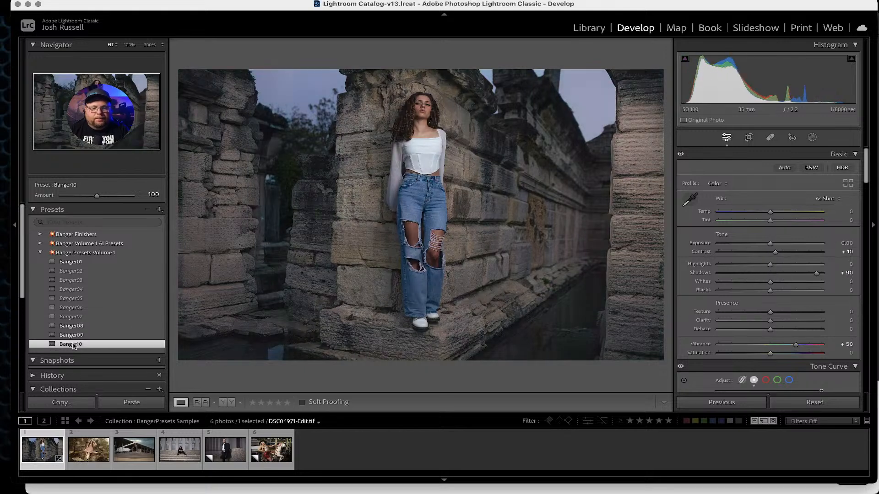
# Apply the Banger06 preset and lower its Exposure to about +0.40.
pyautogui.click(78, 317)
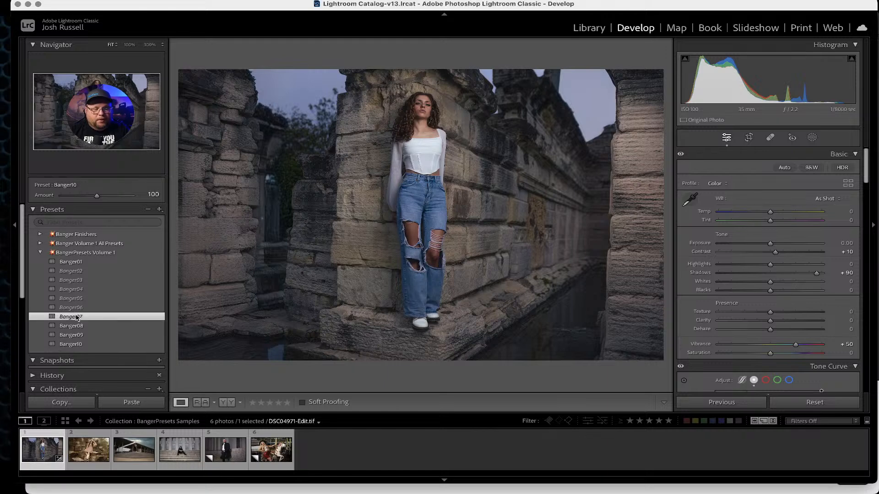
pyautogui.click(78, 307)
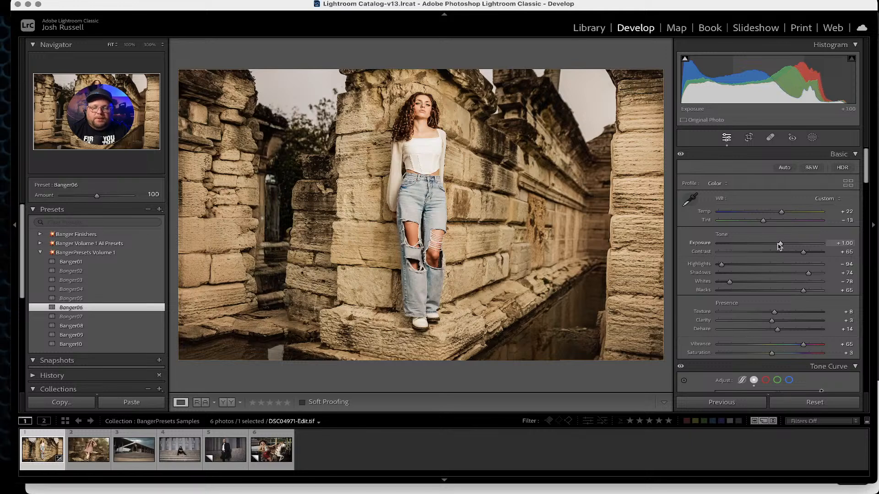
pyautogui.moveTo(780, 245); pyautogui.dragTo(773, 245)
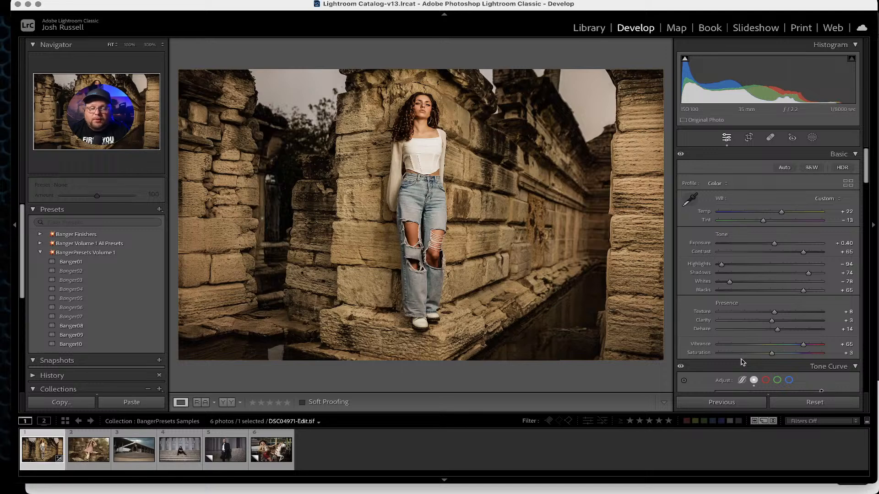
# Open the Banger Volume 1 All Presets group and apply the Background Cool preset to the photo.
pyautogui.click(40, 253)
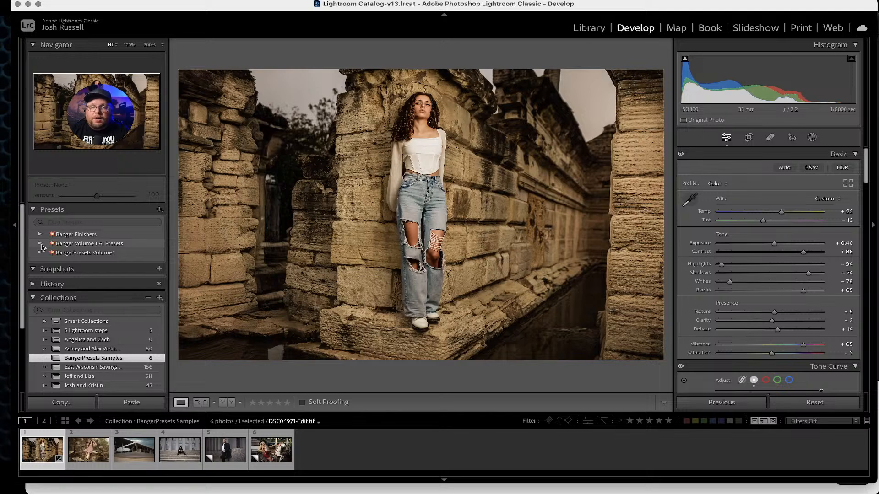
pyautogui.click(40, 244)
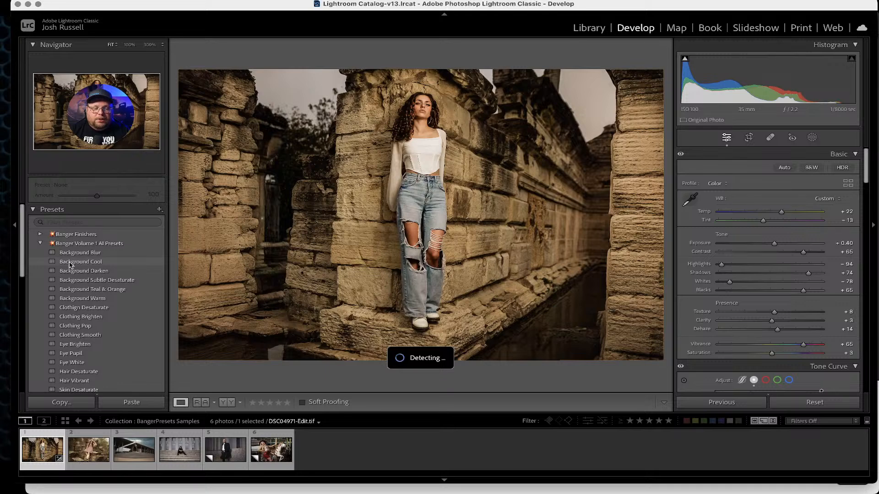
pyautogui.click(78, 263)
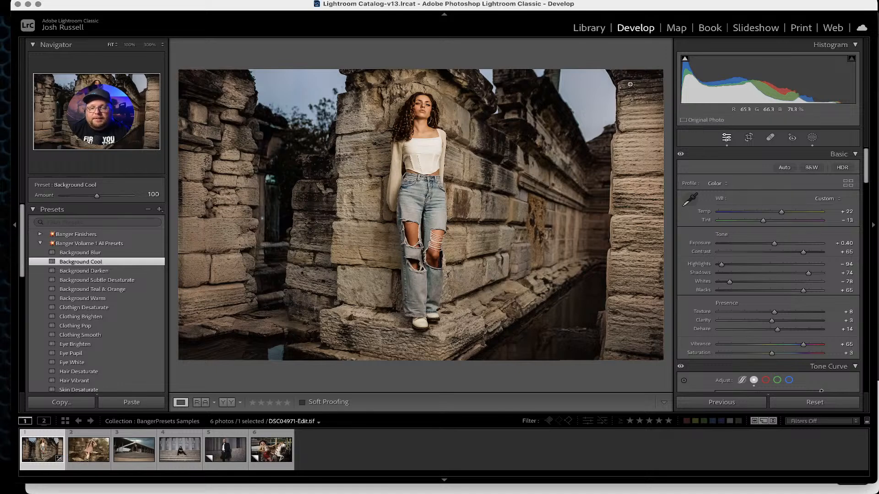
# Apply the Background Teal & Orange preset and lower its background mask amount to 49.
pyautogui.hotkey('shift', 'w')
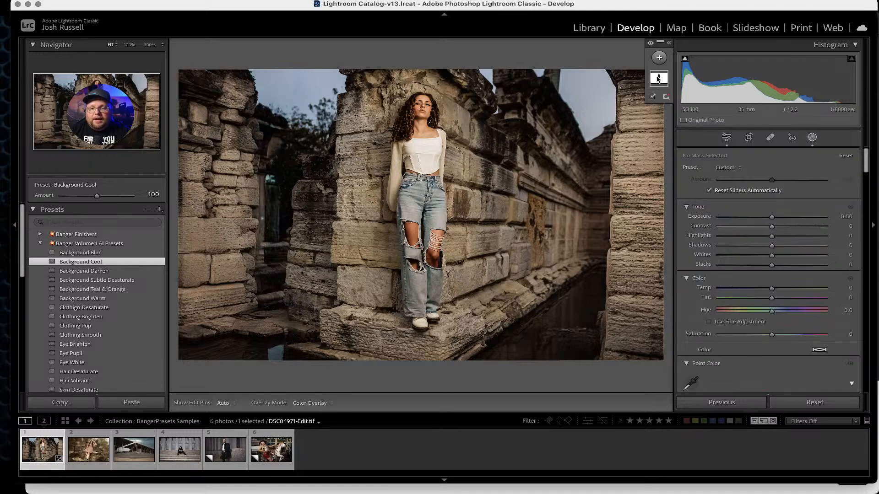
pyautogui.moveTo(658, 79)
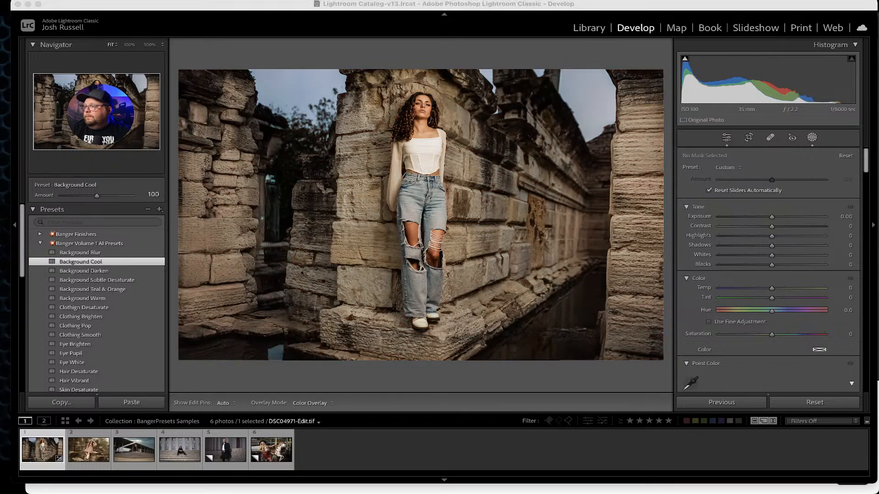
pyautogui.click(293, 59)
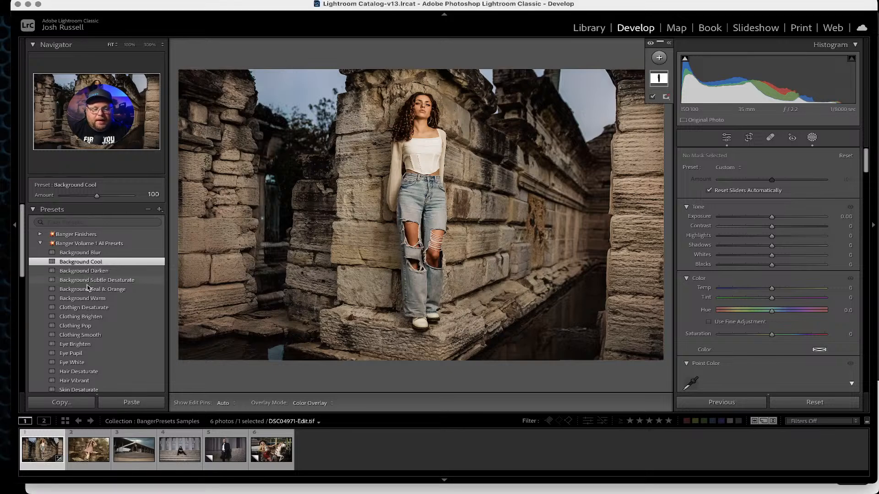
pyautogui.moveTo(87, 291)
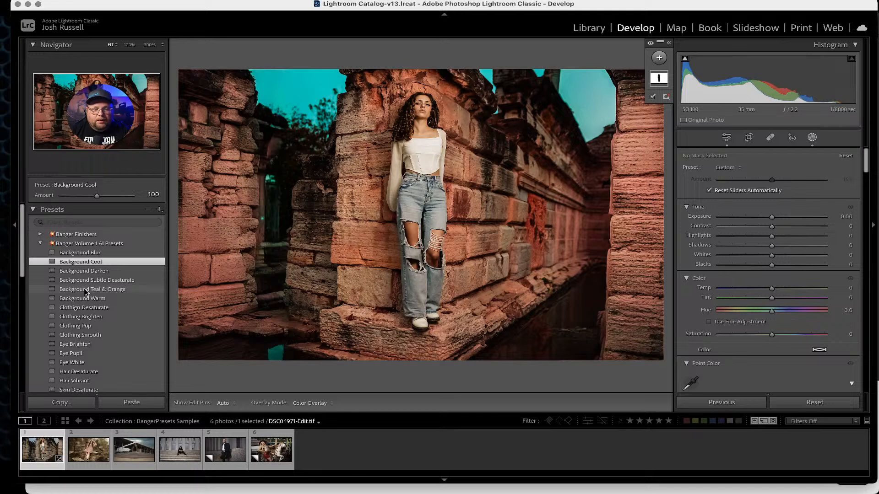
pyautogui.click(87, 291)
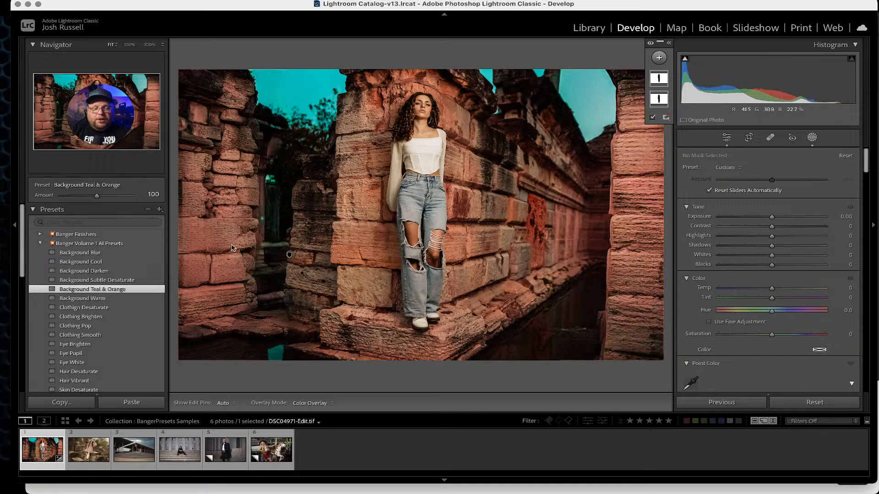
pyautogui.moveTo(657, 81)
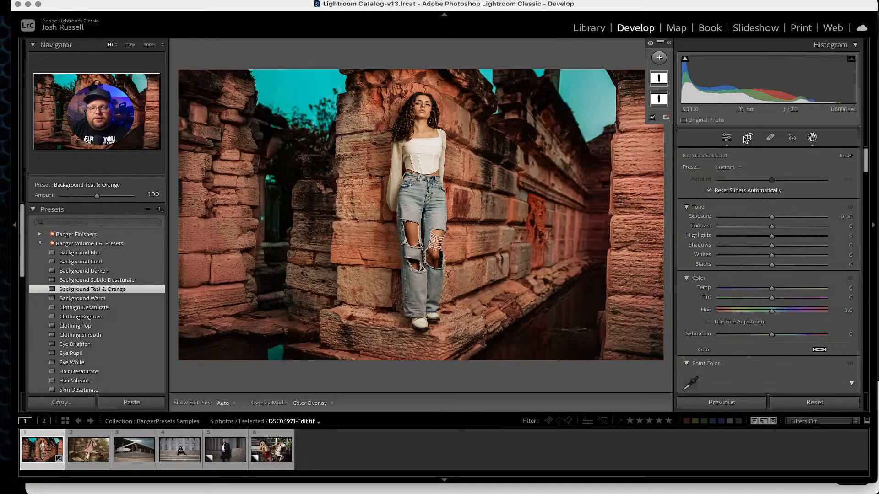
pyautogui.click(666, 85)
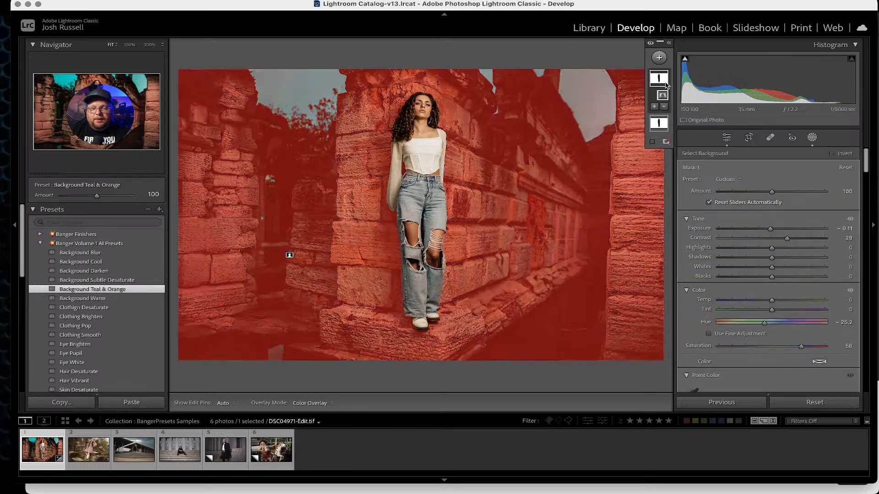
pyautogui.moveTo(771, 192); pyautogui.dragTo(744, 192)
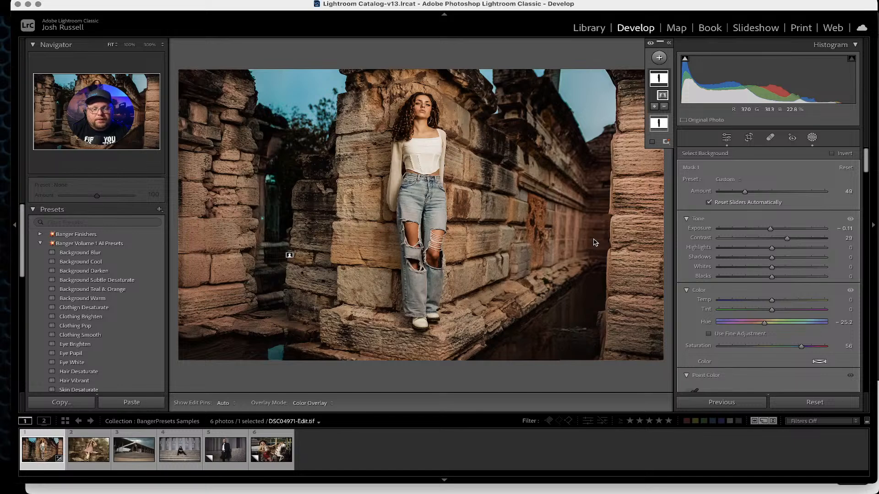
# Toggle the before and after views to compare the edited photo with the original.
pyautogui.press('\\')
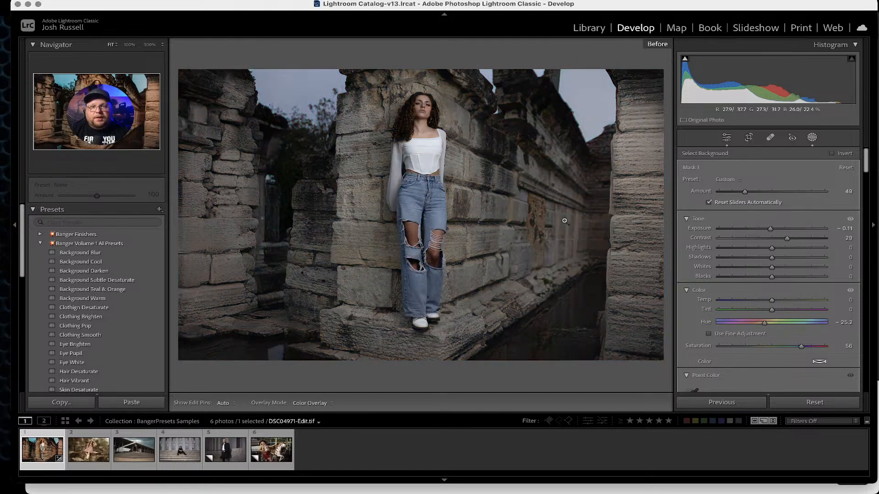
pyautogui.press('\\')
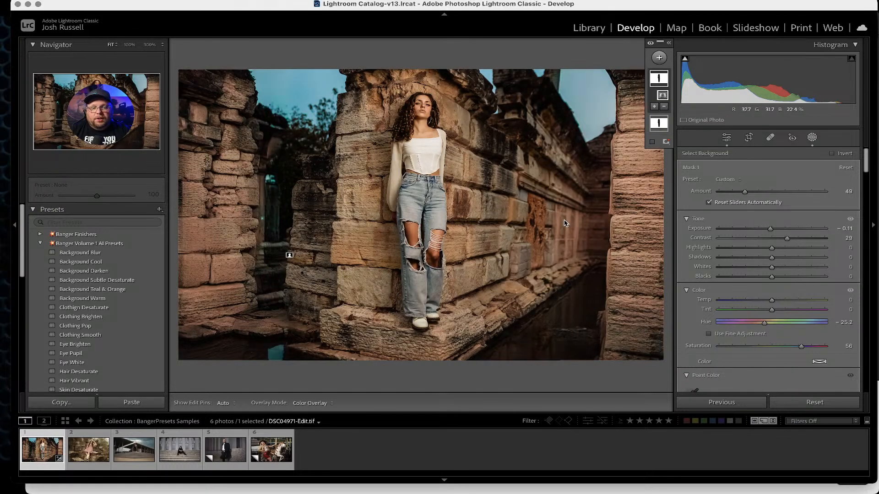
pyautogui.press('\\')
pyautogui.press('\\')
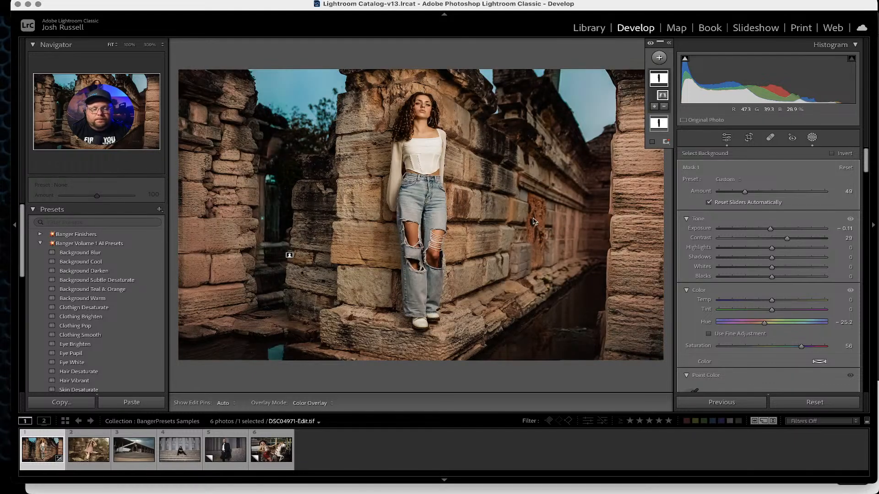
# Apply the Clothing Smooth preset to the subject's clothing.
pyautogui.click(70, 309)
pyautogui.scroll(-3, 70, 309)
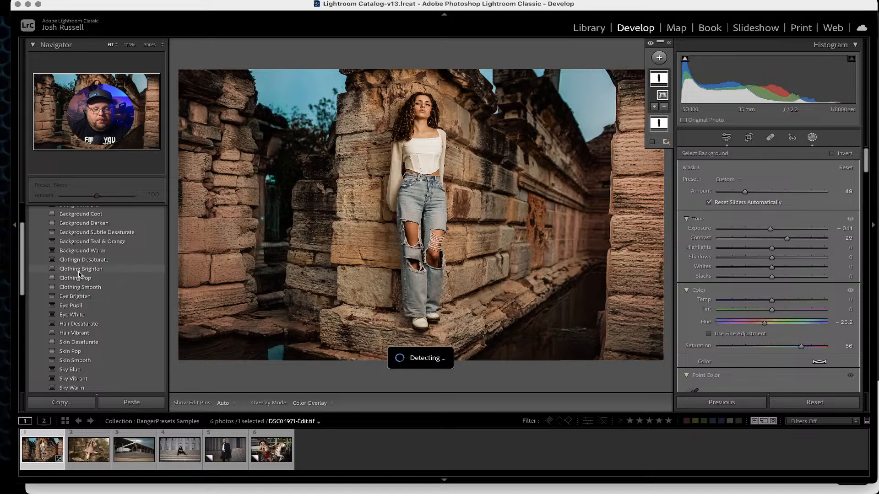
pyautogui.click(78, 287)
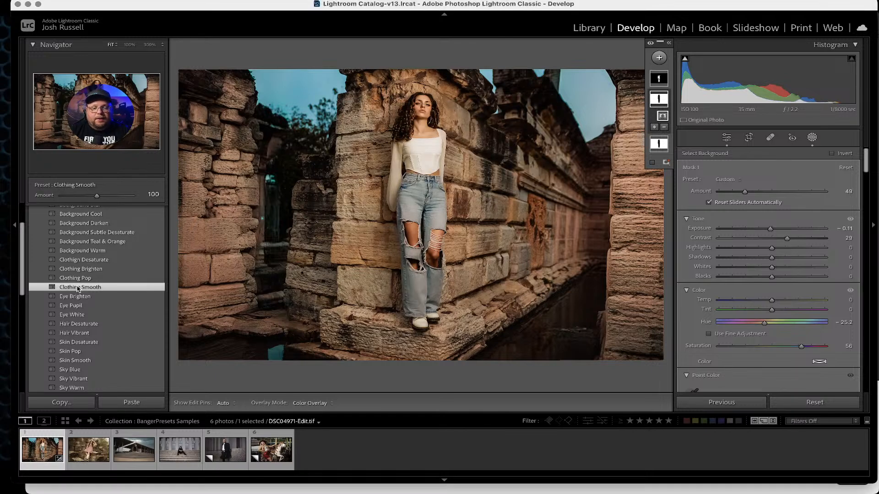
# Select the clothing mask and reduce its amount to 67.
pyautogui.click(662, 83)
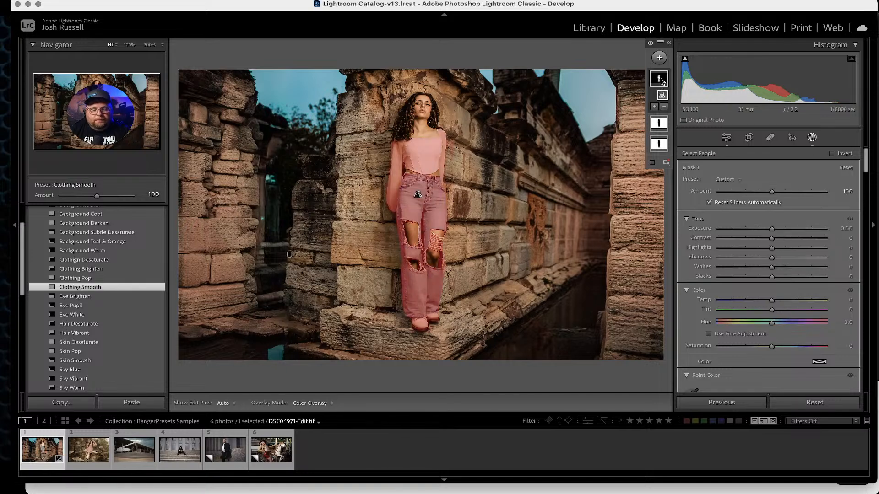
pyautogui.click(661, 83)
pyautogui.doubleClick(661, 81)
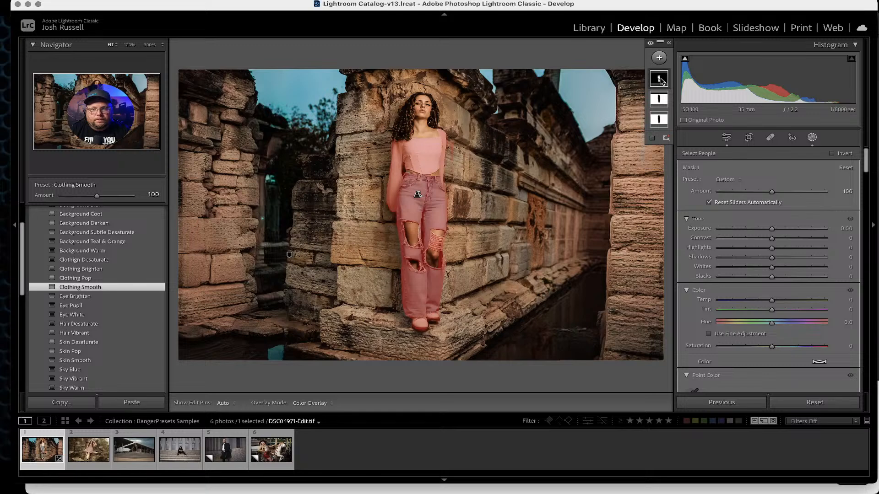
pyautogui.click(479, 153)
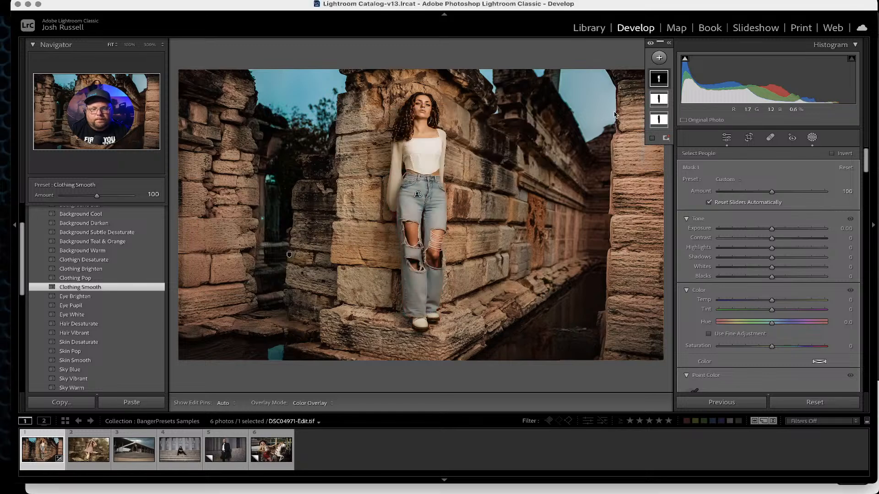
pyautogui.click(659, 81)
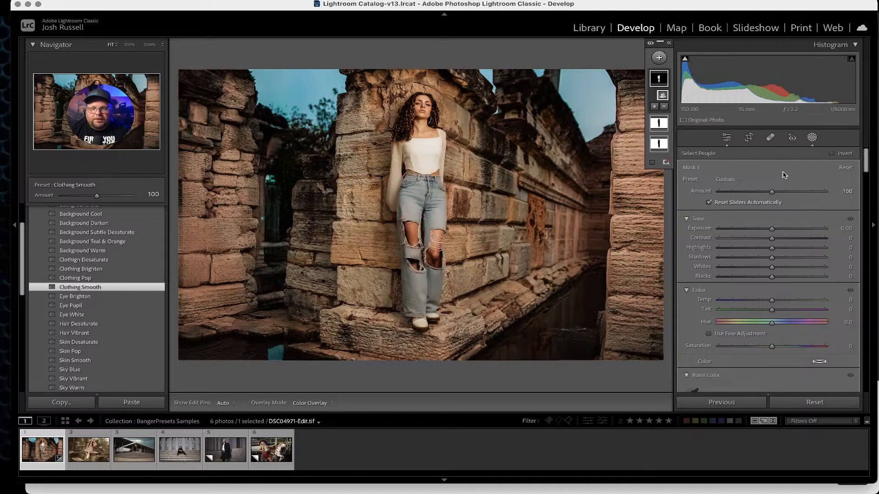
pyautogui.moveTo(771, 191); pyautogui.dragTo(749, 186)
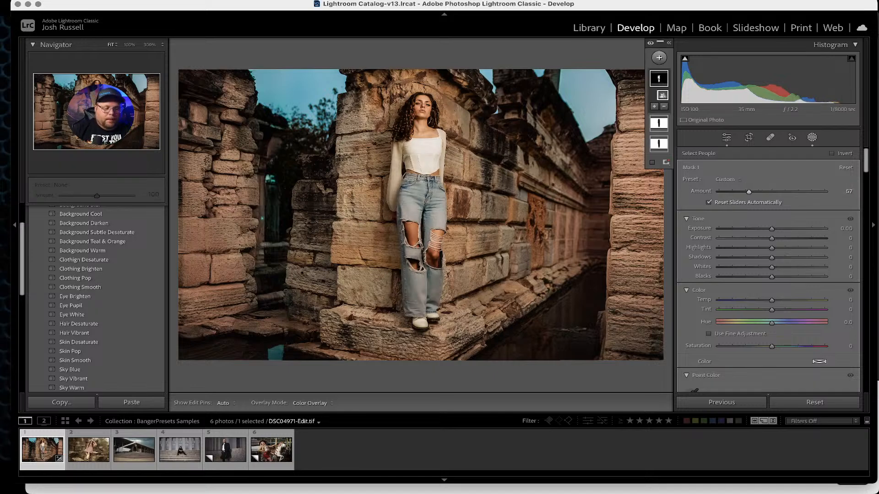
# Apply the Hair Desaturate preset and reduce its hair mask amount to 67.
pyautogui.click(77, 325)
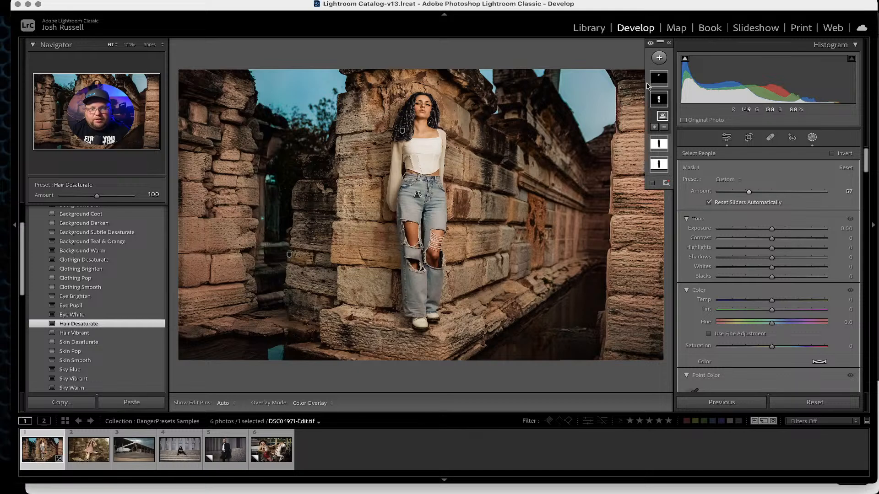
pyautogui.click(662, 80)
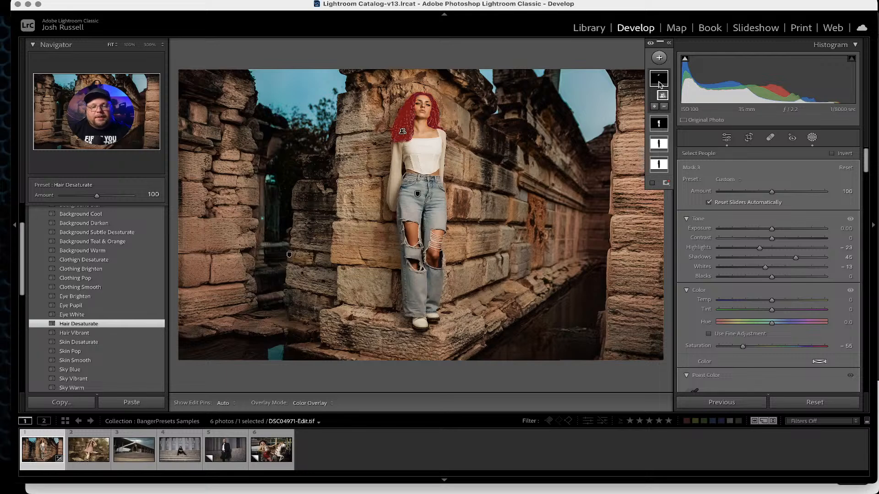
pyautogui.click(659, 83)
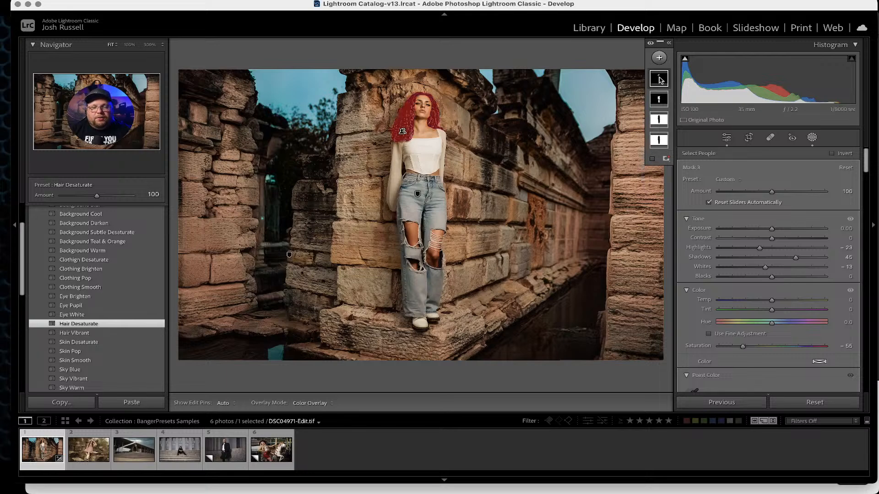
pyautogui.click(659, 79)
pyautogui.click(660, 81)
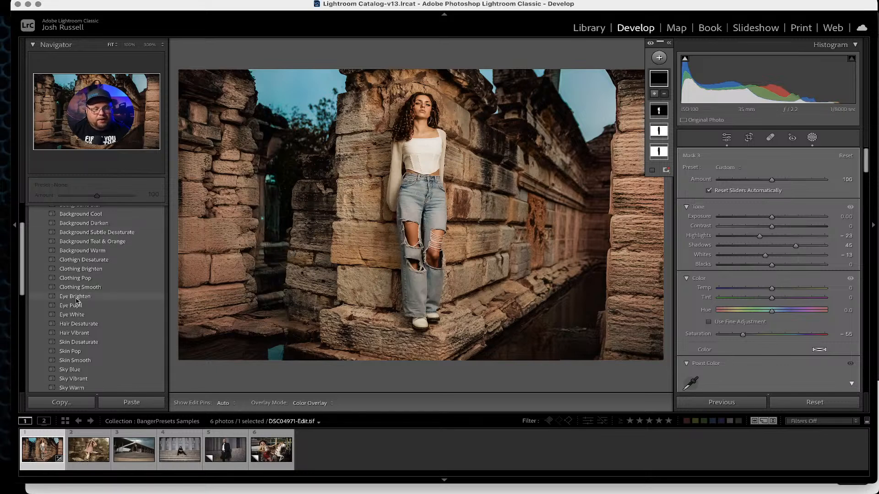
pyautogui.click(78, 324)
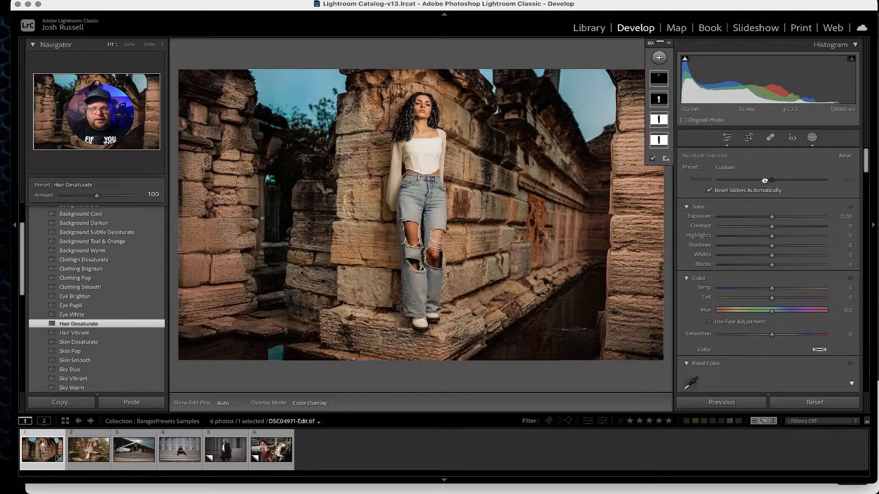
pyautogui.click(662, 80)
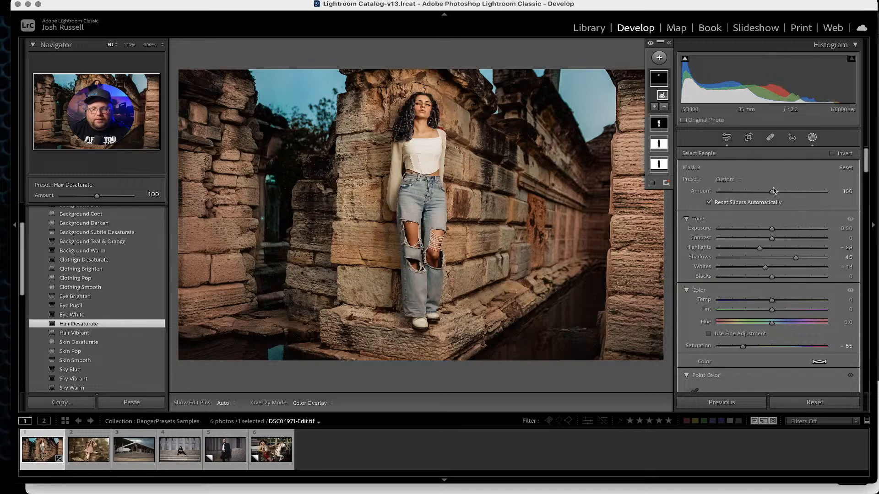
pyautogui.moveTo(771, 191)
pyautogui.mouseDown()
pyautogui.moveTo(744, 190)
pyautogui.moveTo(754, 190)
pyautogui.mouseUp()
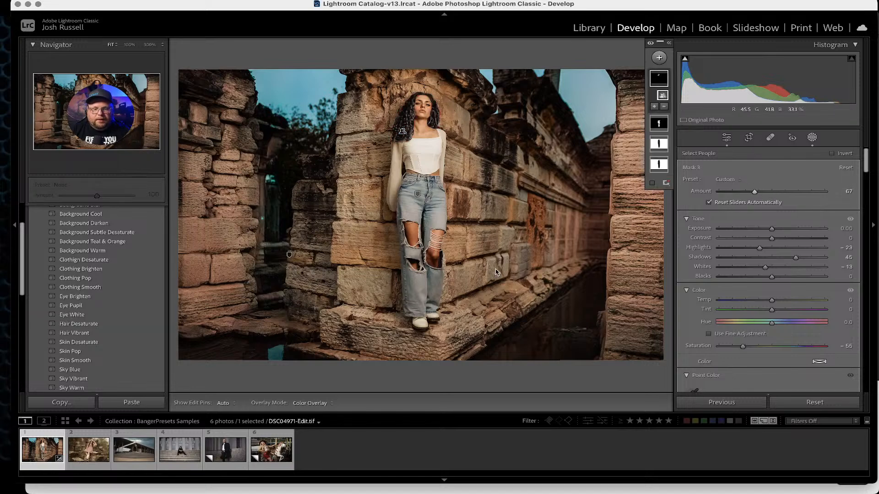
# Open the Banger Finishers group, apply Subject Pop, and lower its mask amount to 12.
pyautogui.scroll(2, 74, 287)
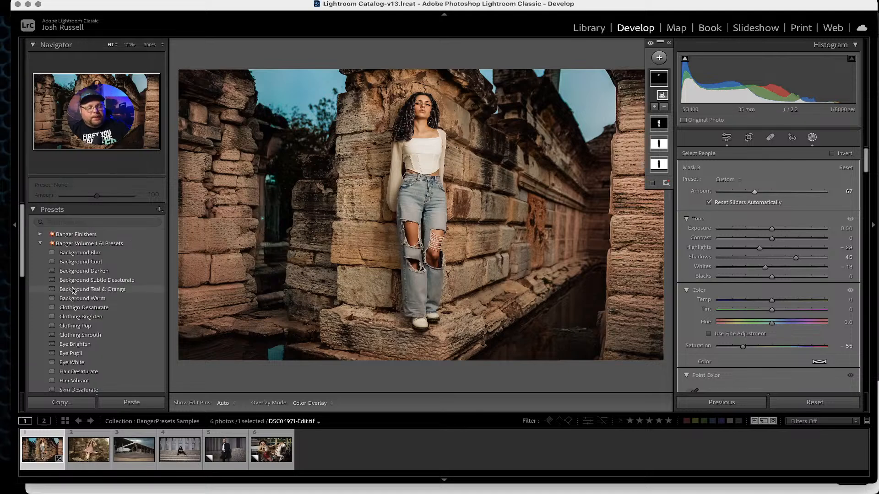
pyautogui.click(40, 244)
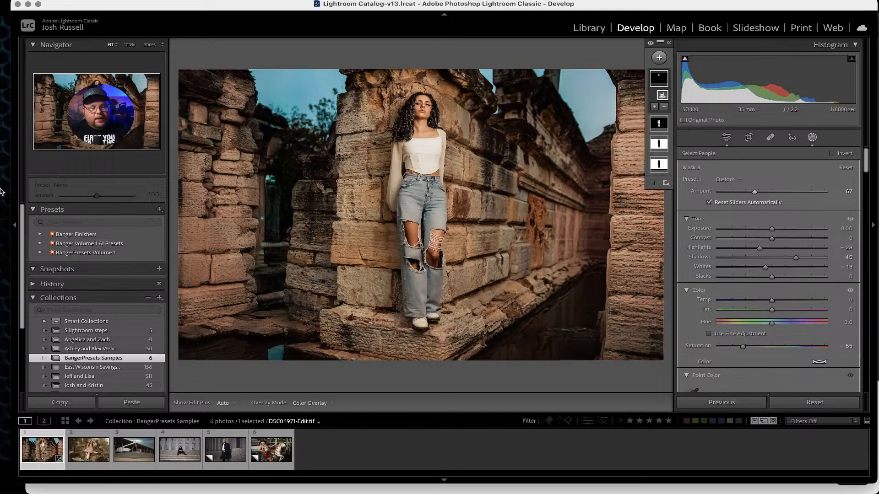
pyautogui.click(40, 234)
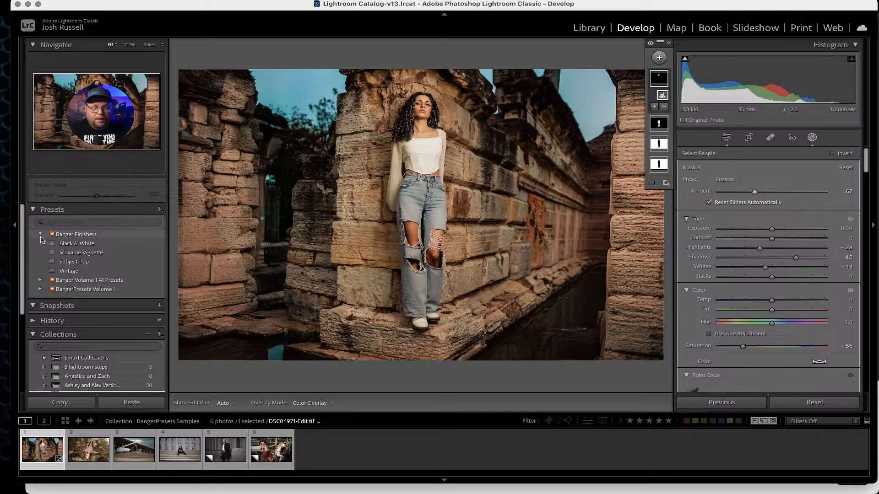
pyautogui.click(71, 262)
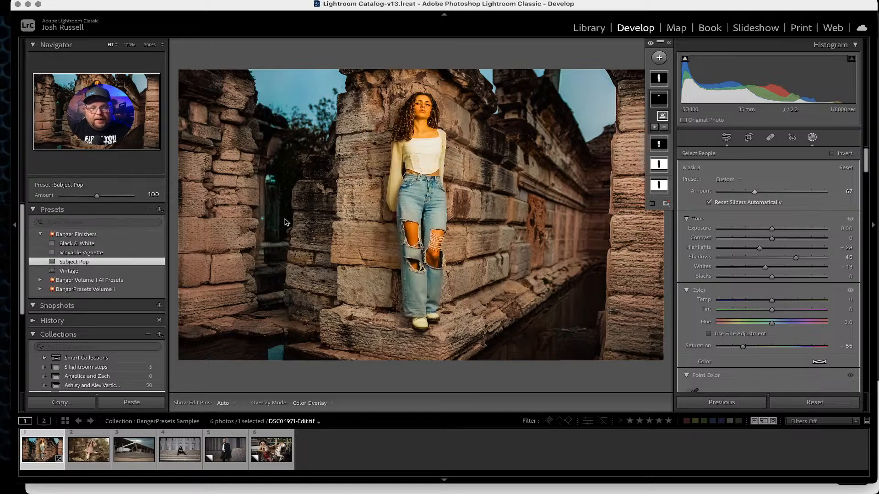
pyautogui.click(660, 79)
pyautogui.moveTo(774, 192); pyautogui.dragTo(728, 189)
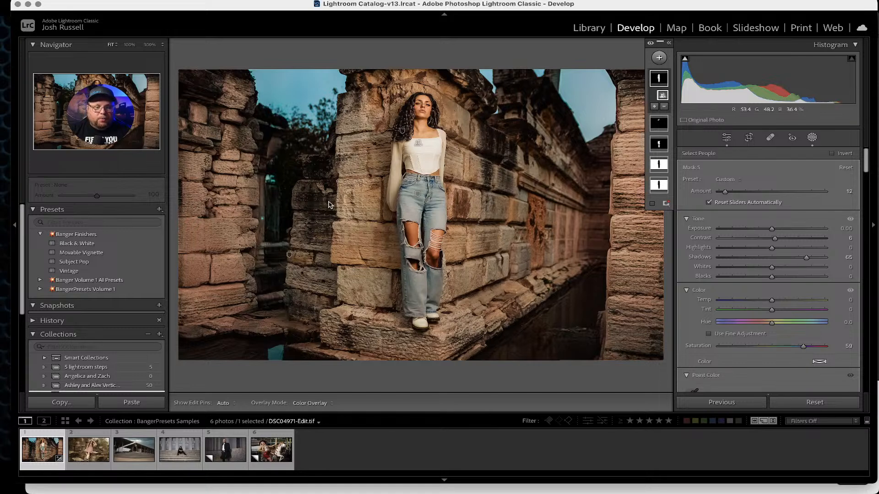
# Apply the Movable Vignette finisher preset and move its radial gradient's center onto the subject.
pyautogui.click(79, 254)
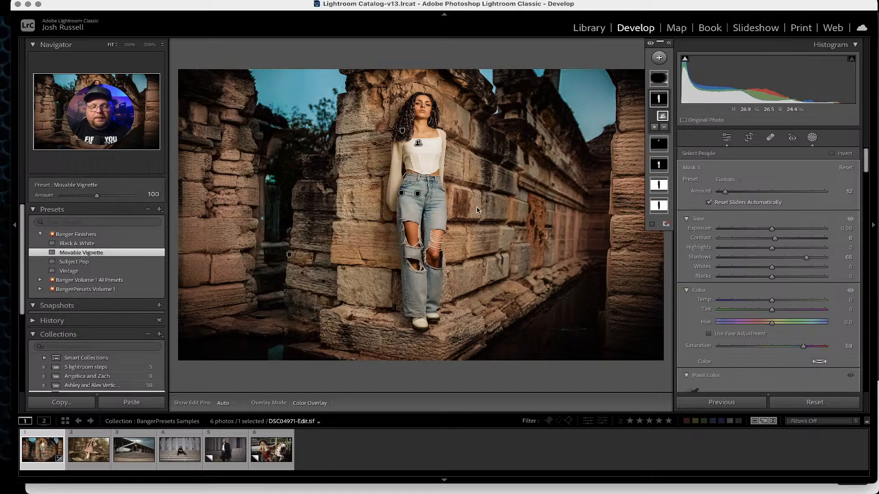
pyautogui.click(659, 78)
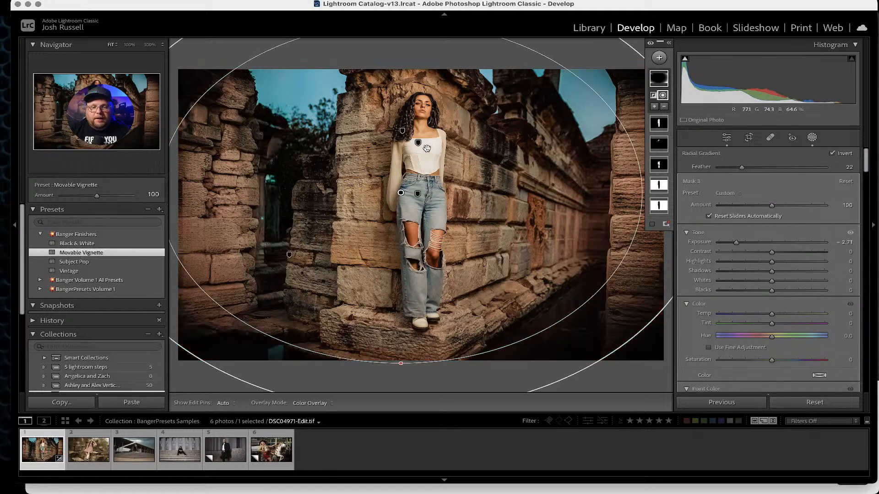
pyautogui.click(660, 80)
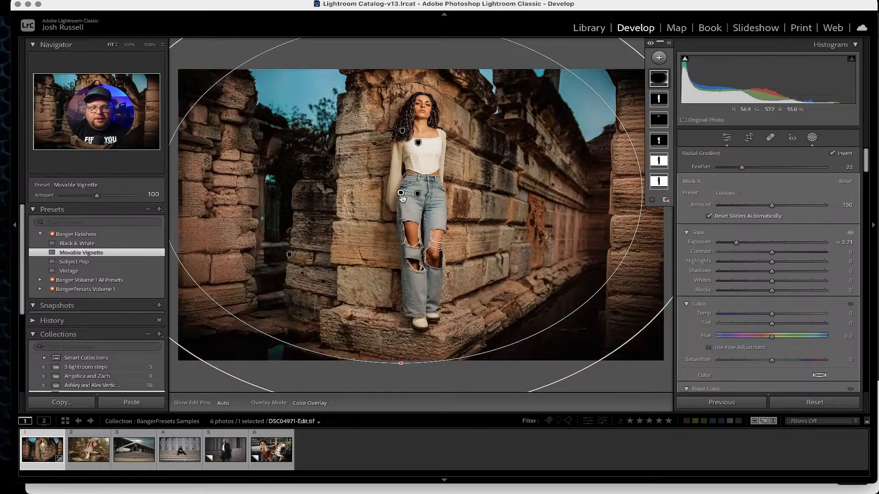
pyautogui.moveTo(402, 194); pyautogui.dragTo(435, 194)
# Lower the vignette mask's amount to 0 and close the mask selection.
pyautogui.moveTo(772, 205); pyautogui.dragTo(717, 198)
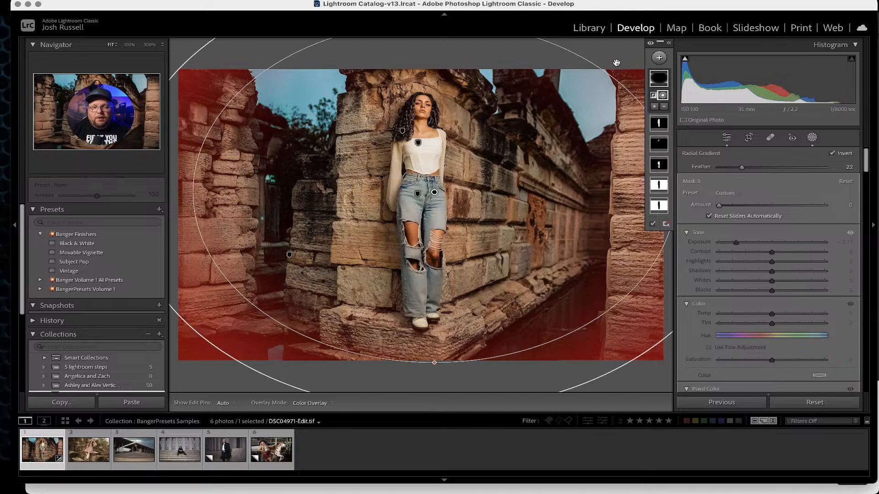
pyautogui.click(194, 381)
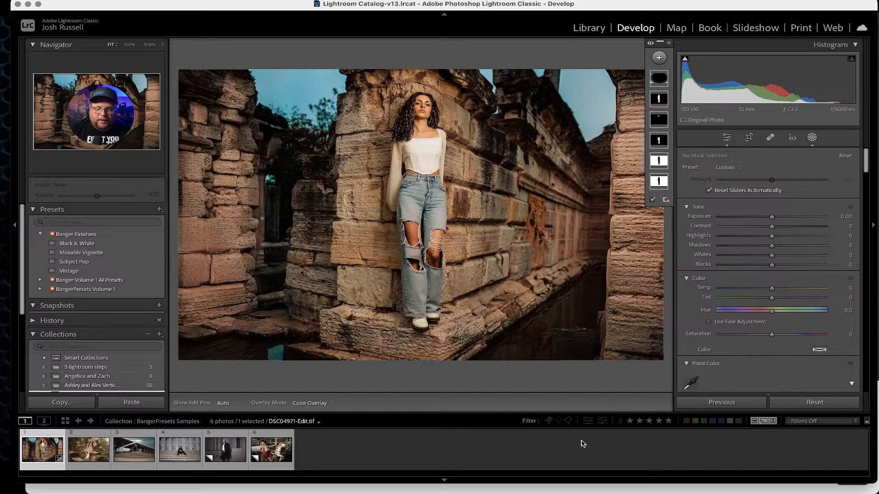
# Toggle the before/after view to compare the finished portrait with the original.
pyautogui.press('\\')
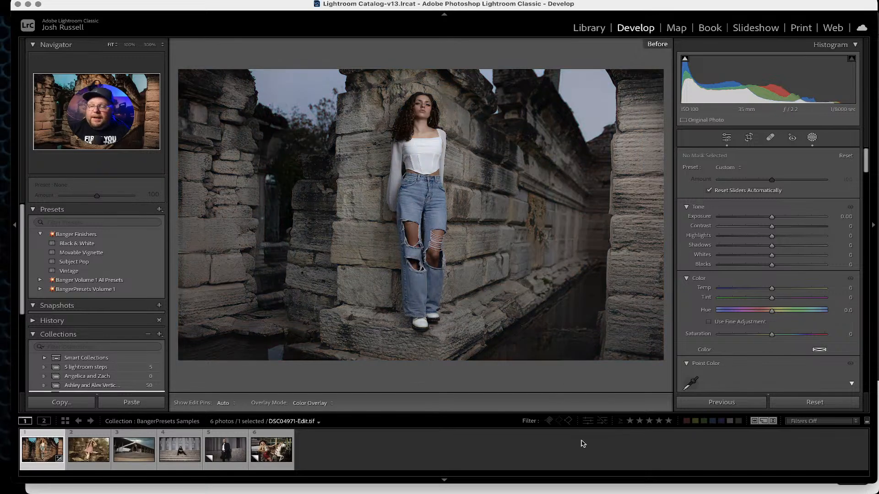
pyautogui.press('\\')
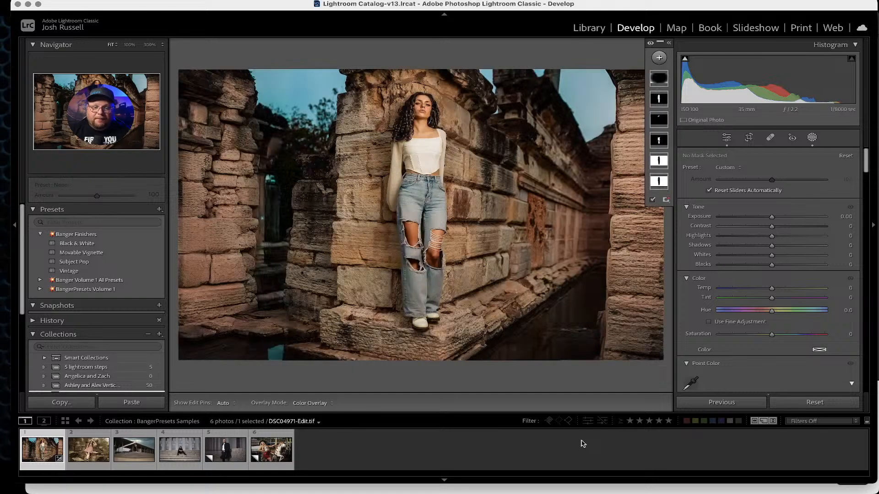
pyautogui.press('\\')
pyautogui.press('\\')
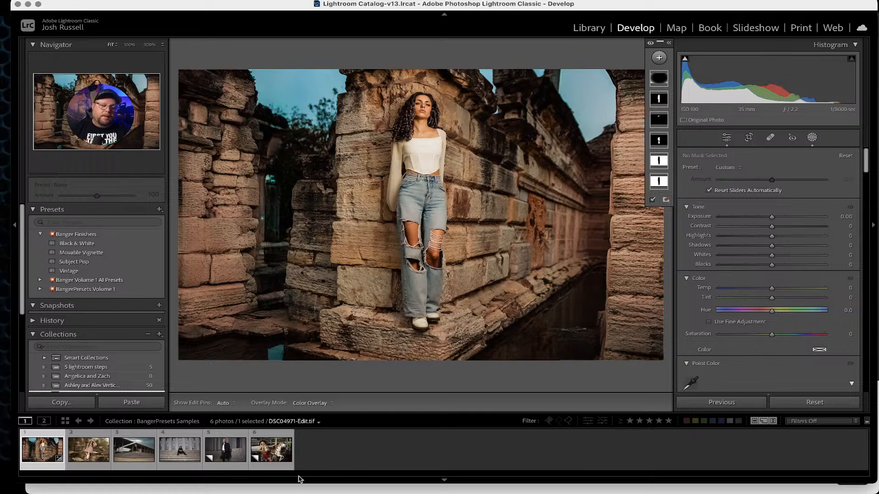
# Open the fifth photo, the man in the coat, and apply the Banger08 preset from BangerPresets Volume 1.
pyautogui.click(223, 459)
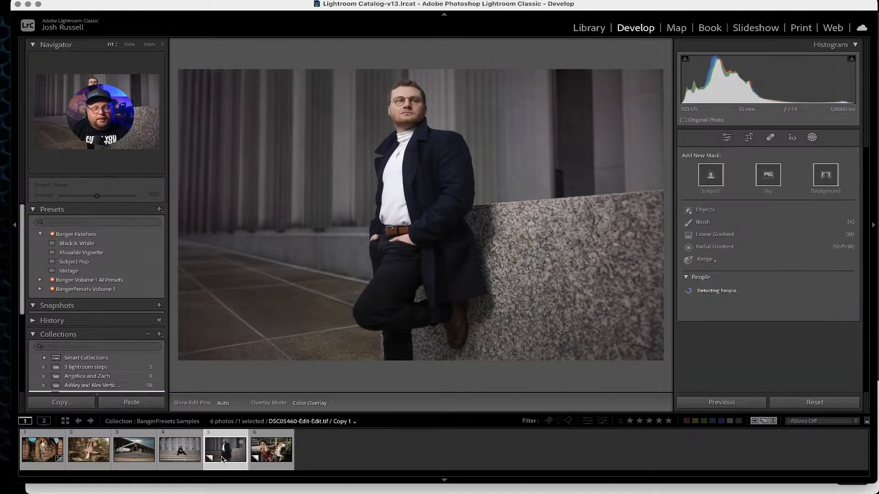
pyautogui.click(41, 235)
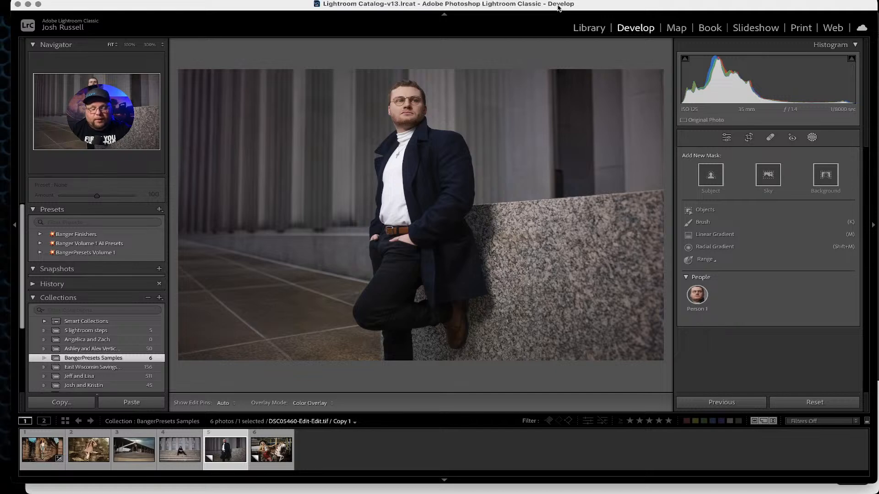
pyautogui.click(40, 253)
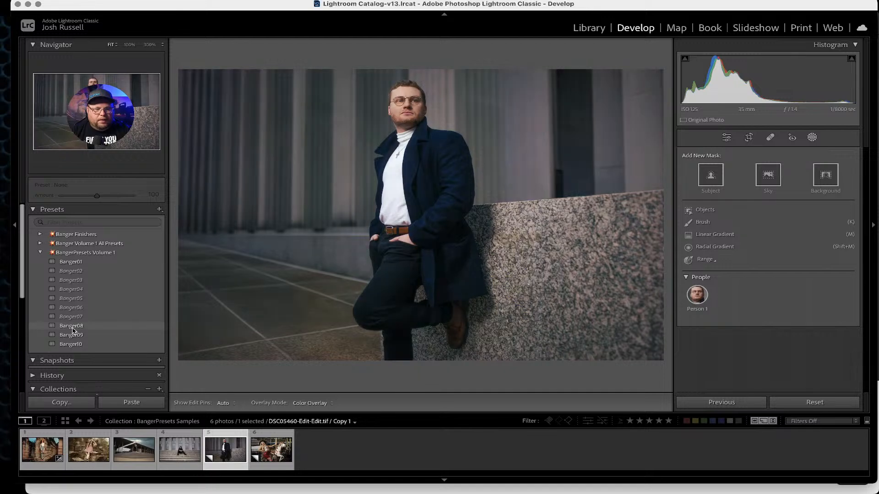
pyautogui.click(72, 328)
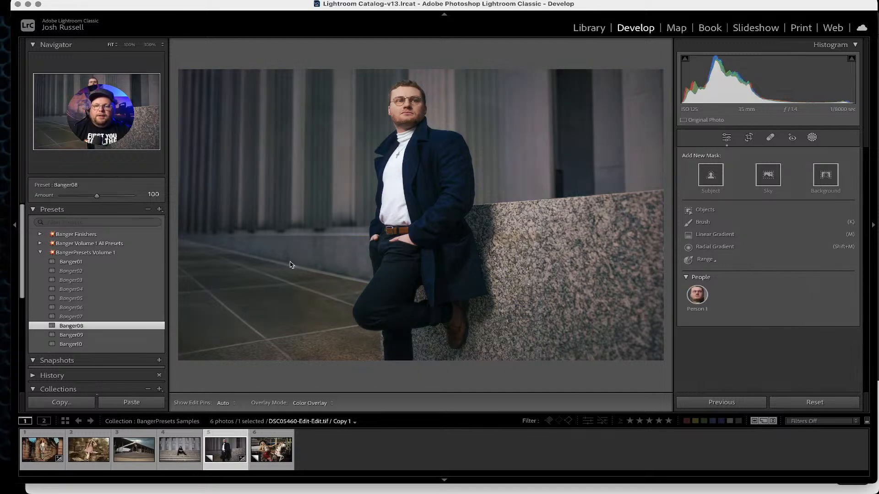
# Toggle the before/after view repeatedly to compare the Banger08 look with the original.
pyautogui.press('\\')
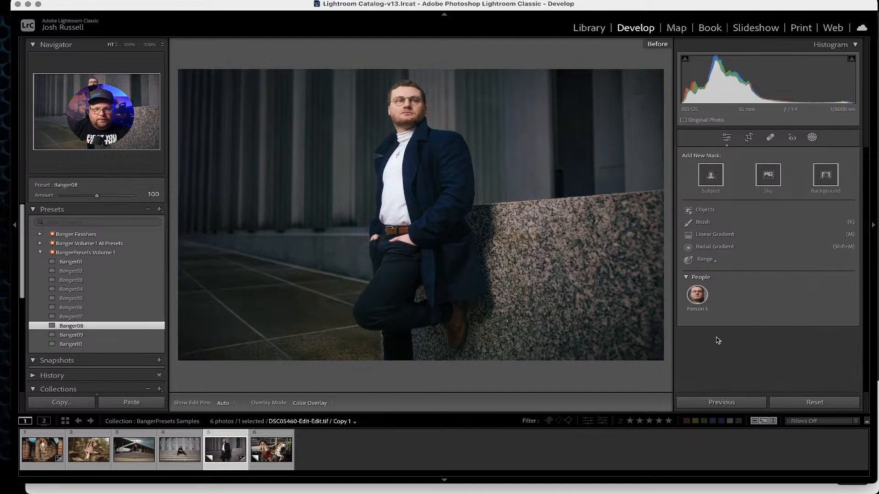
pyautogui.press('\\')
pyautogui.press('\\')
pyautogui.press('\\')
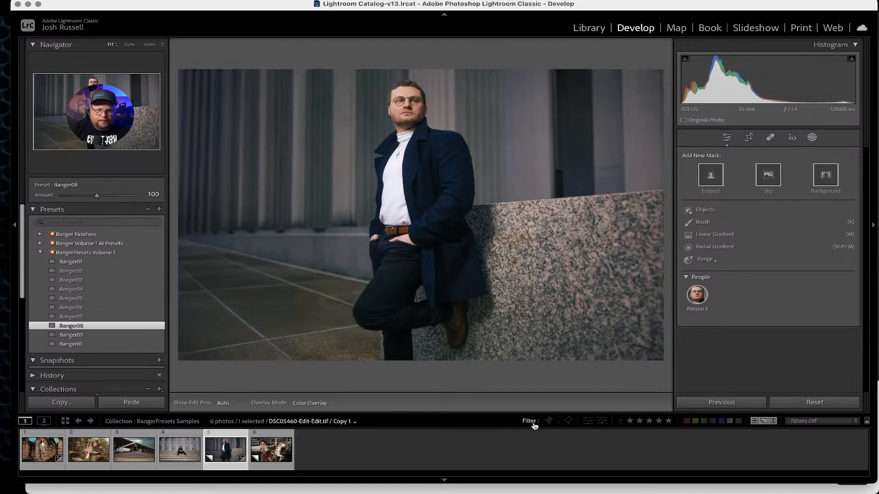
pyautogui.press('\\')
pyautogui.press('\\')
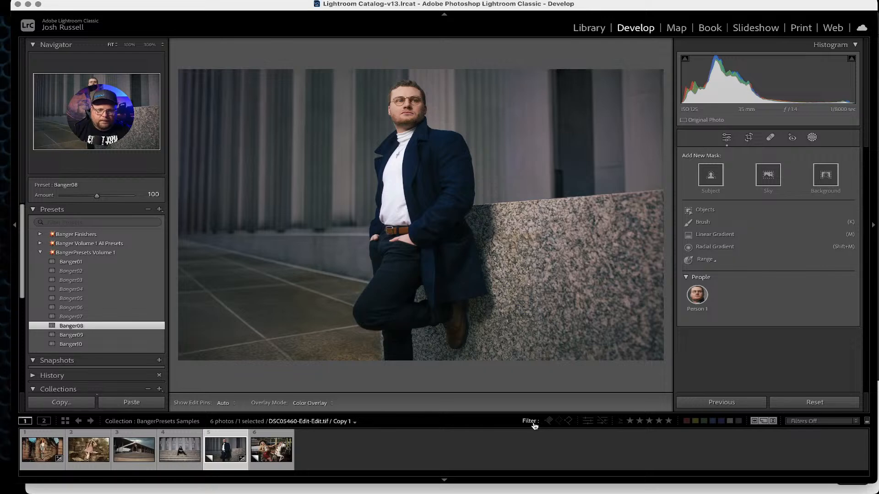
pyautogui.press('\\')
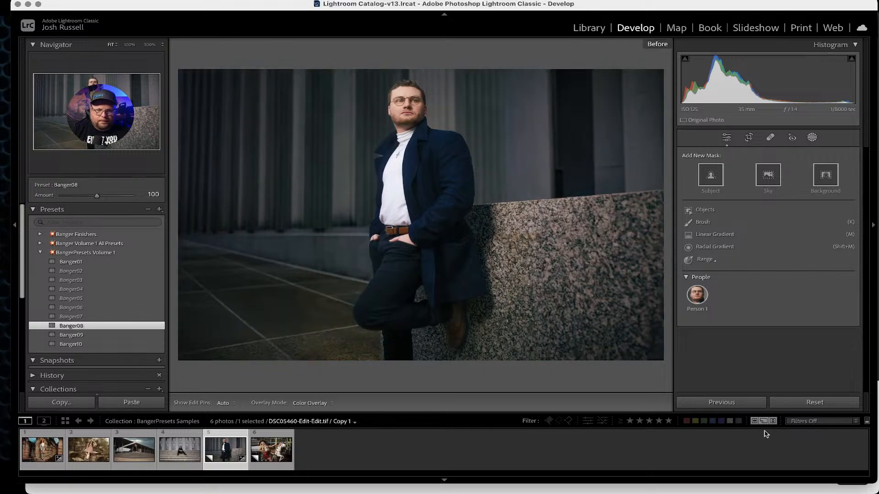
# Reset the photo, reapply the Banger08 preset and toggle before/after to compare.
pyautogui.click(814, 403)
pyautogui.click(73, 325)
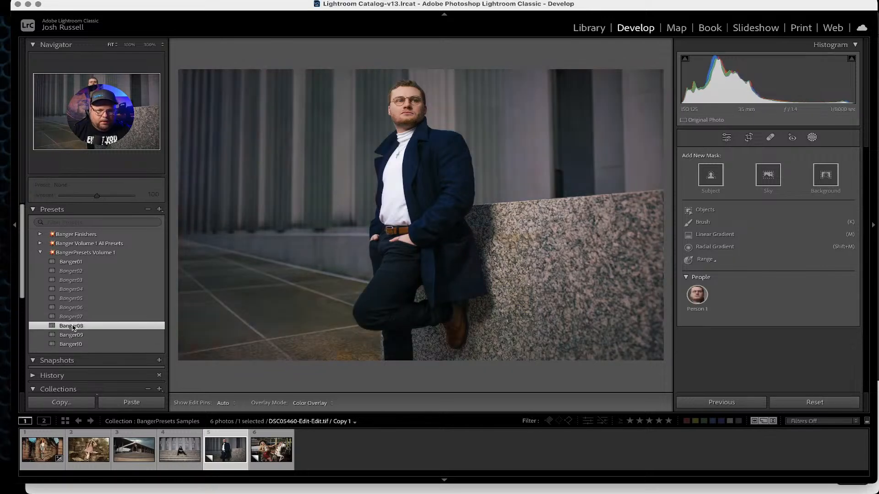
pyautogui.press('\\')
pyautogui.press('\\')
pyautogui.press('\\')
pyautogui.press('\\')
pyautogui.press('\\')
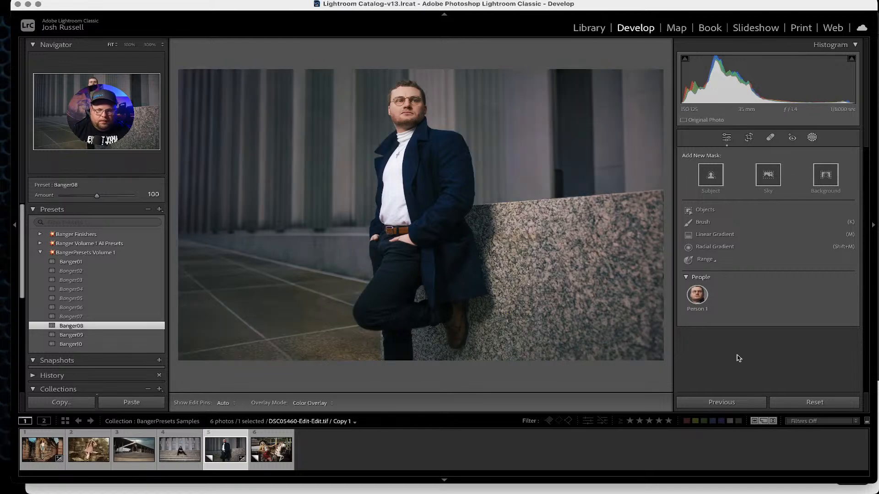
pyautogui.press('\\')
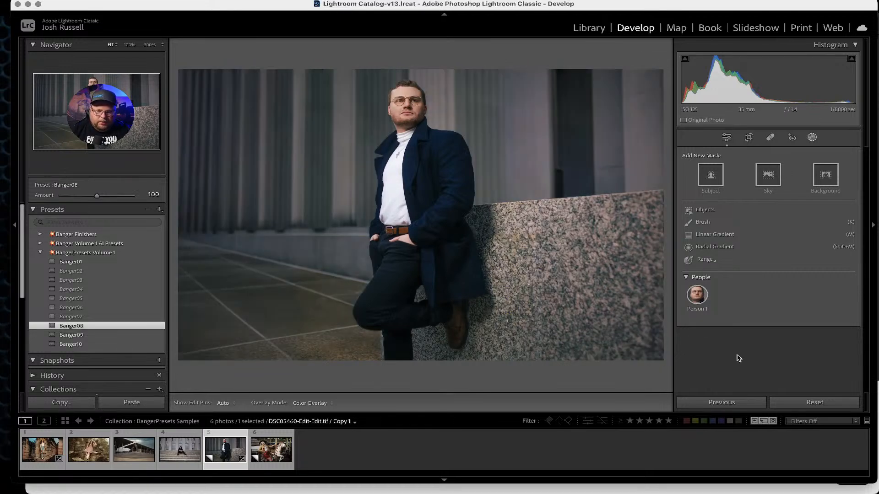
# Reset the photo to its original settings, comparing before/after and briefly retrying Banger08 before resetting again.
pyautogui.click(794, 403)
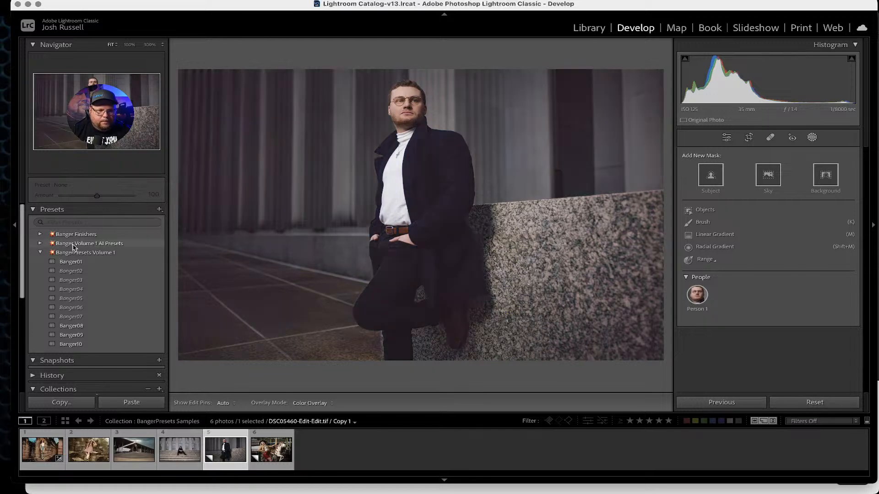
pyautogui.press('\\')
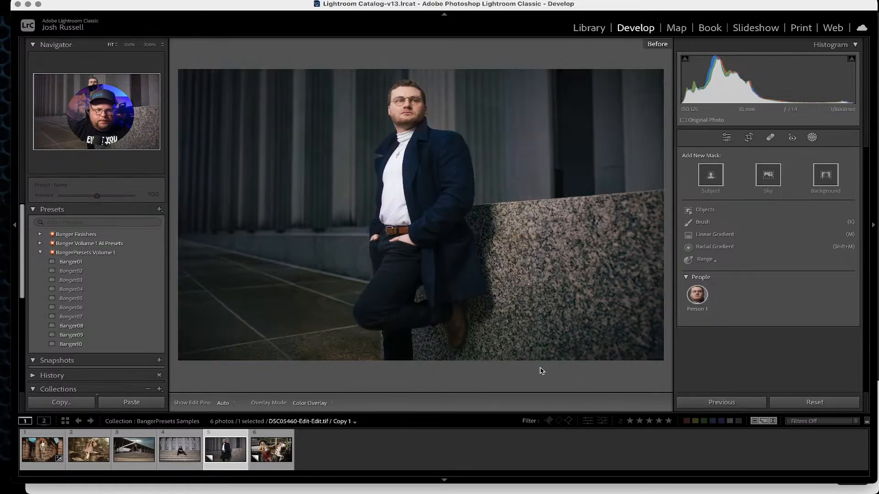
pyautogui.press('\\')
pyautogui.press('\\')
pyautogui.press('\\')
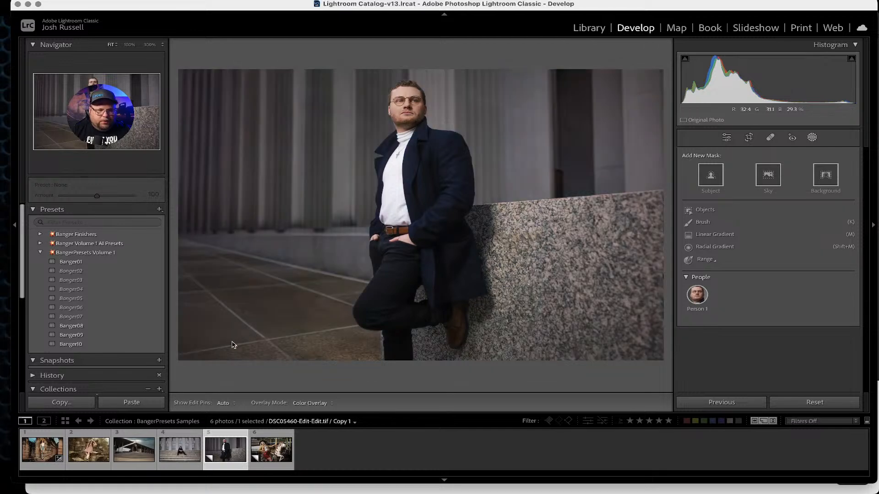
pyautogui.click(71, 326)
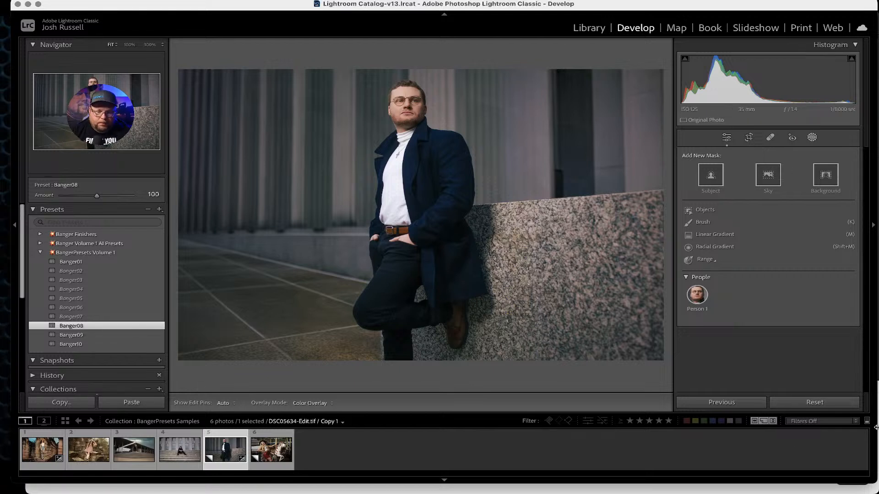
pyautogui.click(812, 403)
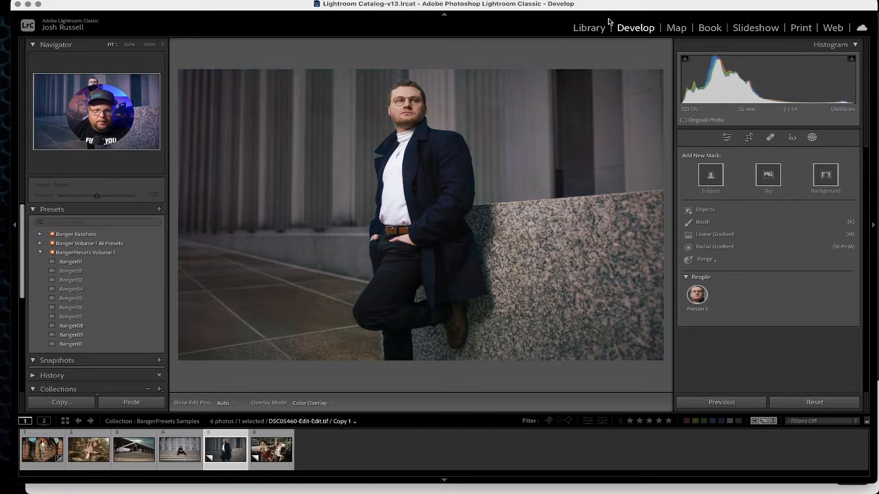
# Switch to the Library and open the original coat portrait in the Shutterfest 24 folder.
pyautogui.click(590, 29)
pyautogui.scroll(5, 132, 274)
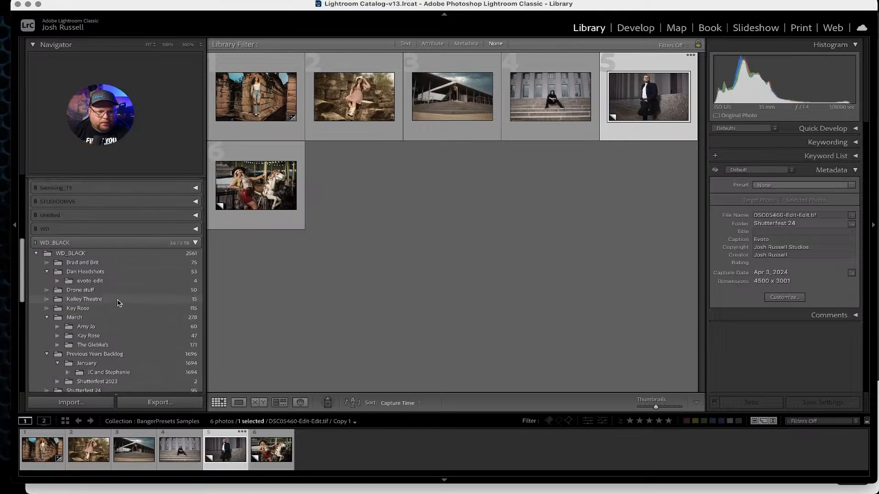
pyautogui.scroll(-2, 105, 320)
pyautogui.click(95, 341)
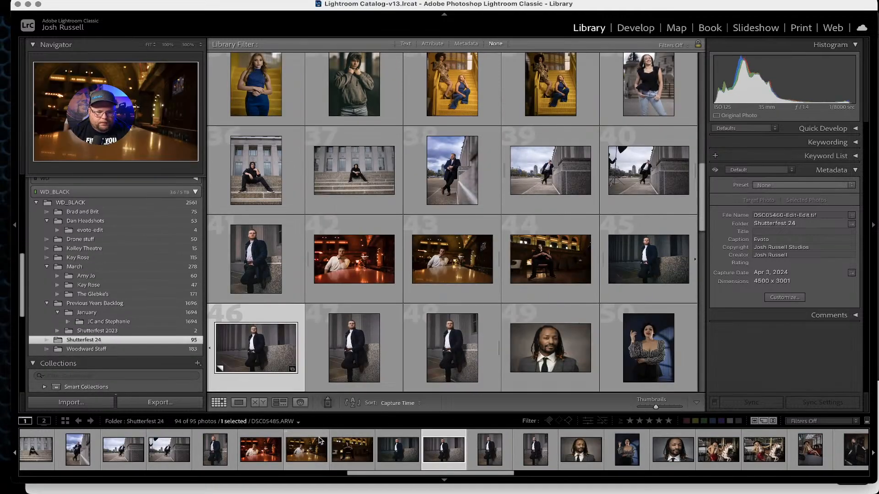
pyautogui.click(390, 460)
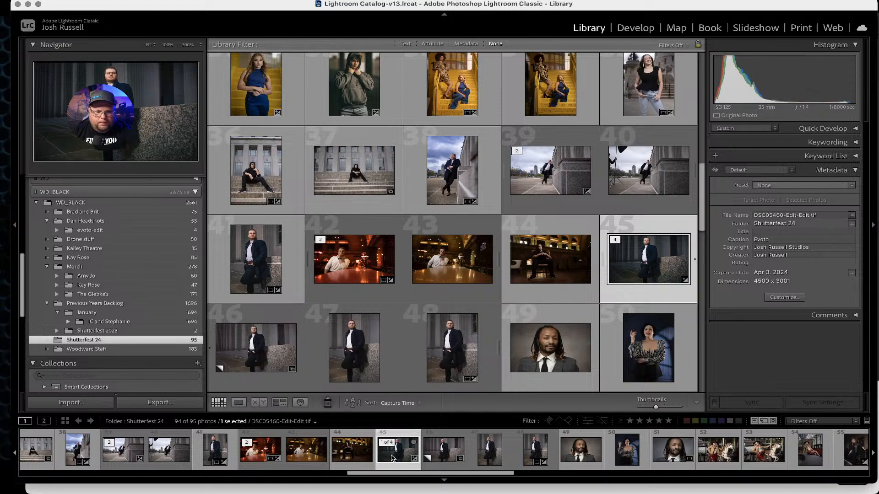
pyautogui.doubleClick(391, 458)
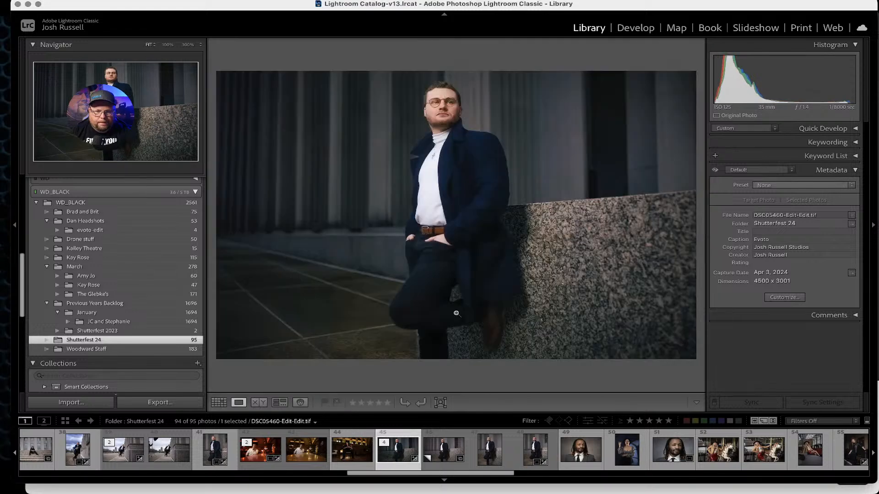
# Open the portrait in Develop, reset its settings and toggle before/after to compare.
pyautogui.click(637, 28)
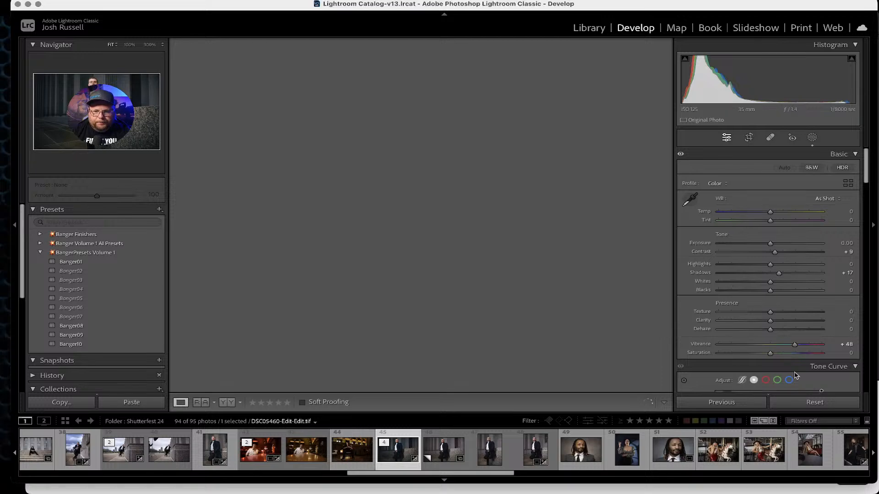
pyautogui.click(815, 403)
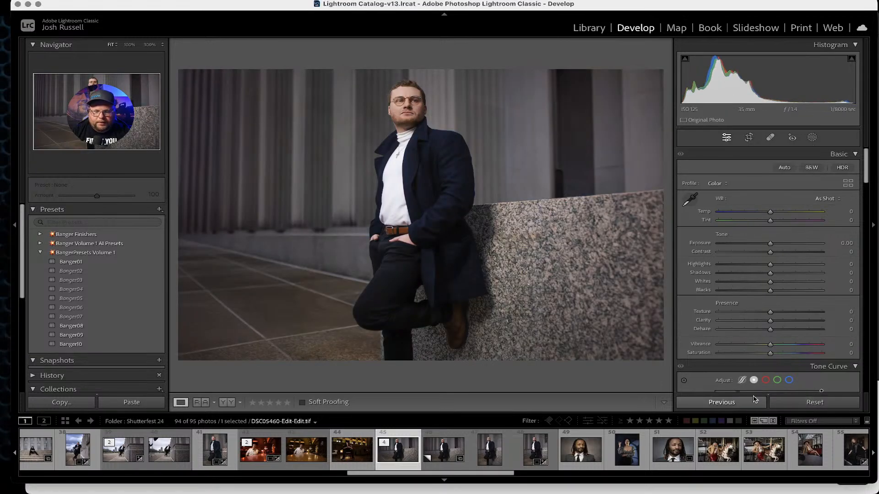
pyautogui.press('\\')
pyautogui.press('\\')
pyautogui.press('\\')
pyautogui.press('\\')
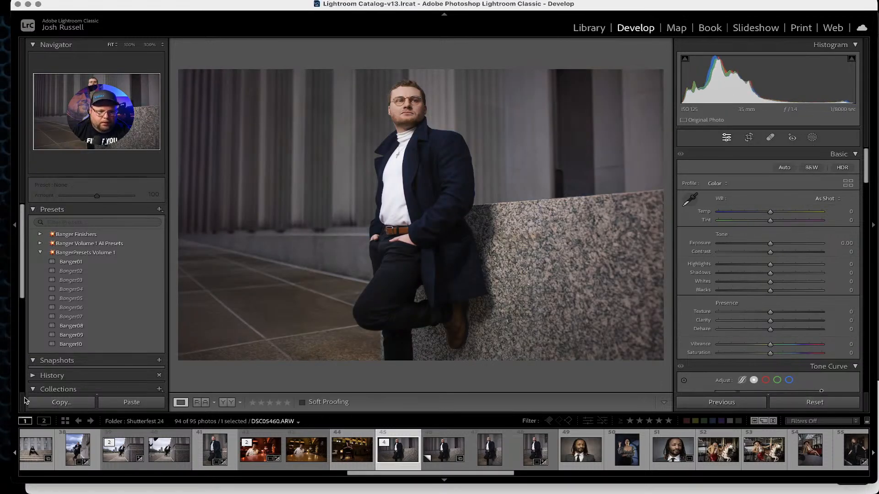
# Apply the Banger08 preset and compare it against the before view.
pyautogui.click(71, 325)
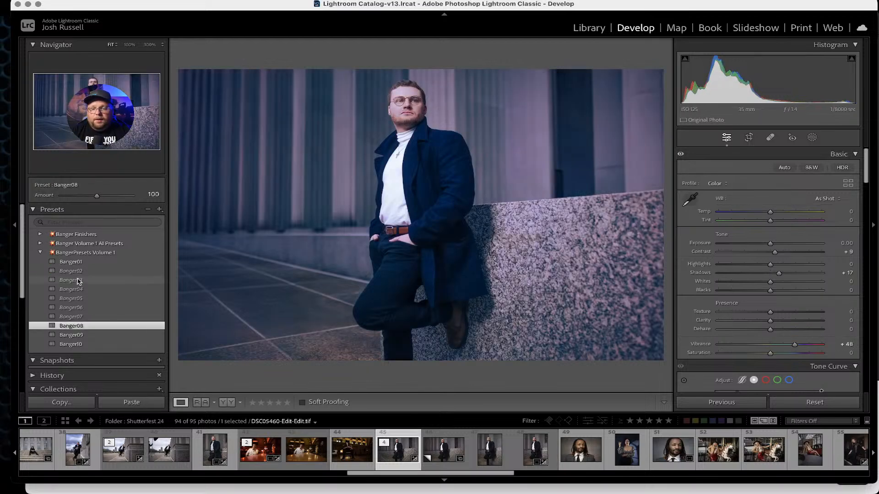
pyautogui.press('\\')
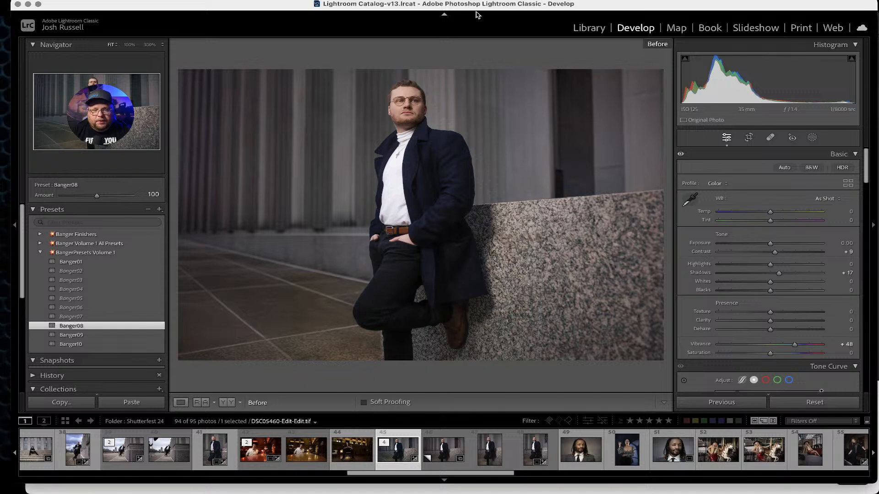
pyautogui.press('\\')
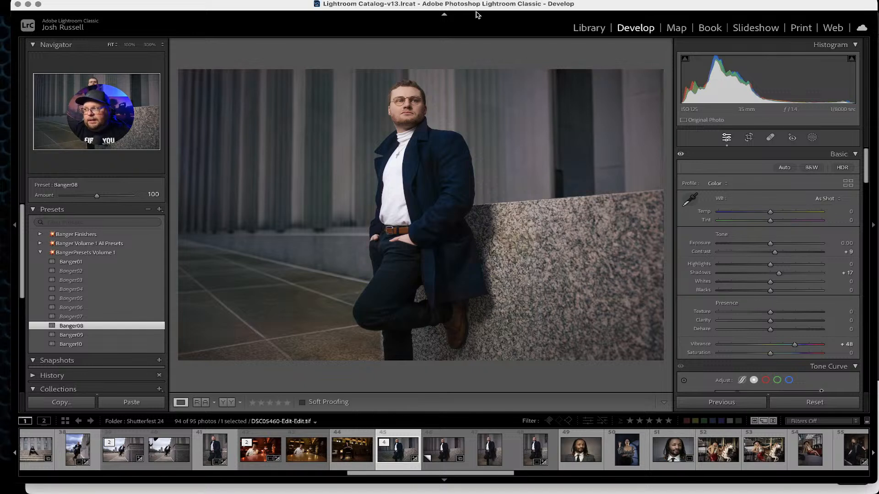
# Expand the Banger Volume 1 All Presets group and apply the Background Blur preset.
pyautogui.click(39, 253)
pyautogui.click(40, 243)
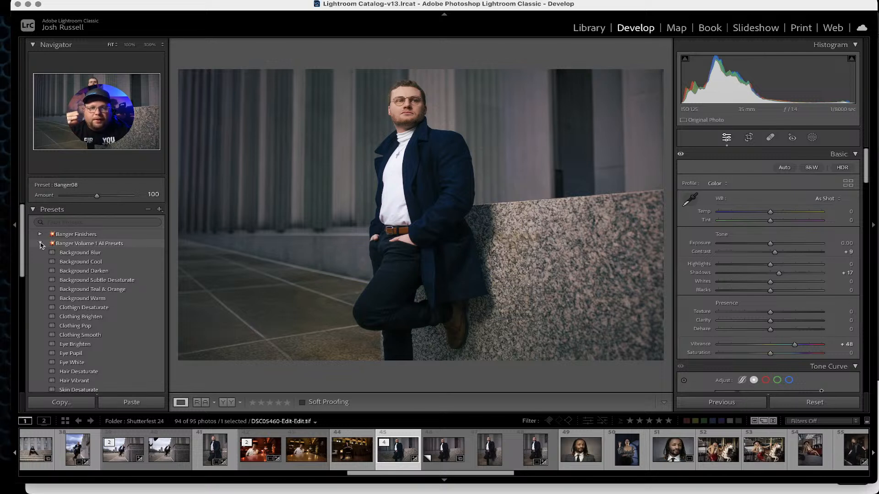
pyautogui.click(77, 253)
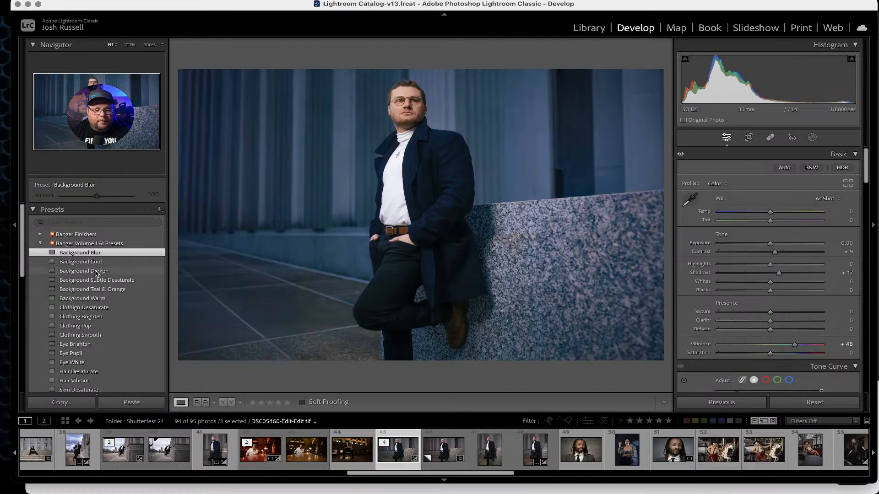
# Apply the Background Darken and Background Subtle Desaturate presets and compare them against the before view.
pyautogui.click(97, 275)
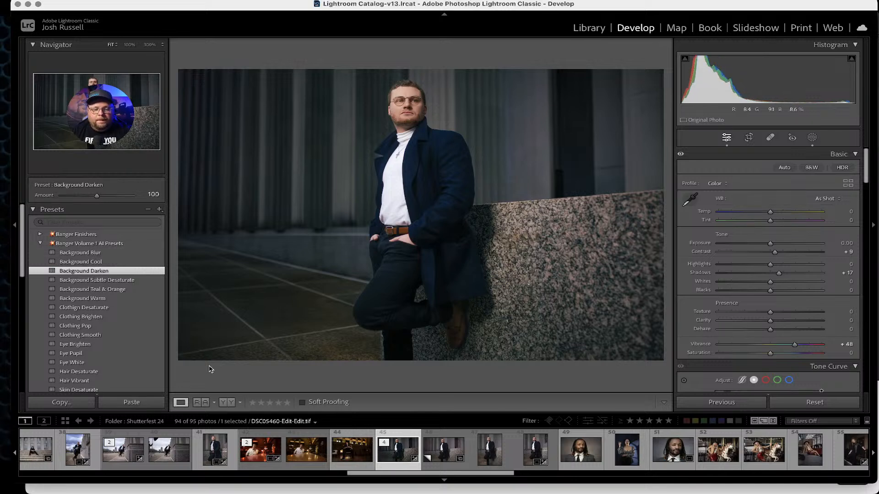
pyautogui.click(106, 281)
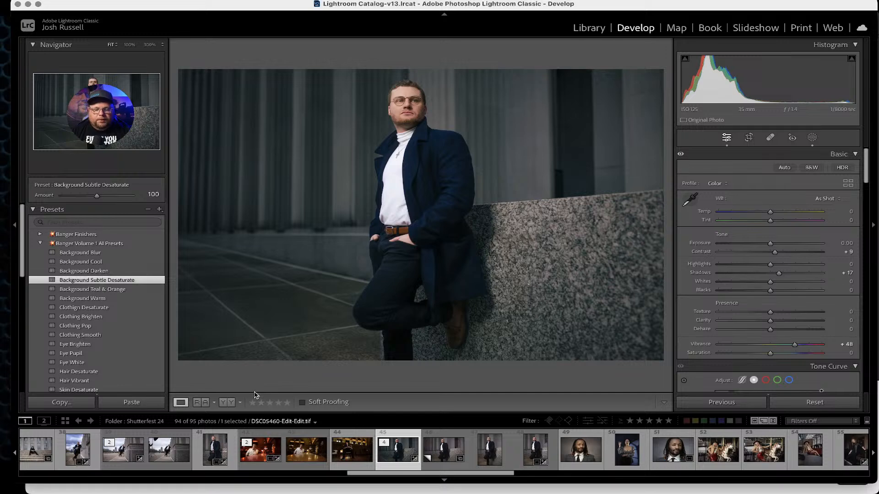
pyautogui.press('\\')
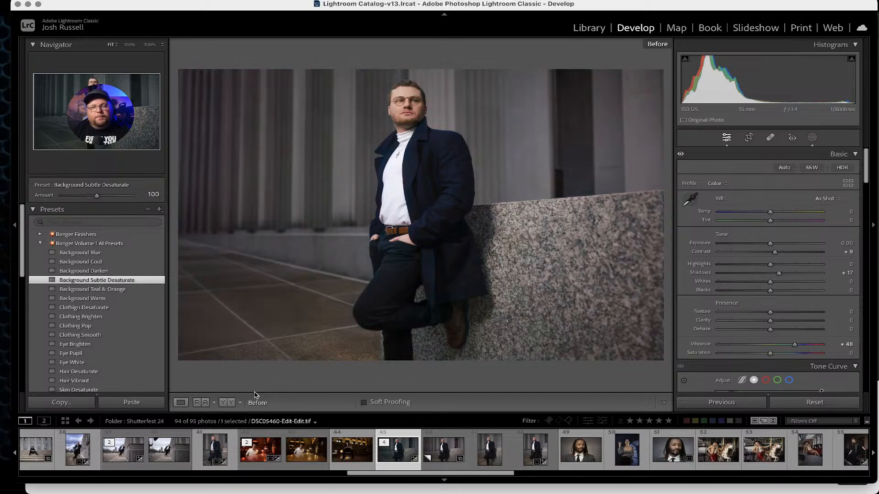
pyautogui.press('\\')
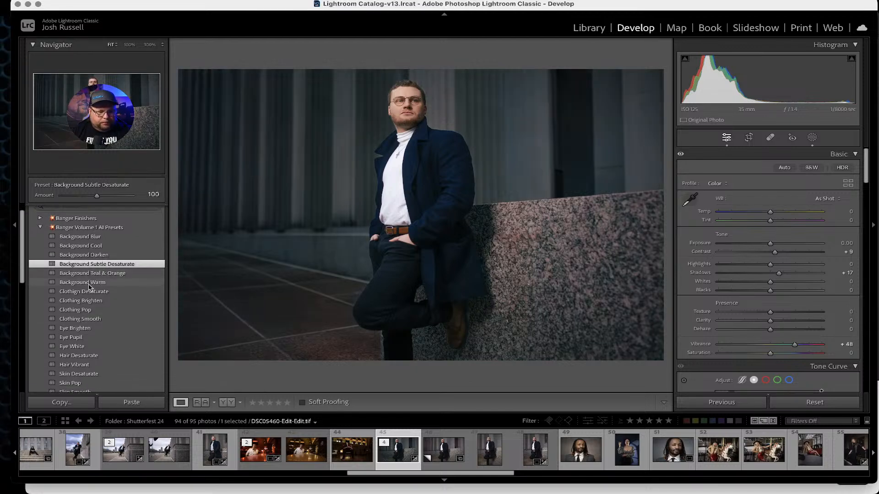
# Apply the Clothing Smooth preset, lower its mask amount to 38 and compare with the before view.
pyautogui.scroll(-3, 90, 288)
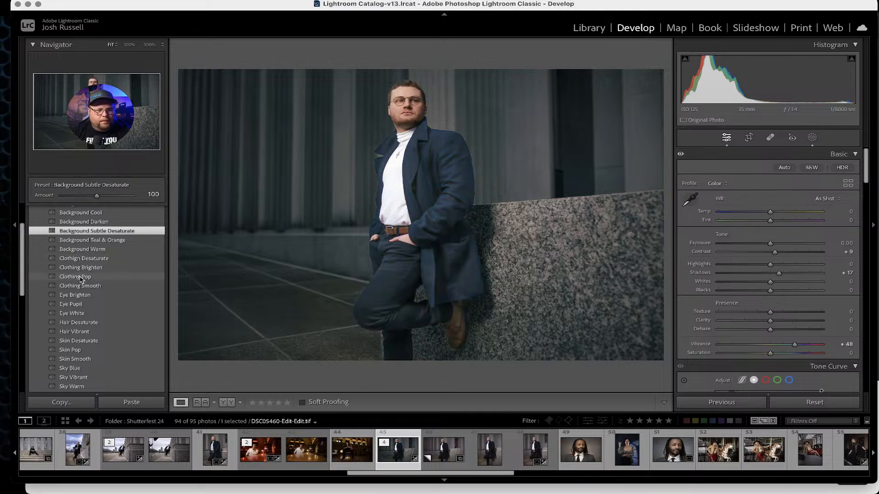
pyautogui.click(80, 286)
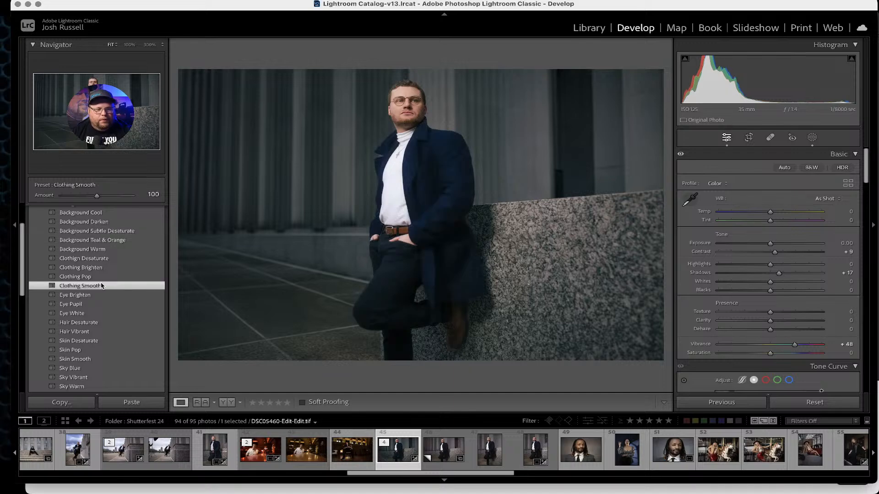
pyautogui.click(811, 138)
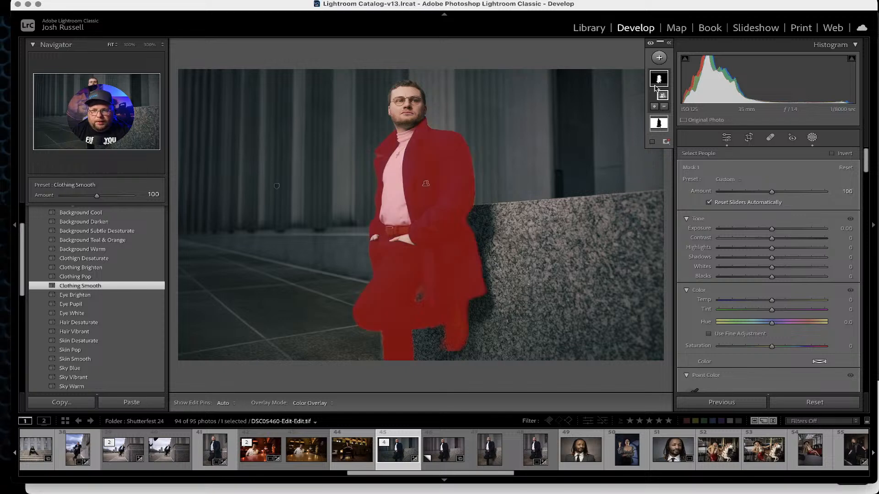
pyautogui.moveTo(771, 192); pyautogui.dragTo(739, 192)
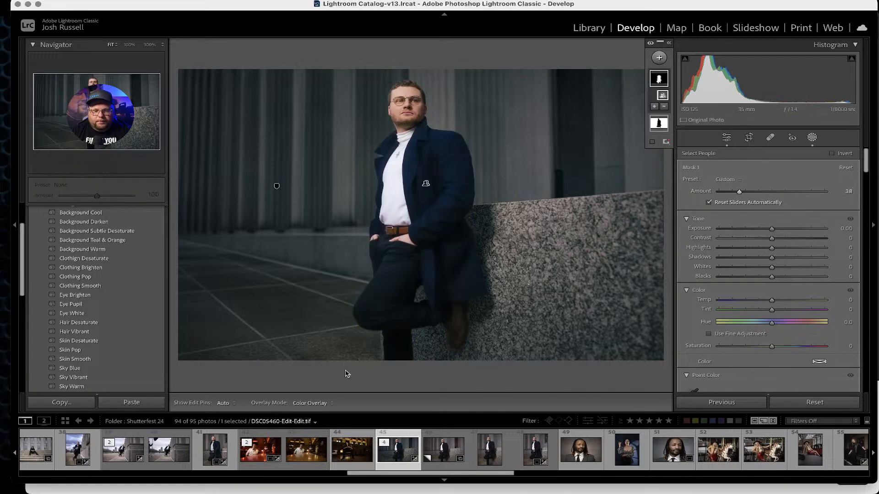
pyautogui.press('\\')
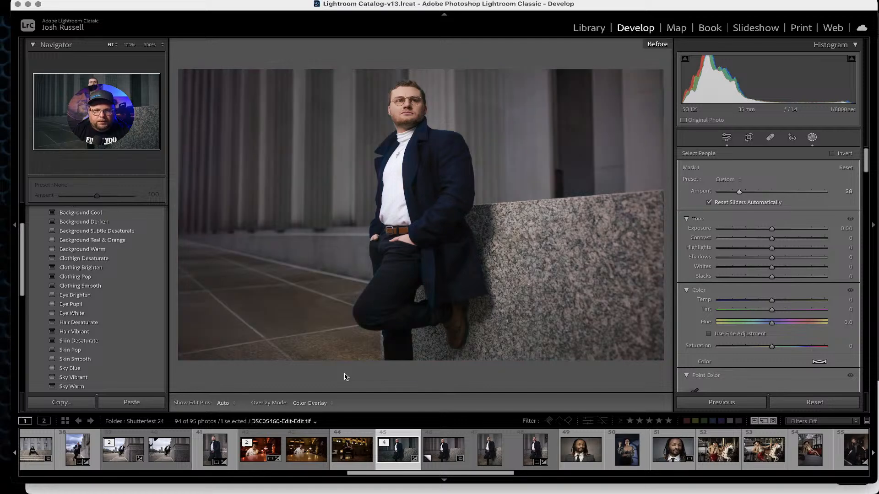
pyautogui.press('\\')
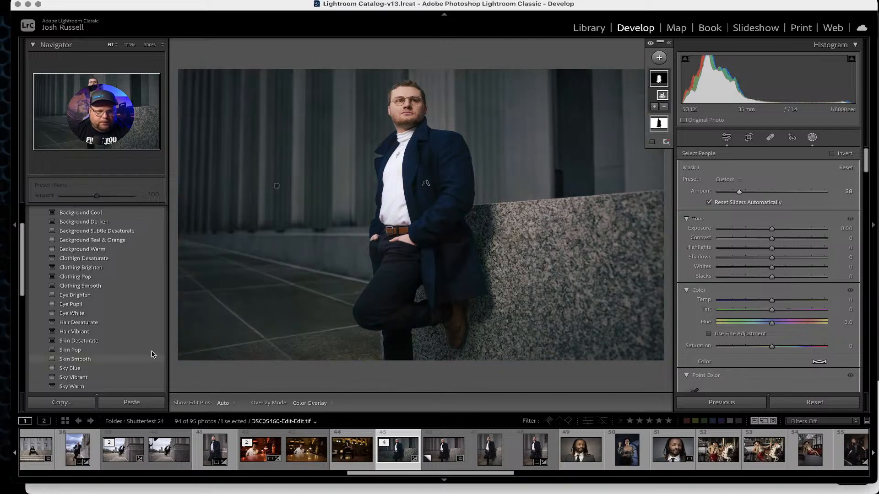
# Apply the Eye Brighten and Eye Pupil presets to the man's eyes.
pyautogui.click(83, 296)
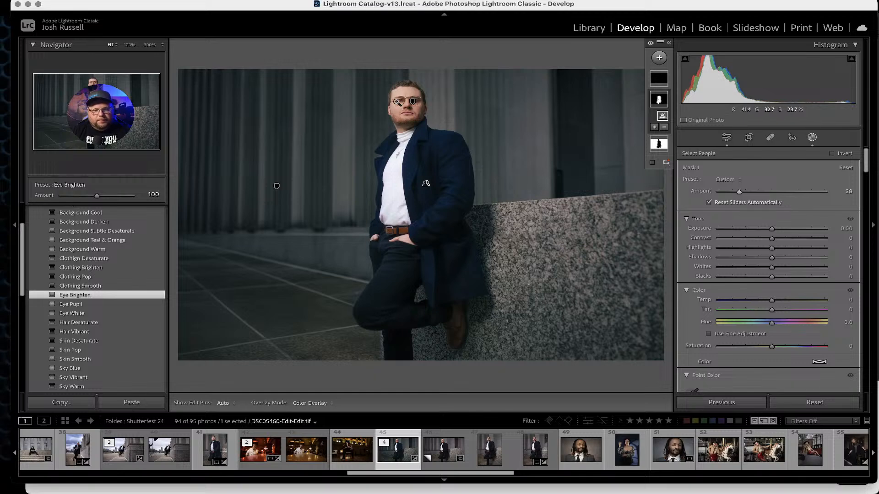
pyautogui.click(397, 102)
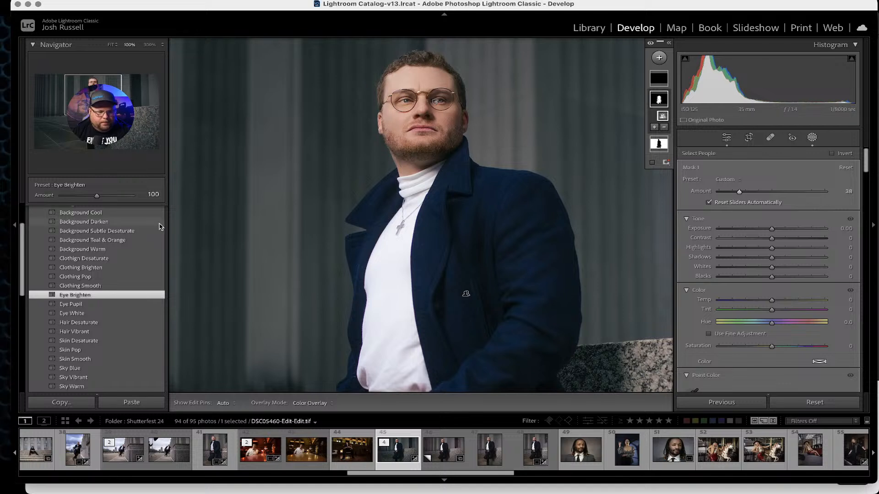
pyautogui.click(76, 306)
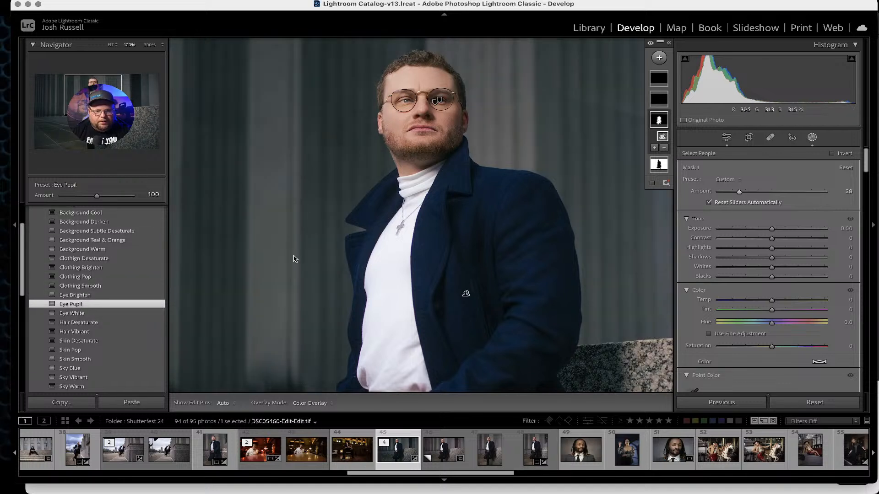
pyautogui.press('z')
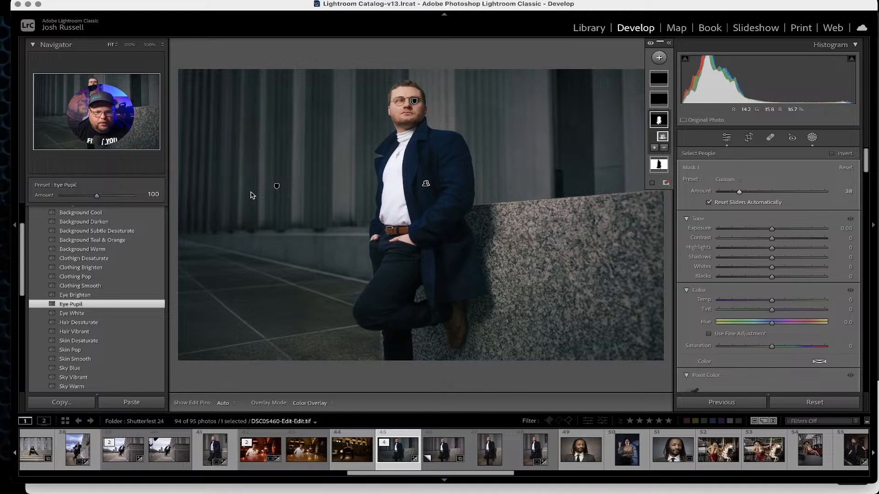
# Apply the Skin Pop preset and lower its mask amount to 34.
pyautogui.scroll(-3, 129, 280)
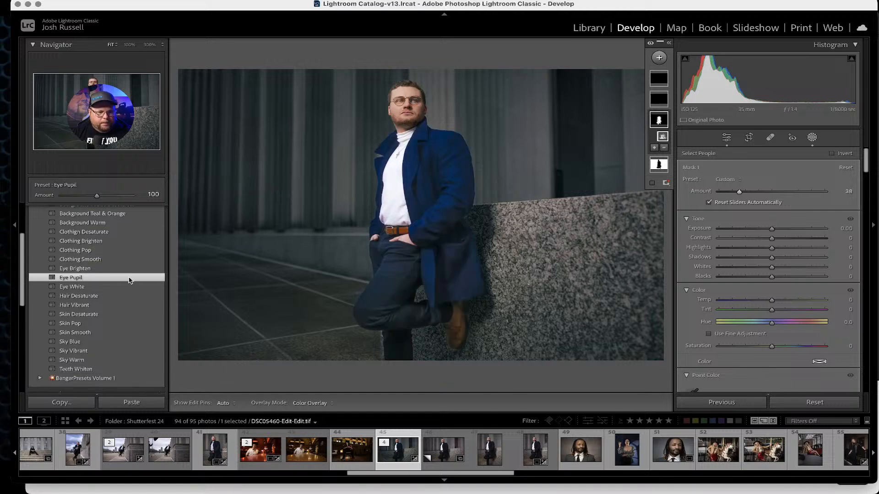
pyautogui.scroll(-2, 126, 280)
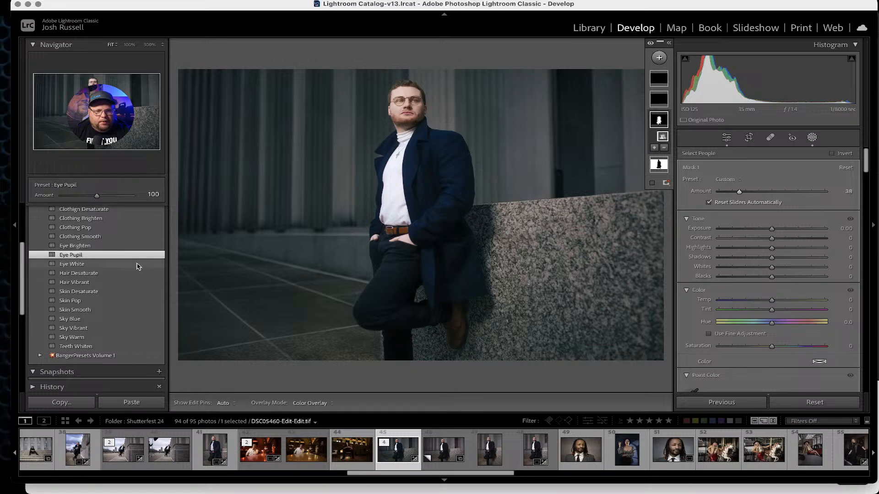
pyautogui.click(66, 301)
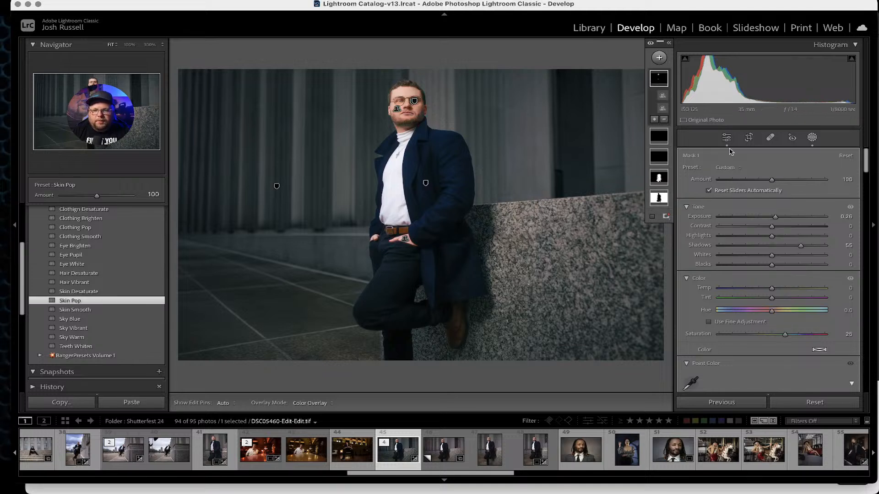
pyautogui.moveTo(772, 179); pyautogui.dragTo(737, 174)
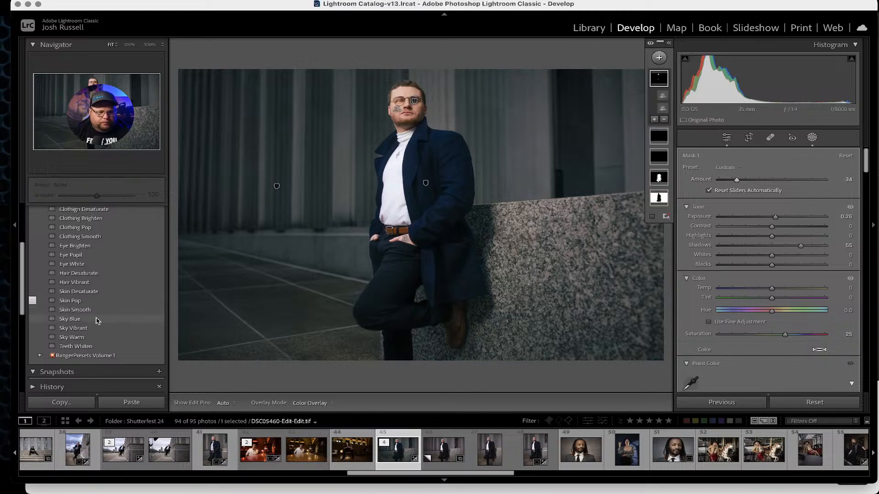
# Apply the Skin Smooth preset and reduce its mask amount to 10.
pyautogui.click(73, 310)
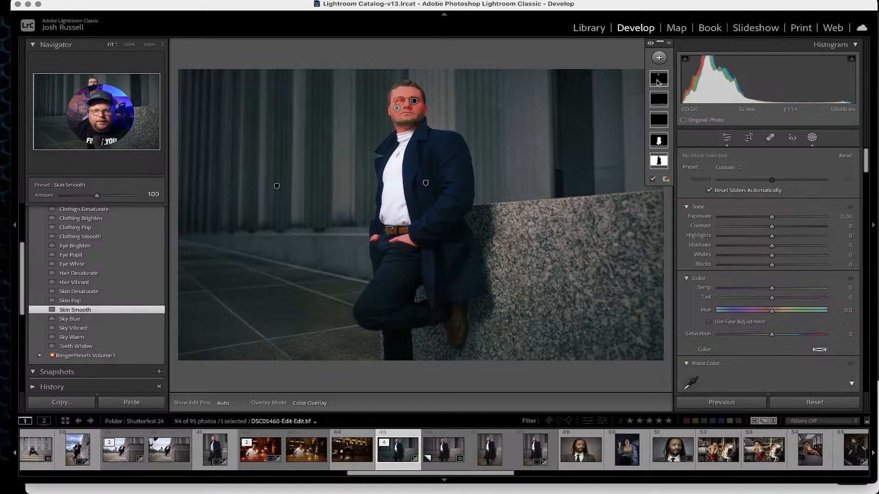
pyautogui.moveTo(771, 180); pyautogui.dragTo(728, 177)
# Toggle repeatedly between the before and after views to compare the edits.
pyautogui.press('\\')
pyautogui.press('\\')
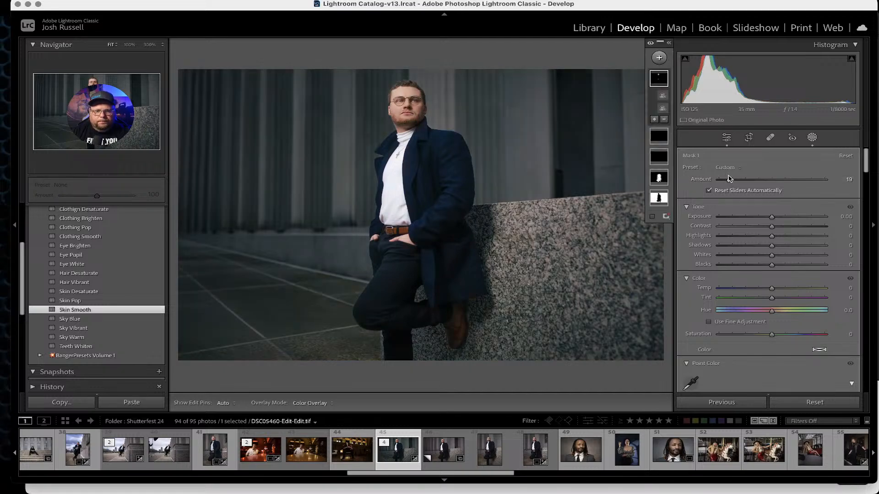
pyautogui.press('\\')
pyautogui.press('\\')
pyautogui.press('\\')
pyautogui.press('\\')
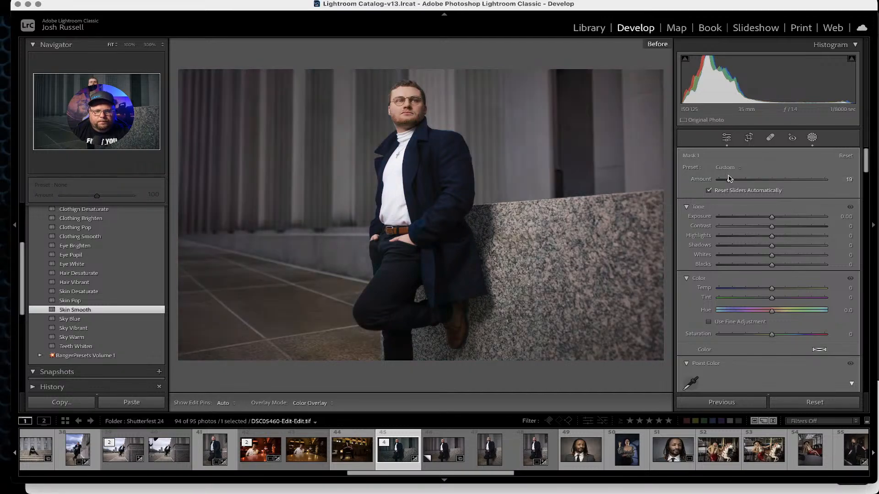
pyautogui.press('\\')
pyautogui.press('\\')
pyautogui.press('\\')
pyautogui.press('\\')
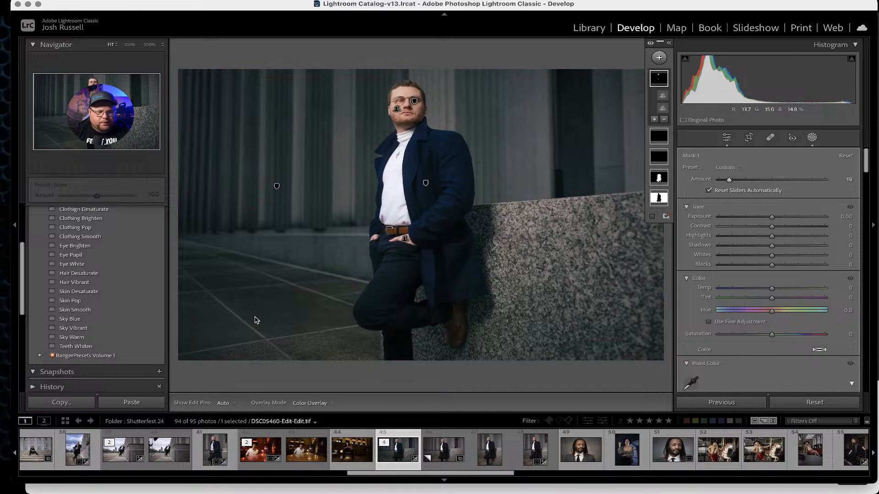
# Open the Banger Finishers group, apply Movable Vignette and lower its mask amount to 15.
pyautogui.scroll(5, 109, 305)
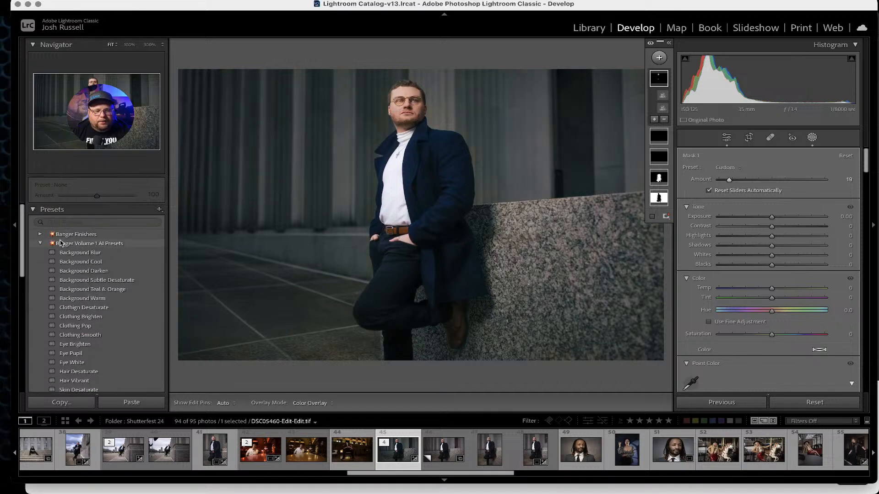
pyautogui.click(40, 243)
pyautogui.click(40, 235)
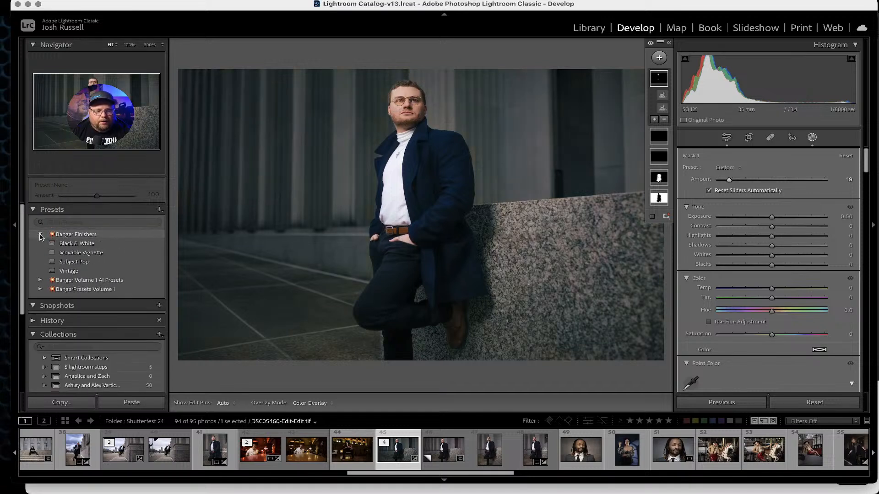
pyautogui.click(65, 255)
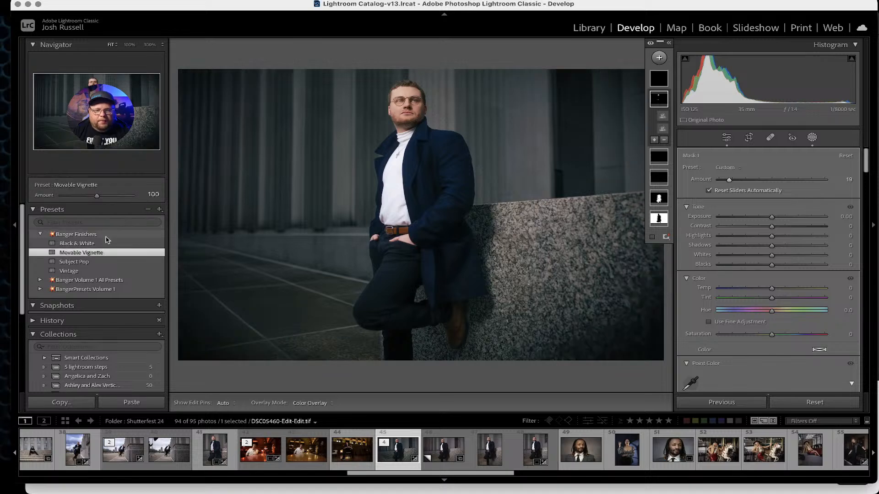
pyautogui.click(662, 74)
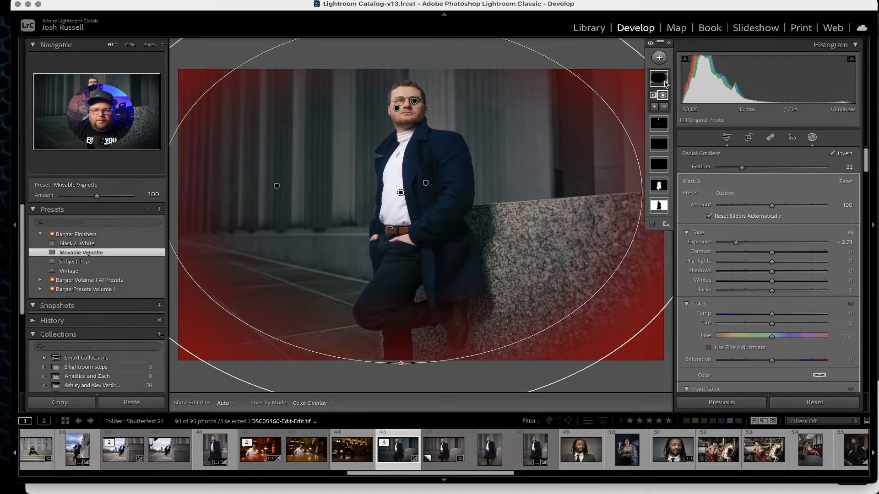
pyautogui.moveTo(772, 207); pyautogui.dragTo(730, 198)
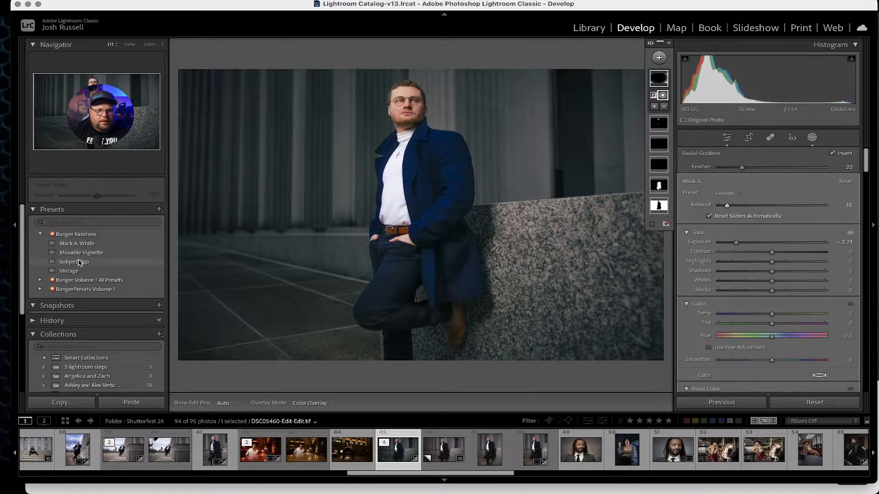
# Apply the Subject Pop finisher, reduce its mask amount to 23 and compare with the before view.
pyautogui.click(79, 263)
pyautogui.click(667, 81)
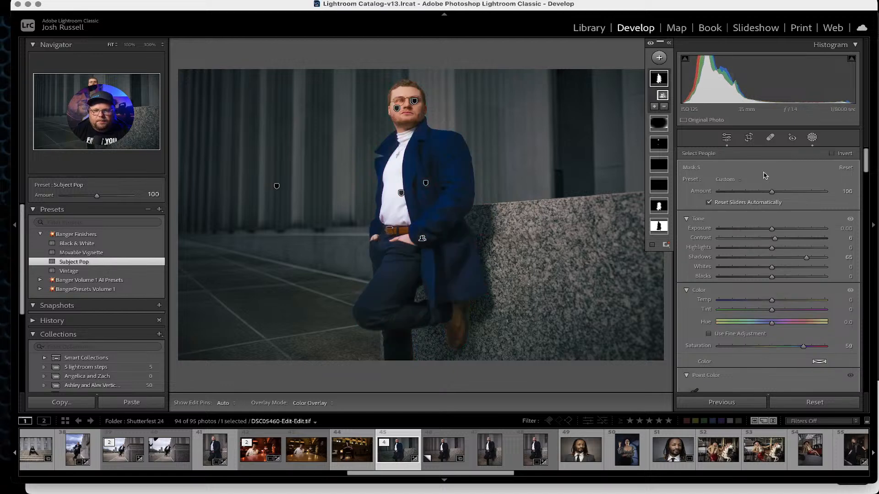
pyautogui.moveTo(772, 191); pyautogui.dragTo(730, 183)
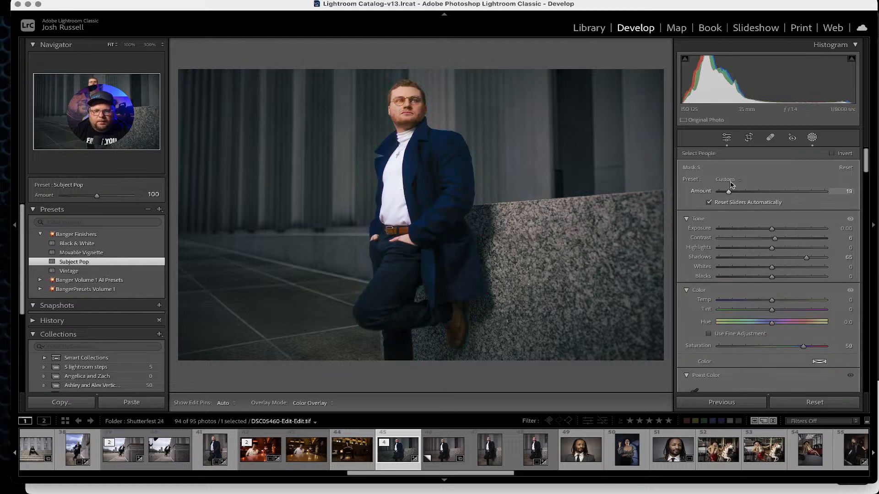
pyautogui.press('\\')
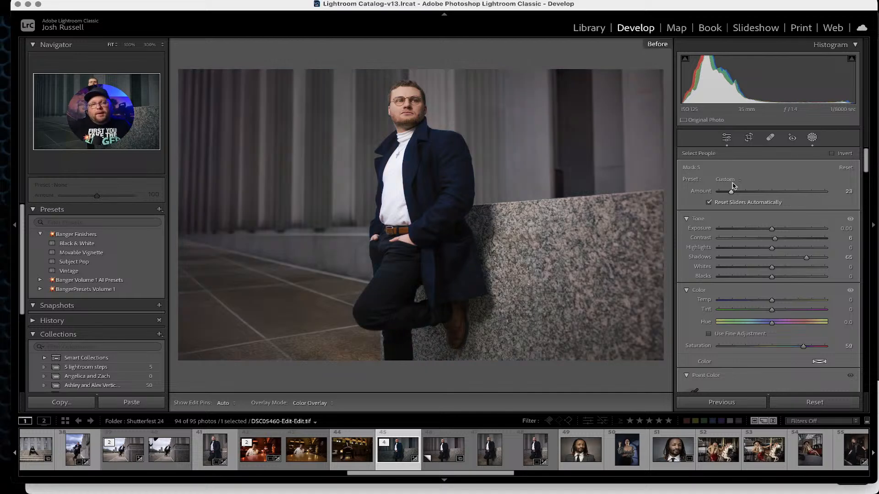
pyautogui.press('\\')
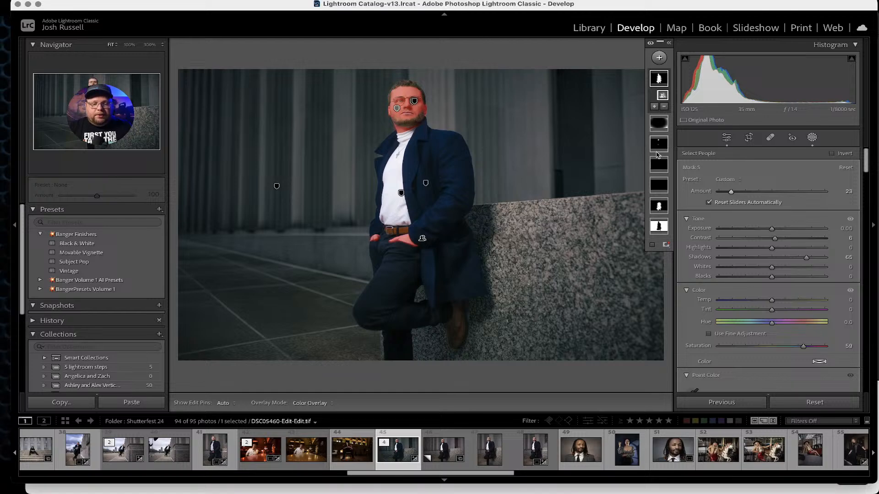
# Select the background mask and set its saturation to -37 and contrast to 39.
pyautogui.moveTo(658, 208)
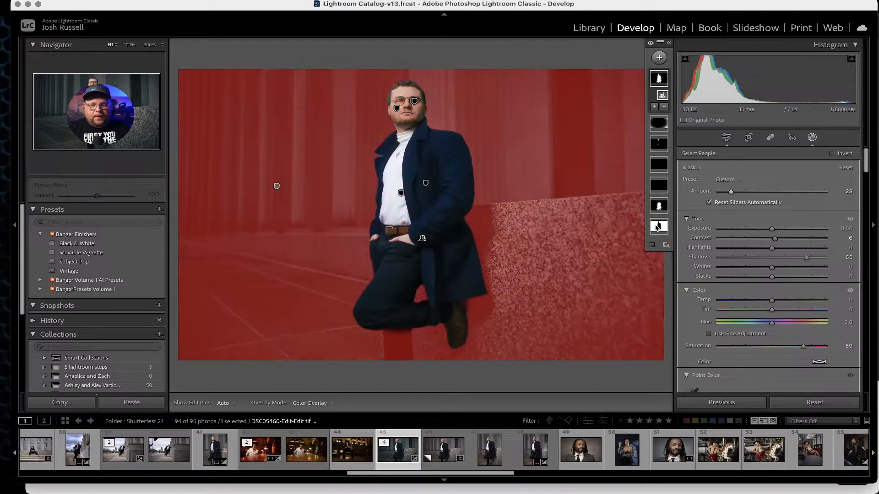
pyautogui.click(657, 228)
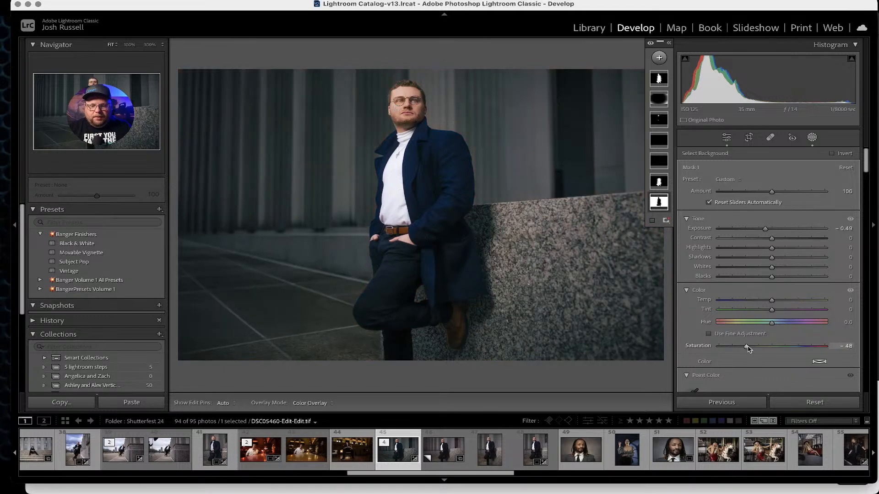
pyautogui.moveTo(747, 346)
pyautogui.mouseDown()
pyautogui.moveTo(798, 344)
pyautogui.moveTo(753, 335)
pyautogui.mouseUp()
pyautogui.moveTo(771, 238); pyautogui.dragTo(792, 238)
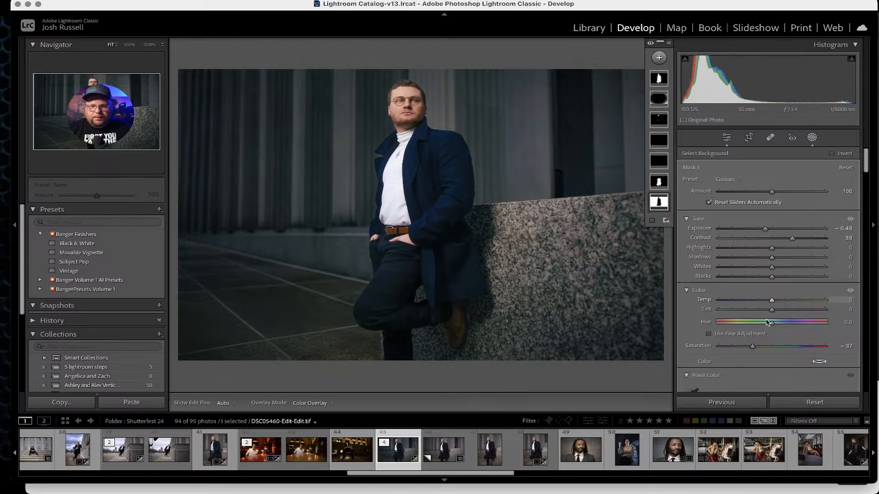
# Set the background mask's temperature to -8 and dehaze to 25.
pyautogui.moveTo(771, 300); pyautogui.dragTo(765, 299)
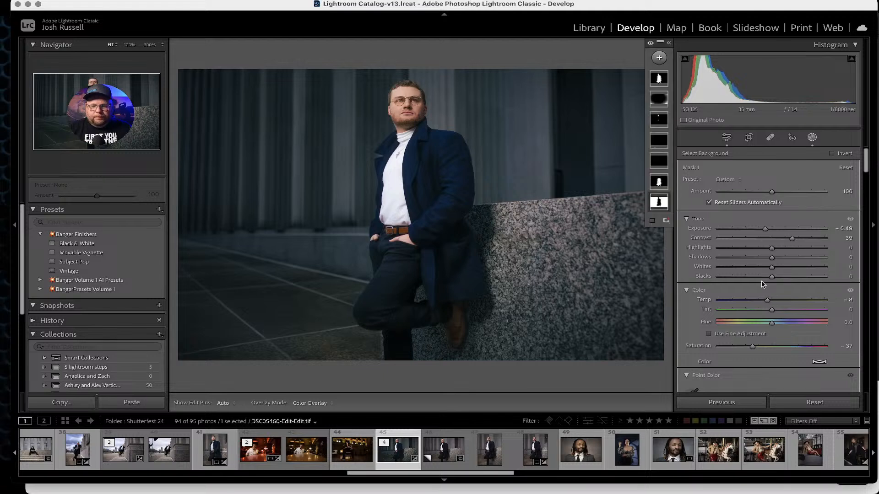
pyautogui.scroll(-5, 764, 288)
pyautogui.scroll(-5, 762, 284)
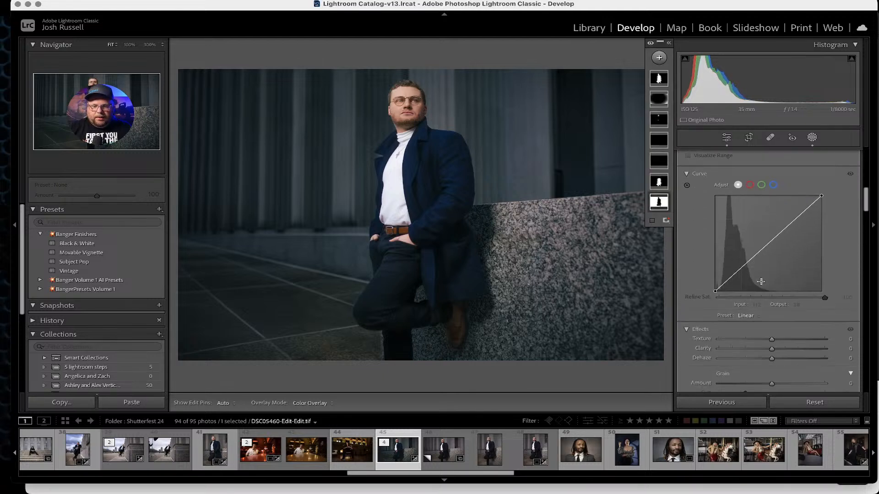
pyautogui.moveTo(773, 306); pyautogui.dragTo(787, 302)
pyautogui.scroll(5, 759, 293)
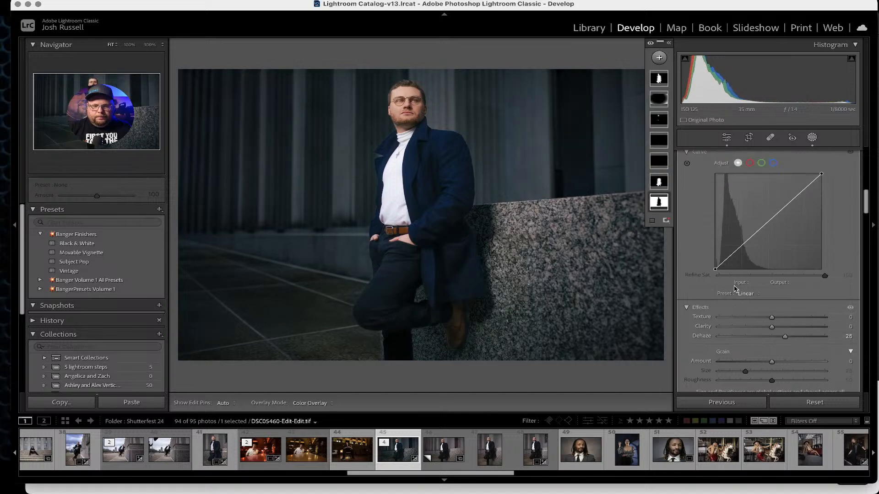
pyautogui.scroll(1, 735, 289)
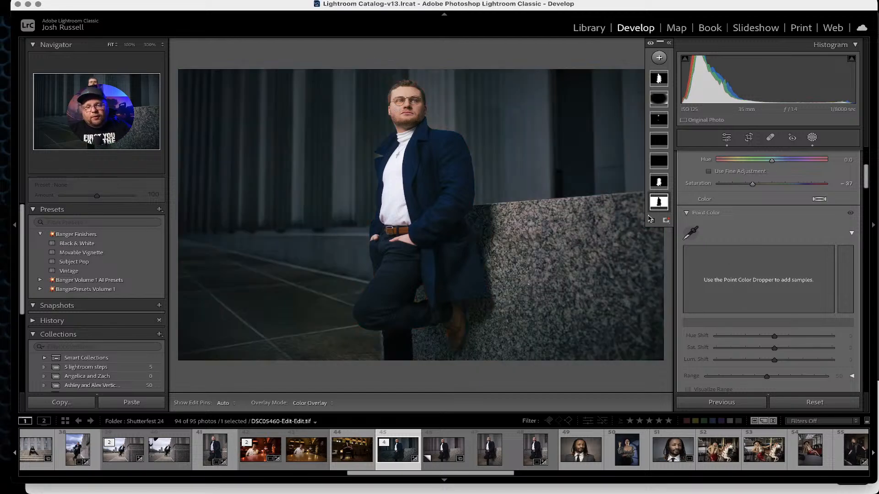
# Compare the edited portrait with the before view and preview it full screen.
pyautogui.press('\\')
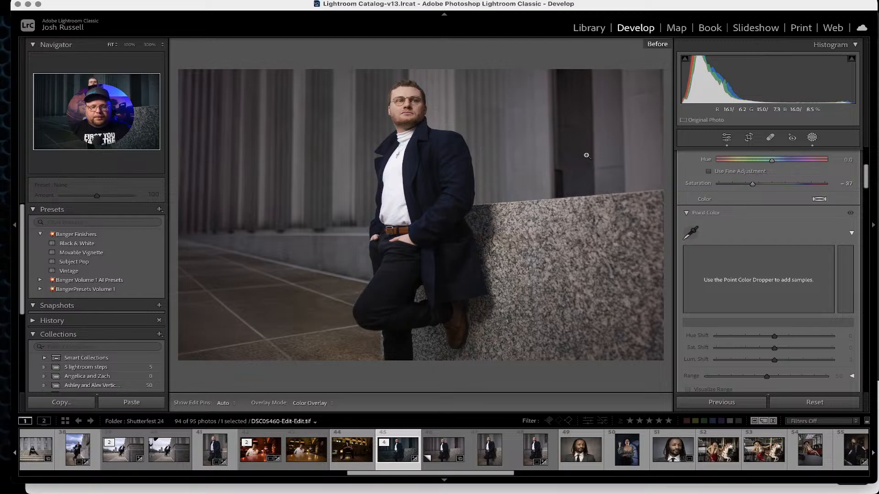
pyautogui.press('\\')
pyautogui.press('\\')
pyautogui.press('f')
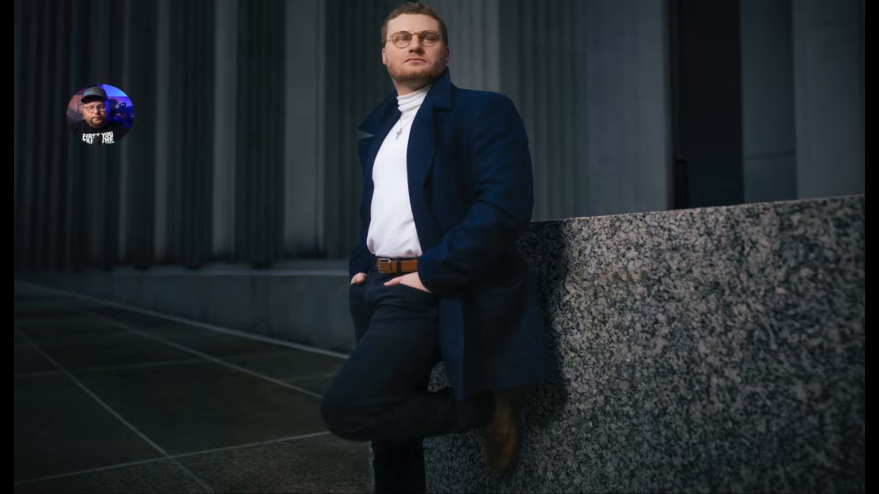
pyautogui.press('f')
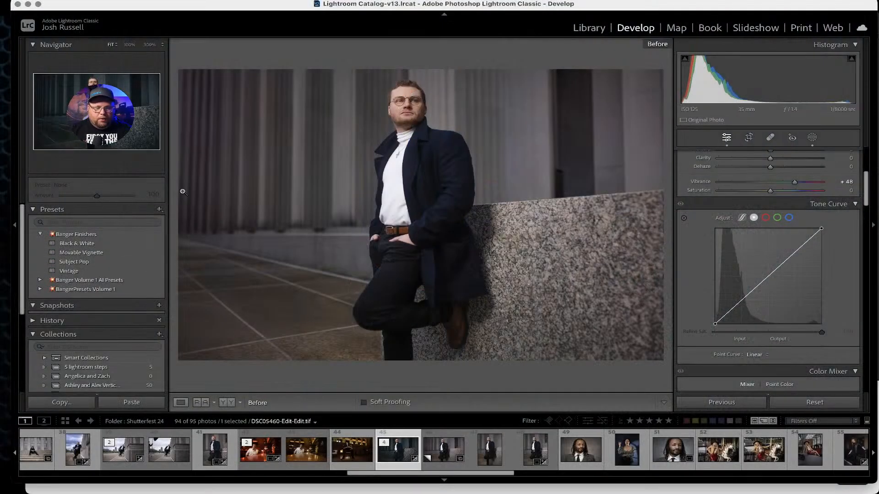
# Open the BangerPresets Samples collection and select the third photo of the man on the stadium steps.
pyautogui.scroll(-10, 123, 275)
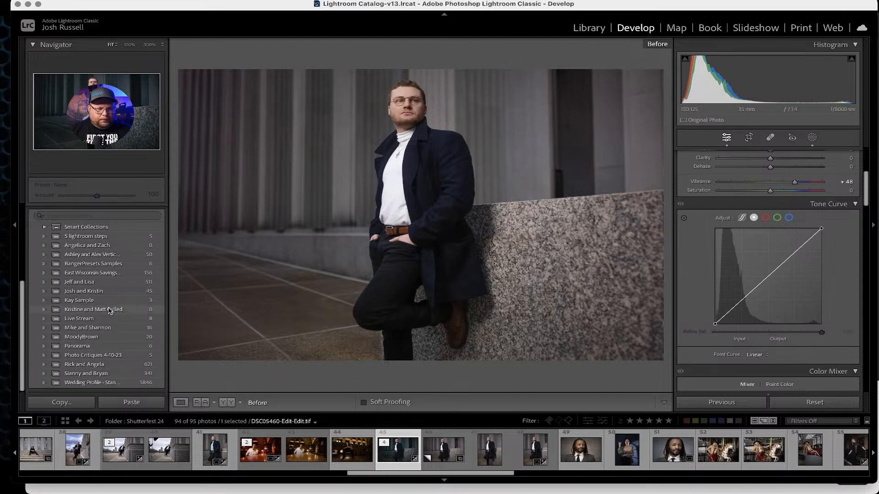
pyautogui.click(96, 264)
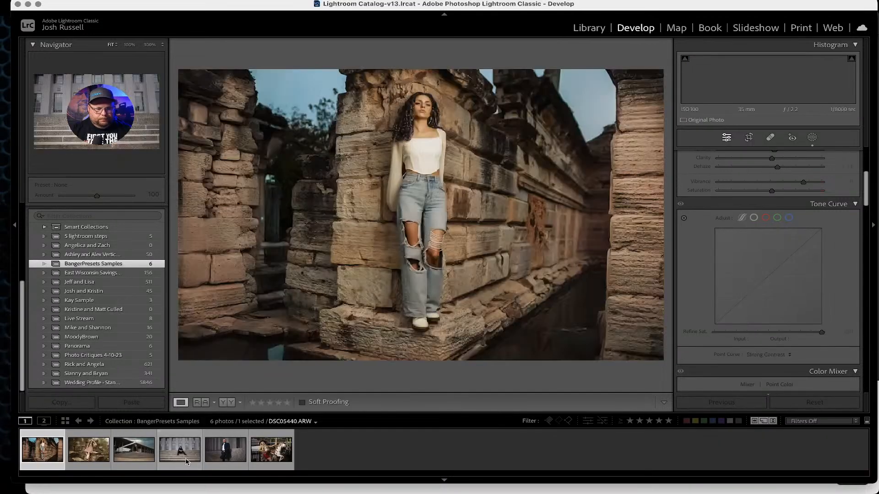
pyautogui.click(138, 460)
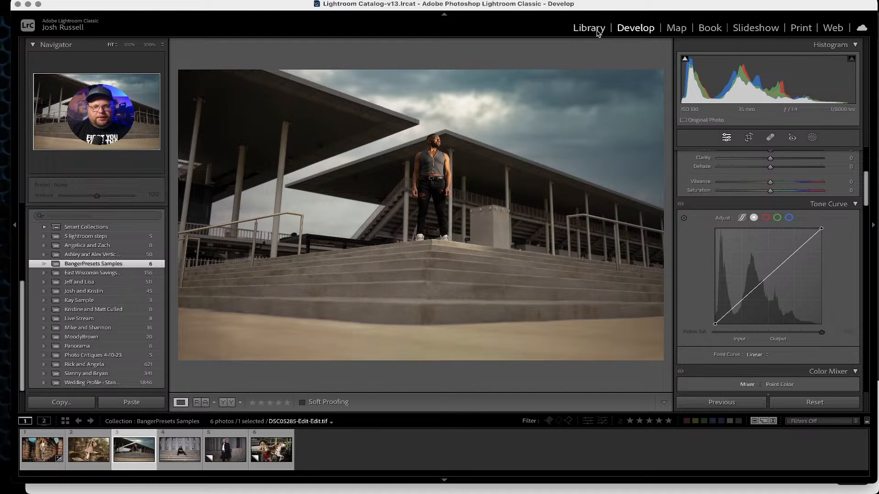
# Expand BangerPresets Volume 1 and apply the Banger01 preset.
pyautogui.scroll(5, 45, 294)
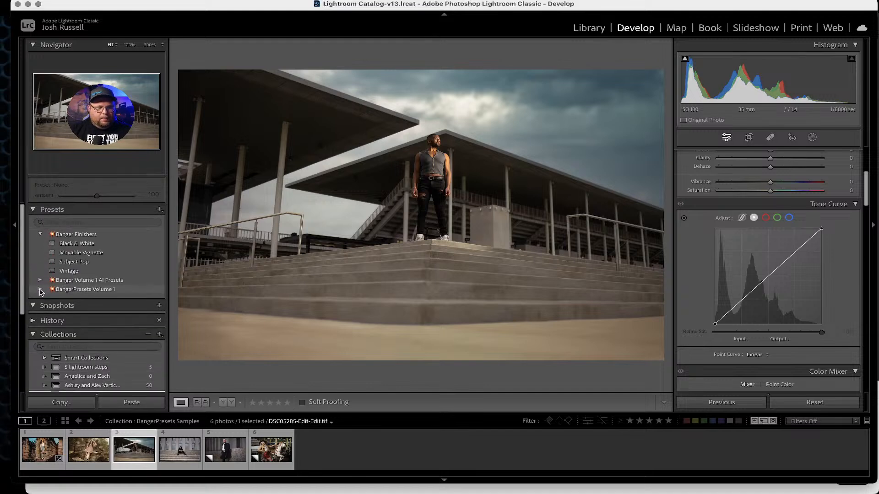
pyautogui.click(40, 290)
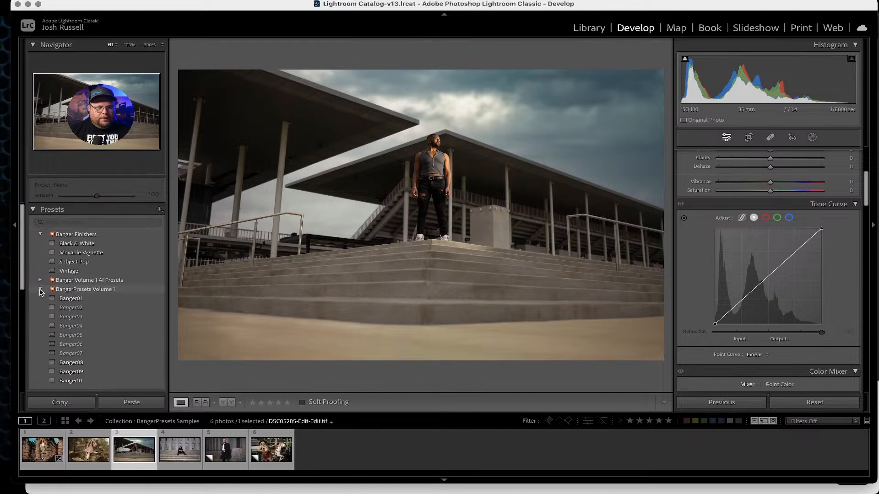
pyautogui.click(62, 301)
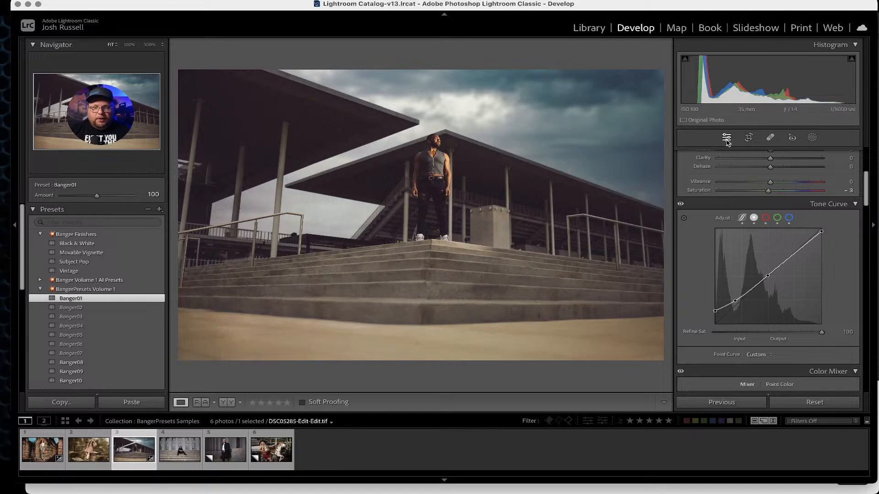
# Expand and browse the Banger Volume 1 All Presets list, then collapse it.
pyautogui.click(41, 288)
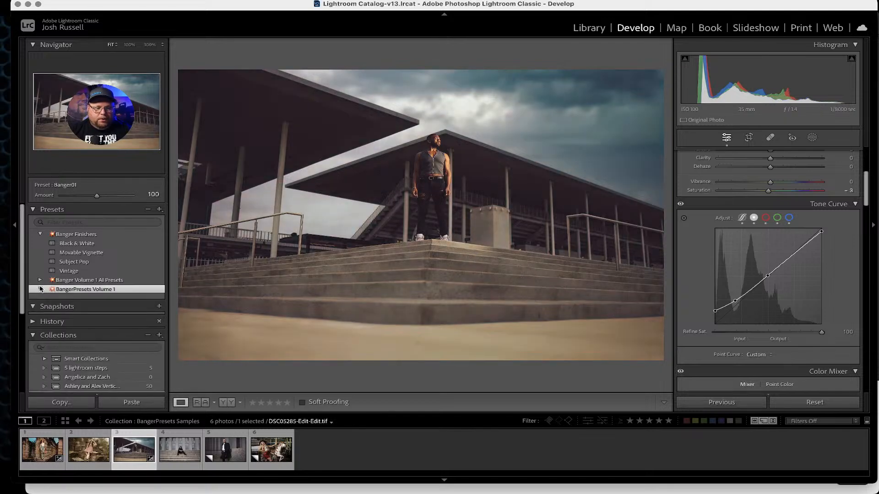
pyautogui.click(40, 280)
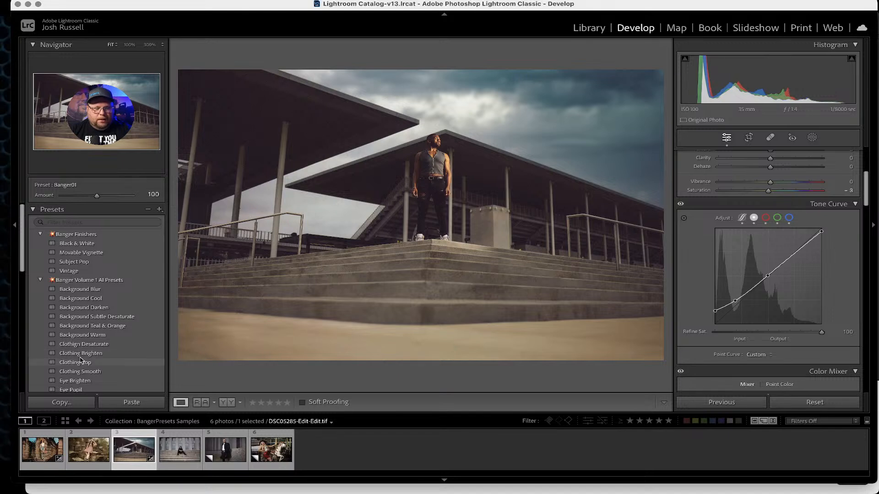
pyautogui.scroll(-5, 81, 348)
pyautogui.scroll(-3, 78, 346)
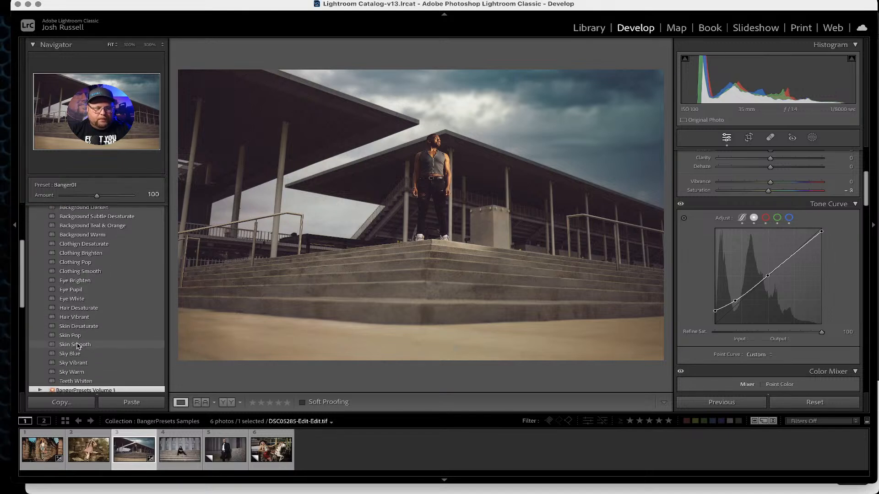
pyautogui.scroll(8, 78, 346)
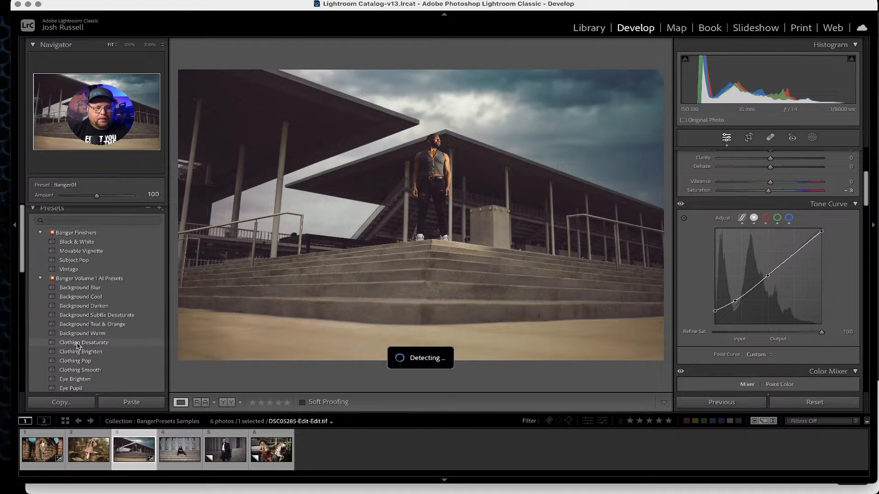
pyautogui.click(40, 278)
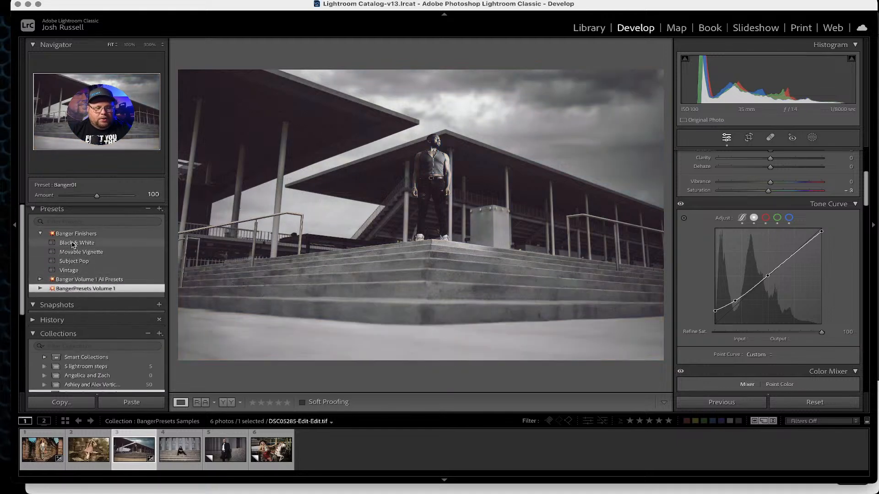
# Try the Vintage and Black & White finishers and undo all four preset applications.
pyautogui.click(68, 271)
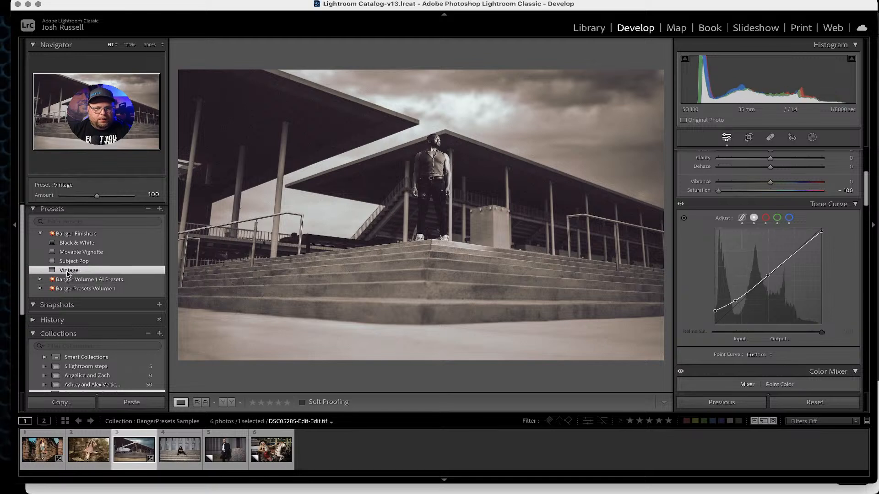
pyautogui.click(77, 244)
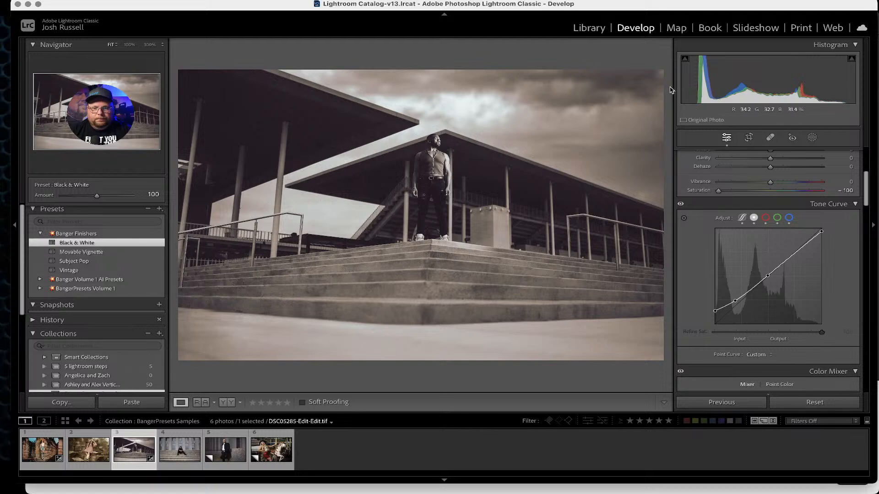
pyautogui.click(812, 139)
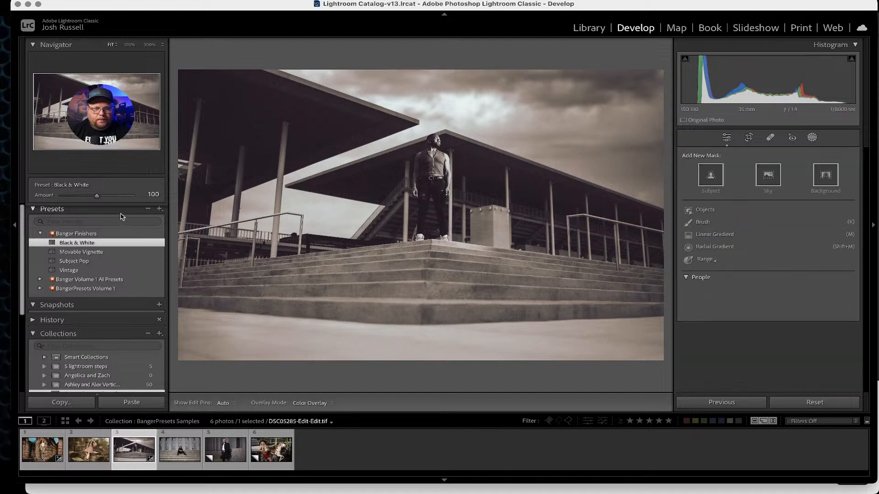
pyautogui.click(68, 271)
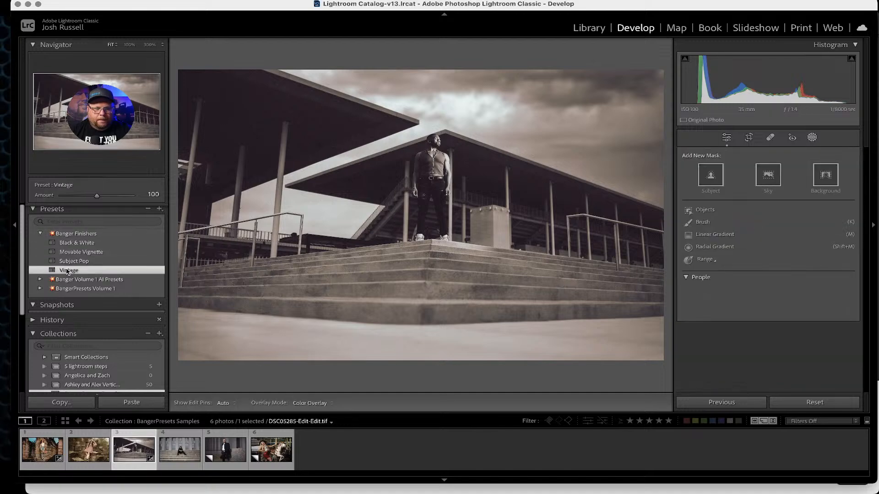
pyautogui.click(74, 245)
pyautogui.press('super+z')
pyautogui.press('super+z')
pyautogui.press('super+z')
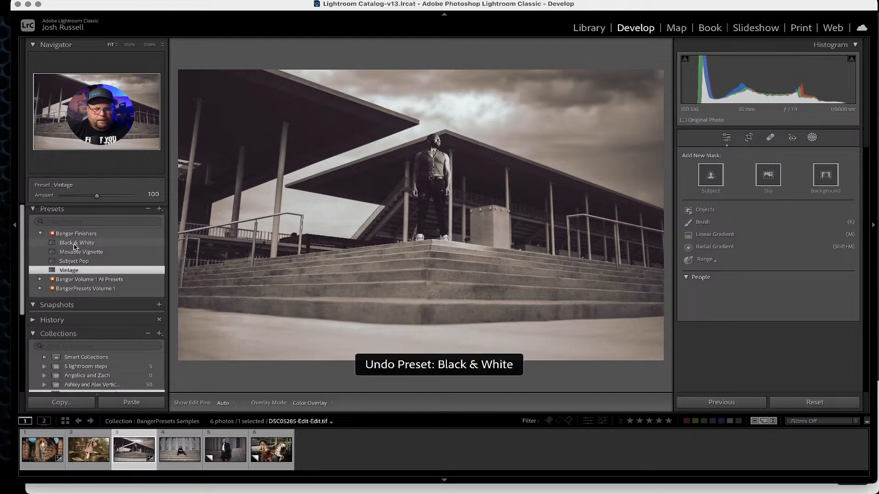
pyautogui.press('super+z')
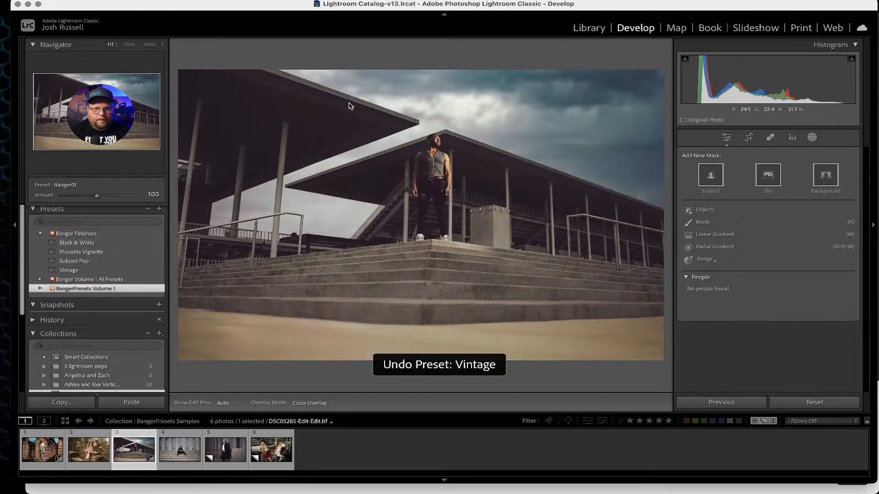
# Apply the Black & White finisher to the stadium photo.
pyautogui.click(814, 137)
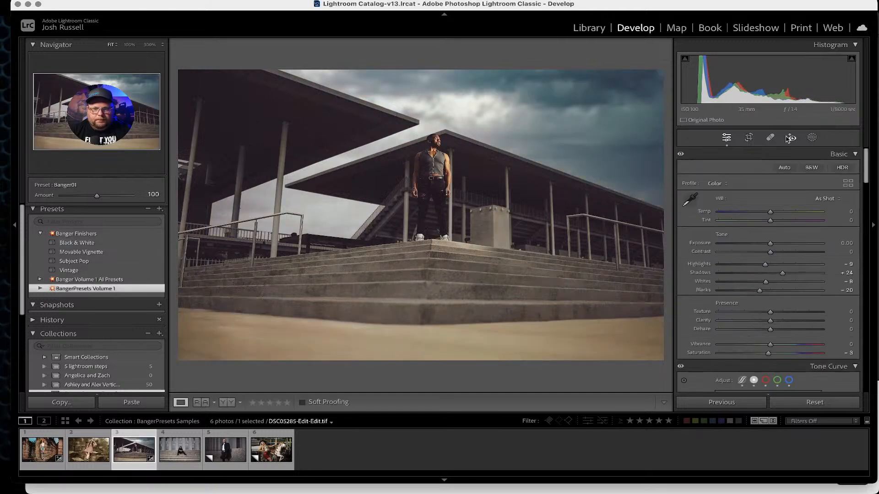
pyautogui.click(71, 245)
pyautogui.click(812, 137)
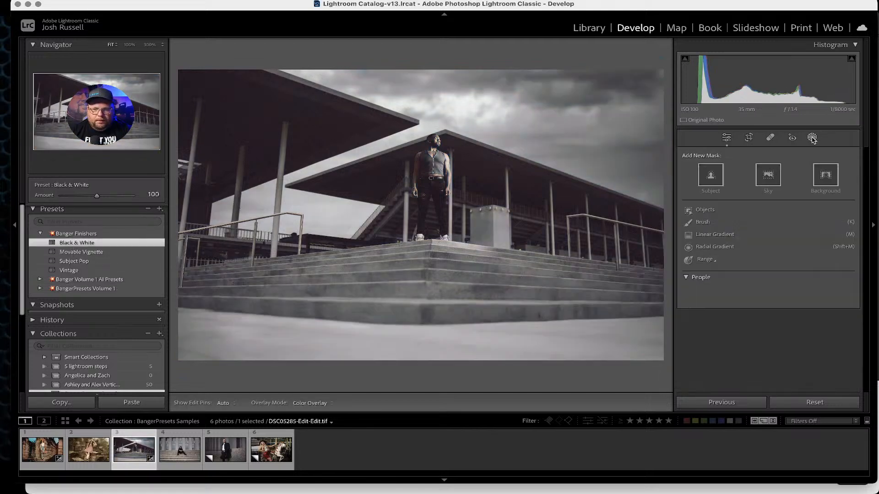
pyautogui.click(812, 137)
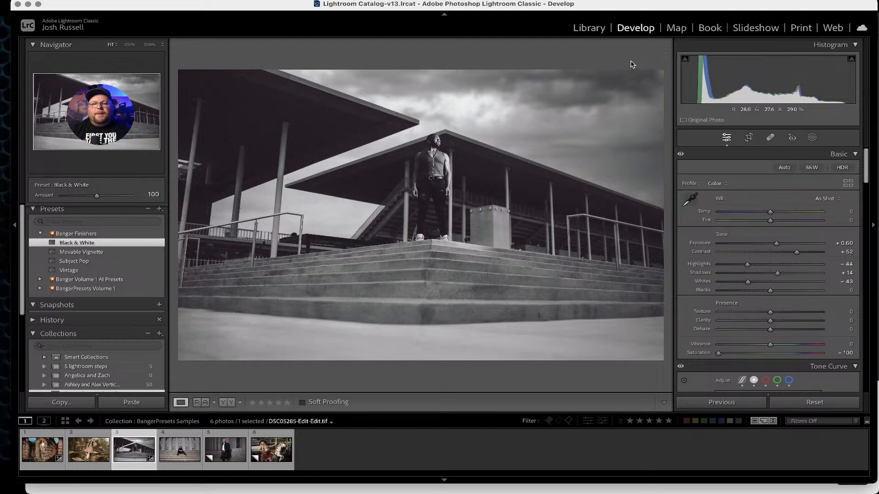
# Preview the black-and-white result full screen and compare it with the before view.
pyautogui.press('f')
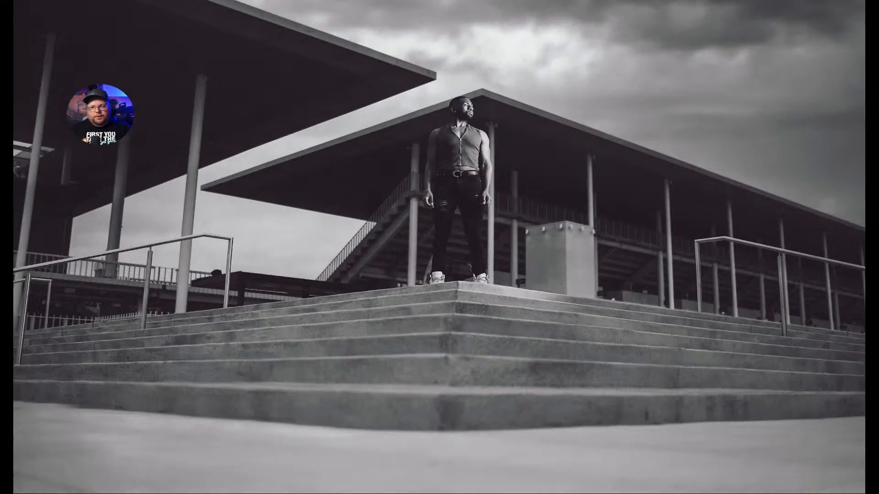
pyautogui.press('f')
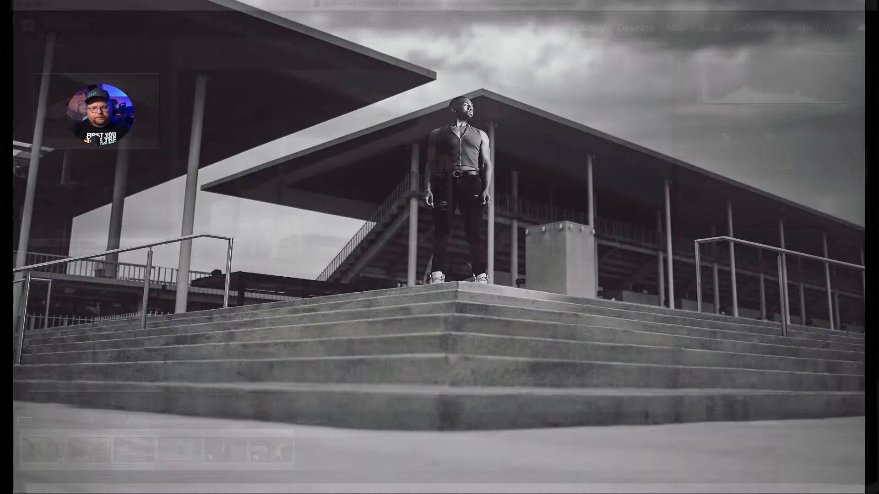
pyautogui.press('\\')
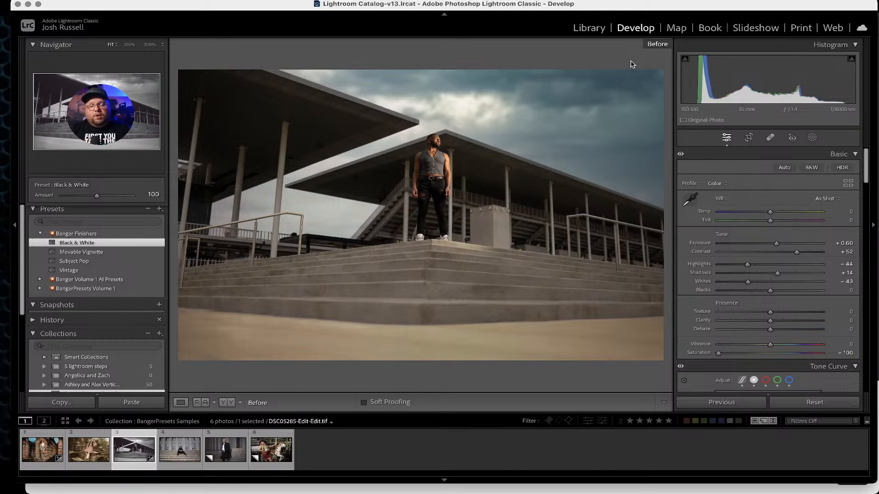
pyautogui.press('\\')
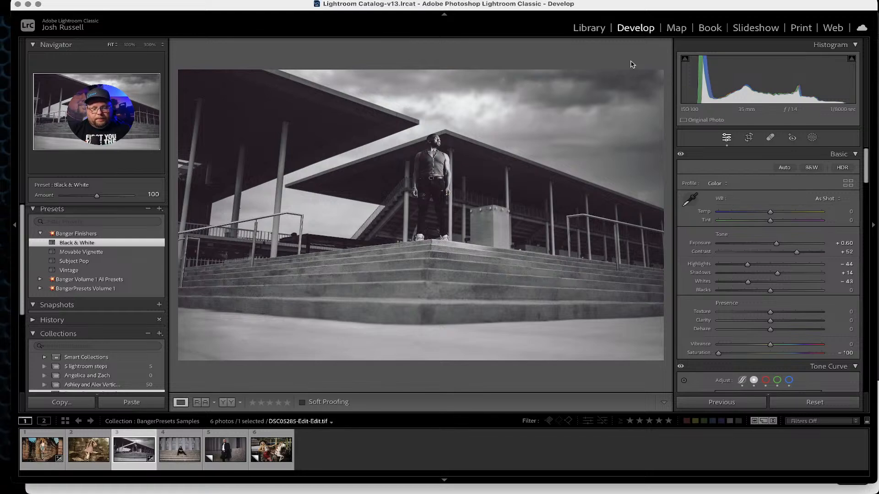
# Select the fifth photo in the filmstrip.
pyautogui.click(215, 462)
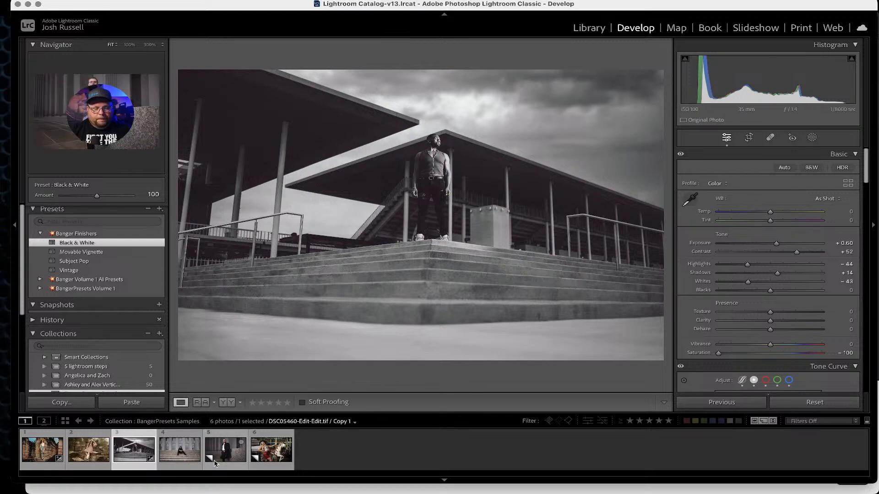
# Compare the before and after views of the fifth and first photos.
pyautogui.press('\\')
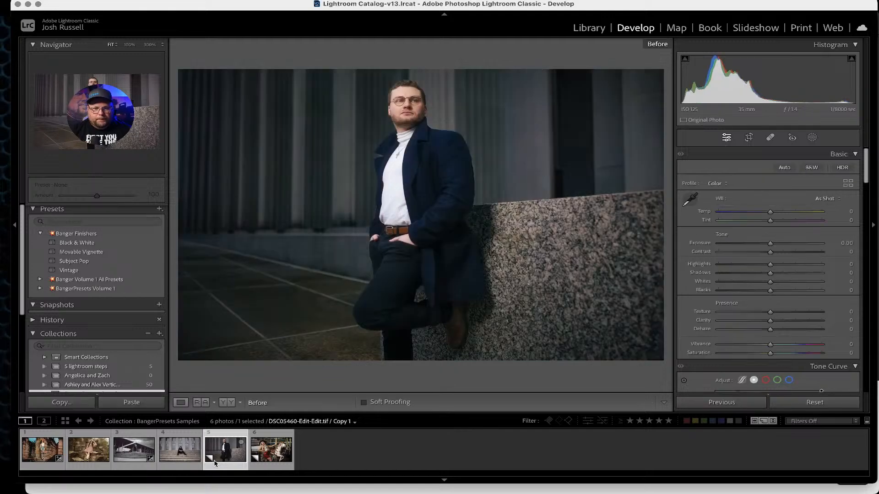
pyautogui.press('\\')
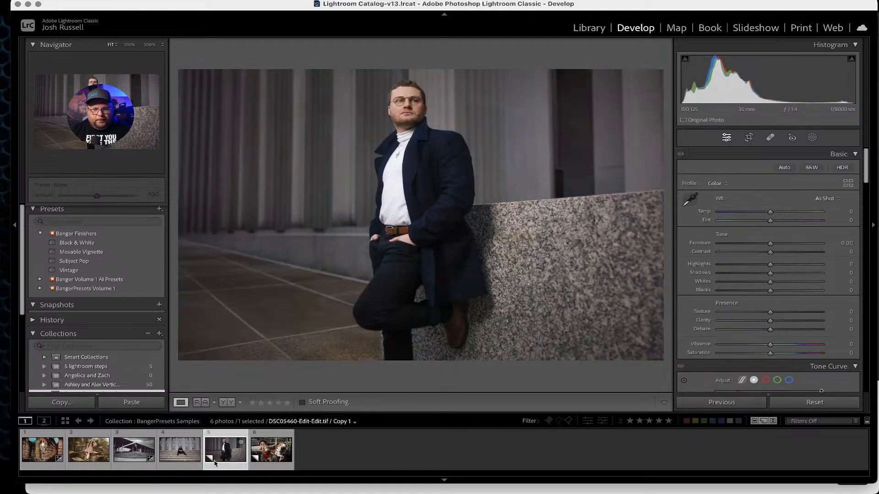
pyautogui.click(40, 460)
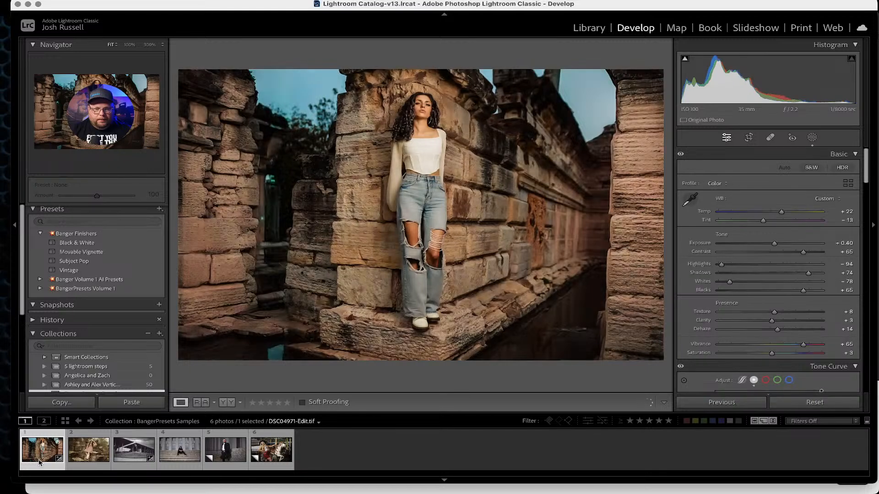
pyautogui.press('\\')
pyautogui.press('\\')
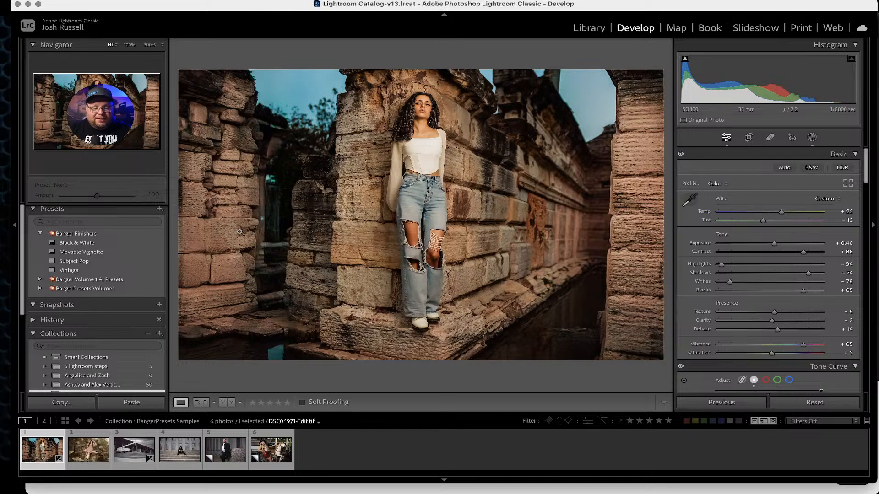
# Apply the Banger09 global preset from BangerPresets Volume 1 to the carousel photo.
pyautogui.click(270, 462)
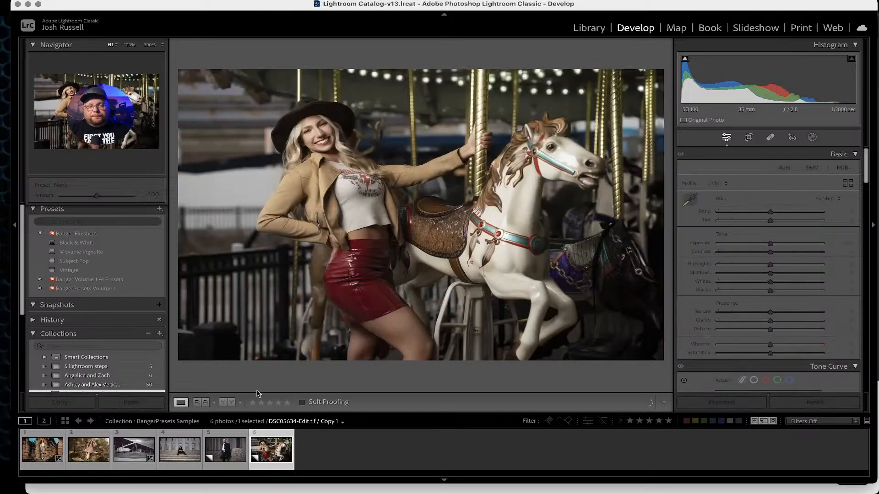
pyautogui.click(41, 234)
pyautogui.click(40, 252)
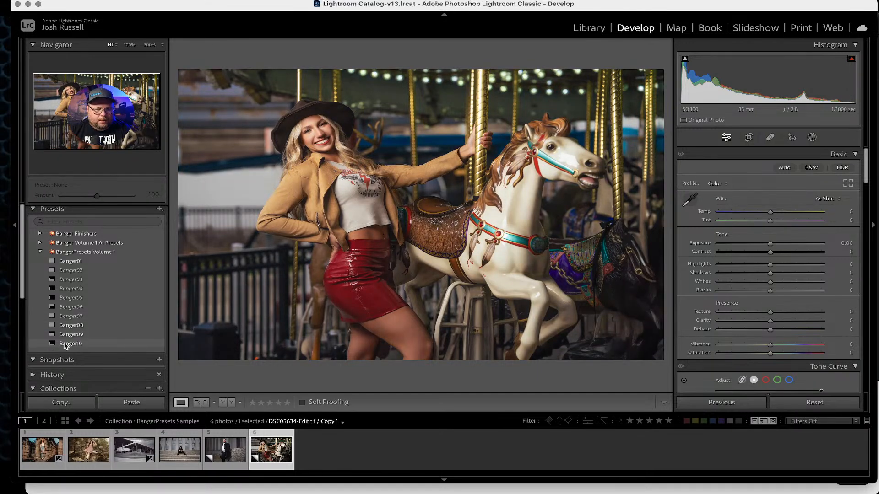
pyautogui.click(69, 334)
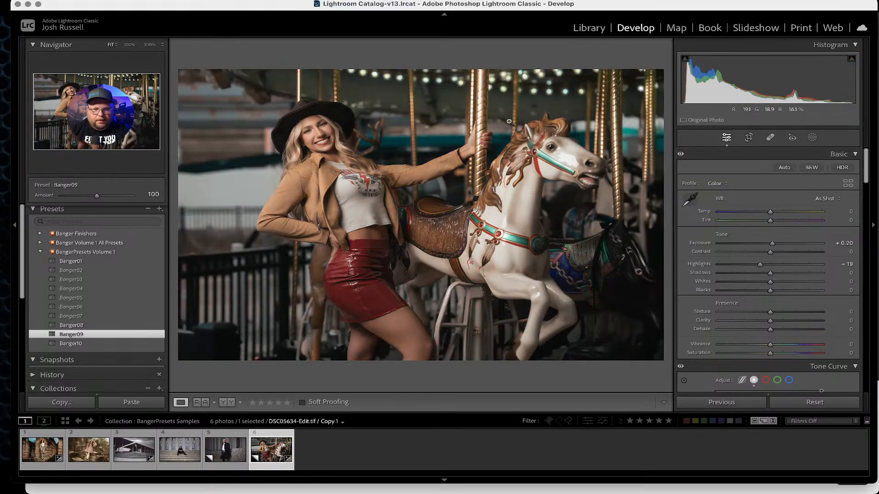
# Open the original carousel photo from the Shutterfest 24 folder, reset it, and apply Banger09.
pyautogui.click(589, 27)
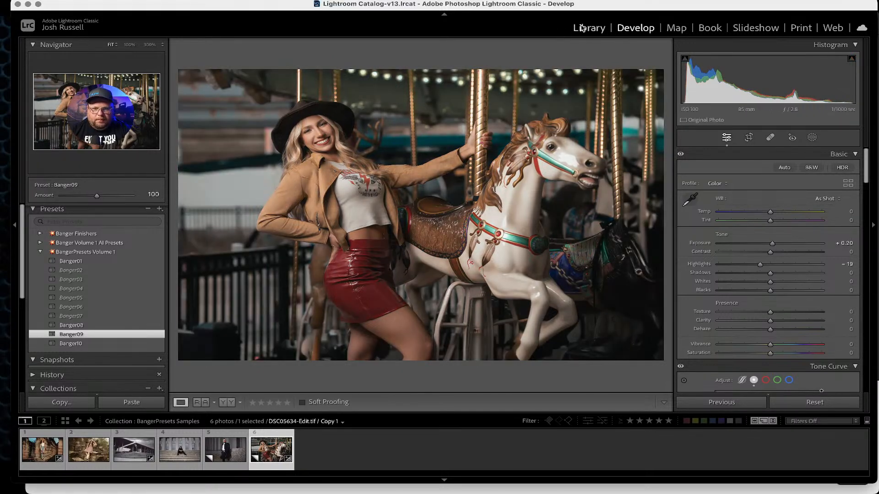
pyautogui.click(81, 340)
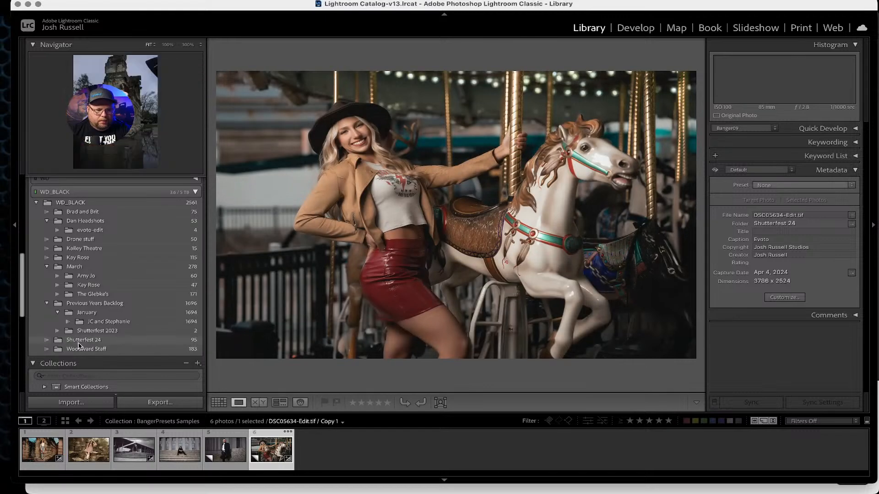
pyautogui.click(394, 455)
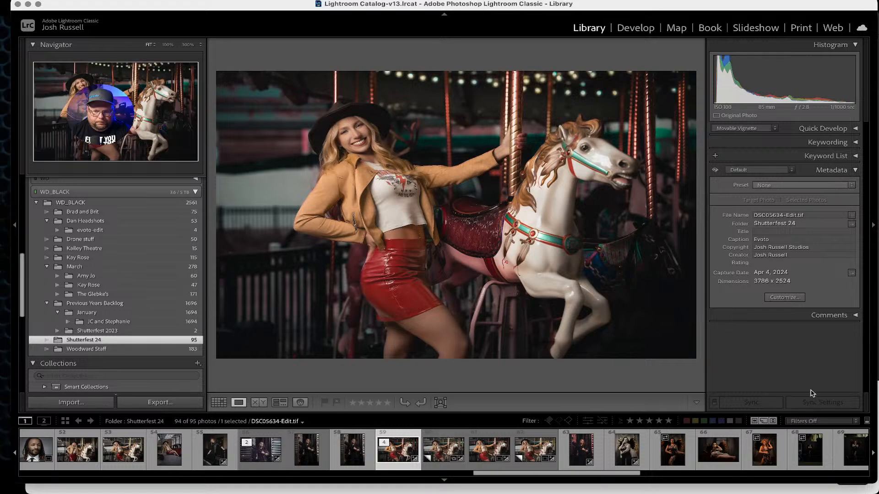
pyautogui.click(650, 29)
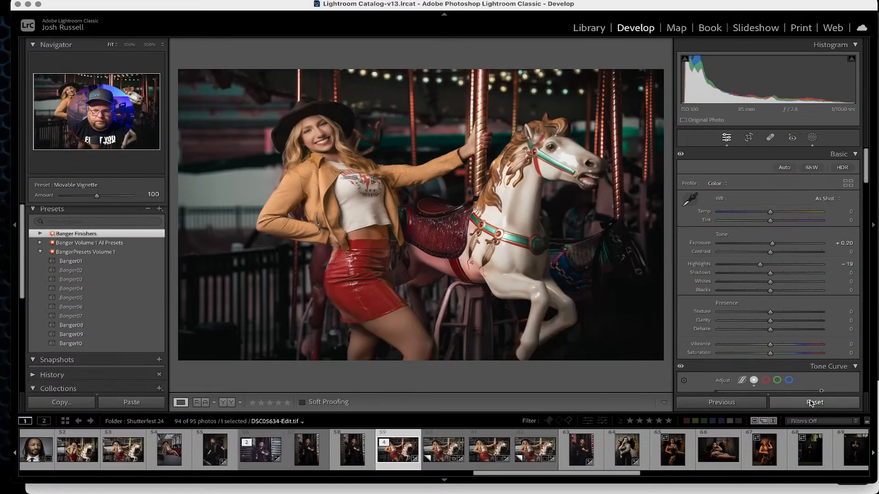
pyautogui.click(810, 403)
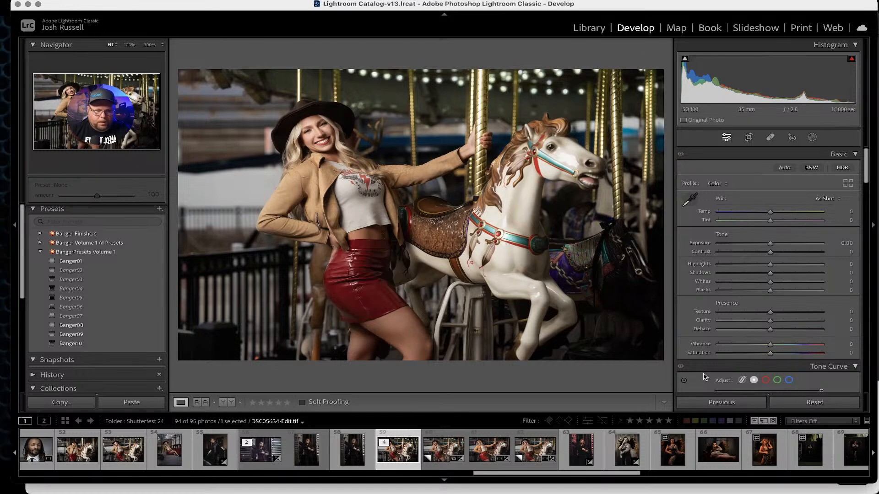
pyautogui.click(69, 334)
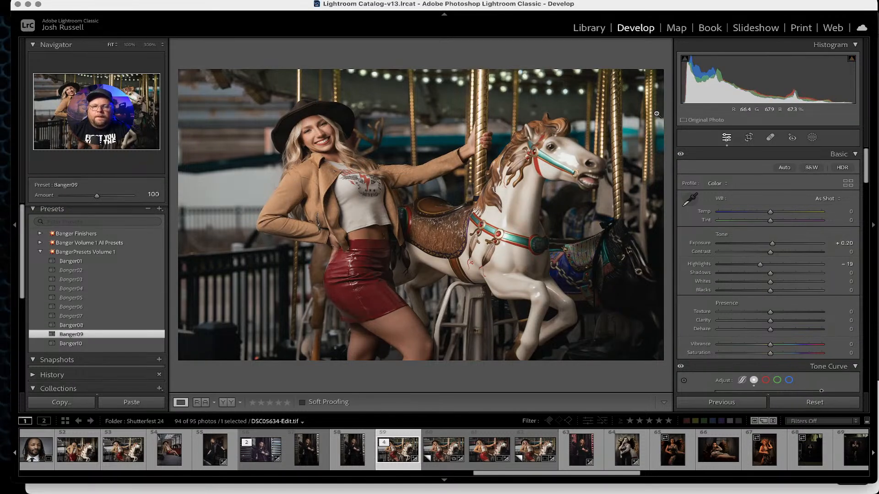
# Apply the Background Darken and Background Teal & Orange masking presets from Banger Volume 1 All Presets.
pyautogui.click(41, 251)
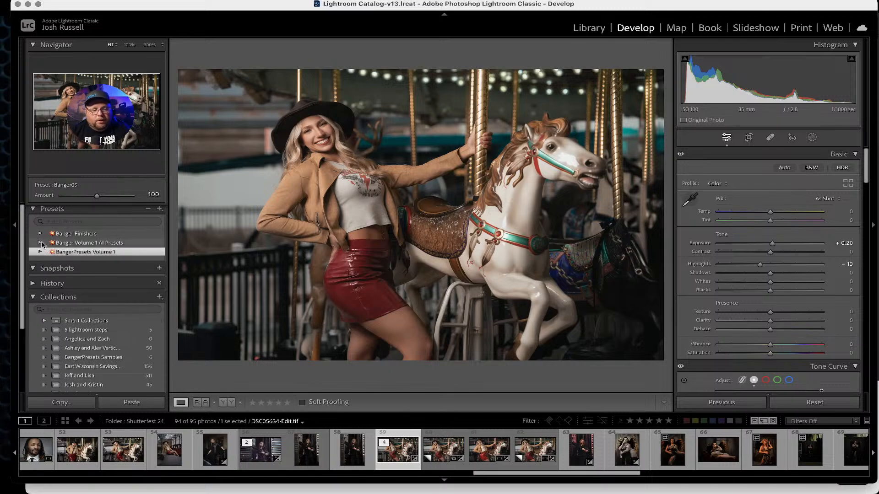
pyautogui.click(41, 243)
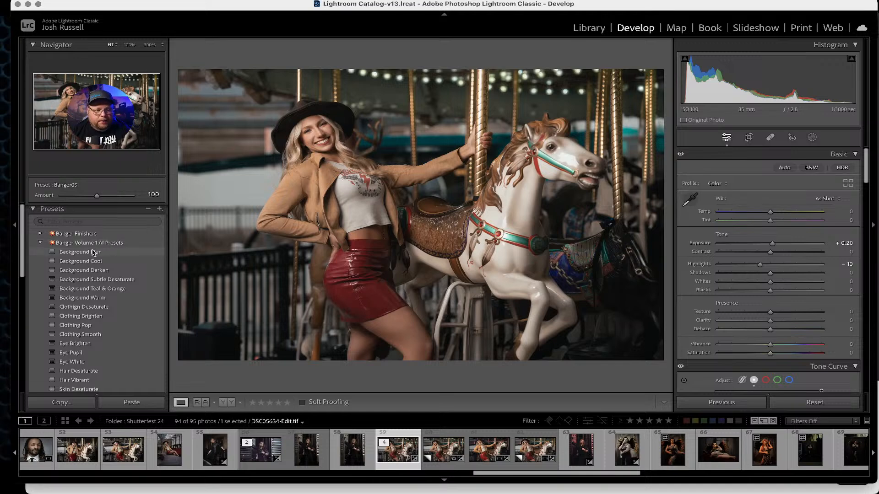
pyautogui.click(88, 272)
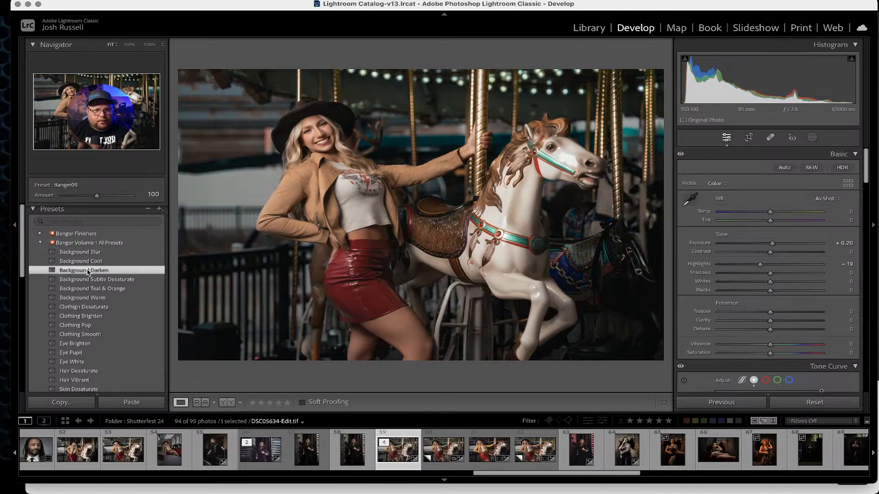
pyautogui.click(99, 291)
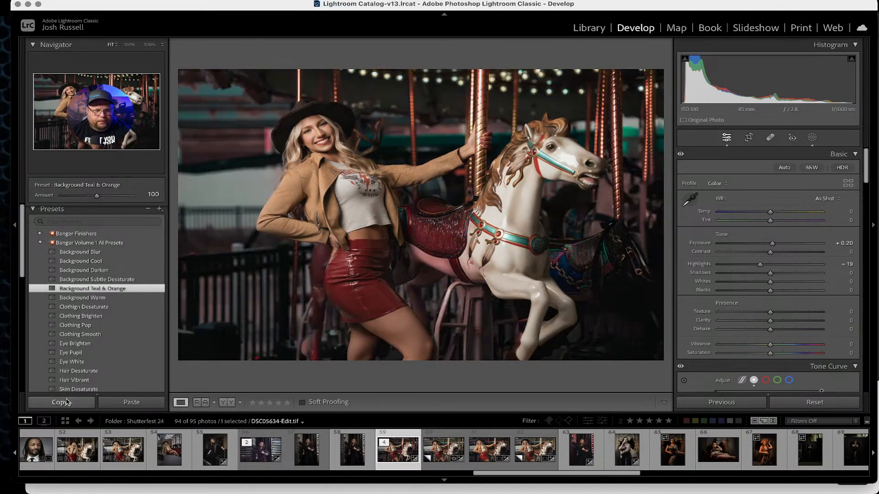
# Apply the Clothing Pop and Eye Brighten masking presets.
pyautogui.scroll(-3, 87, 320)
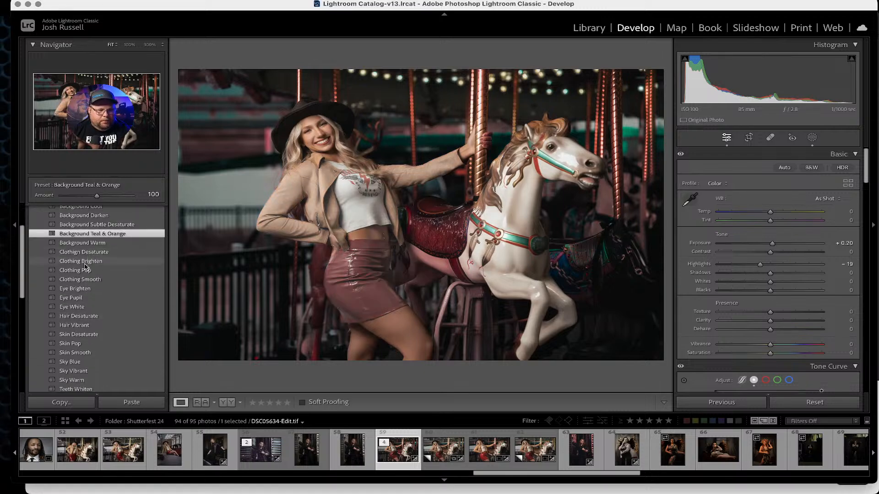
pyautogui.click(81, 270)
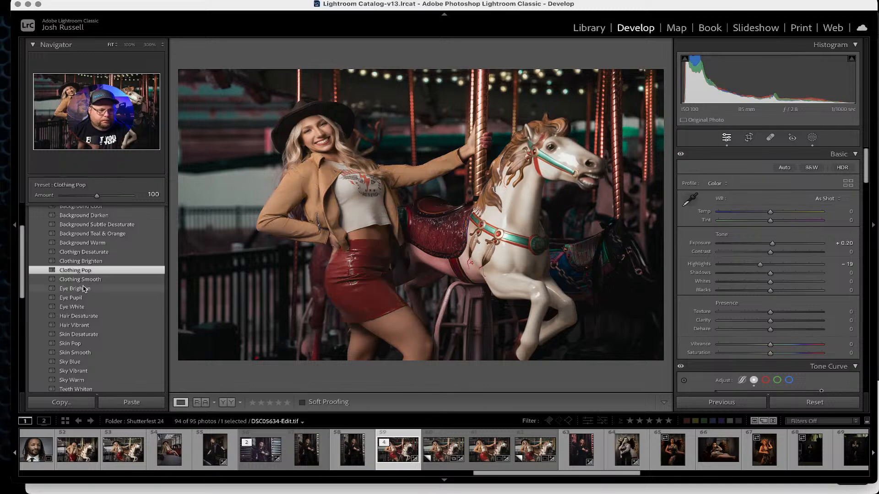
pyautogui.click(81, 290)
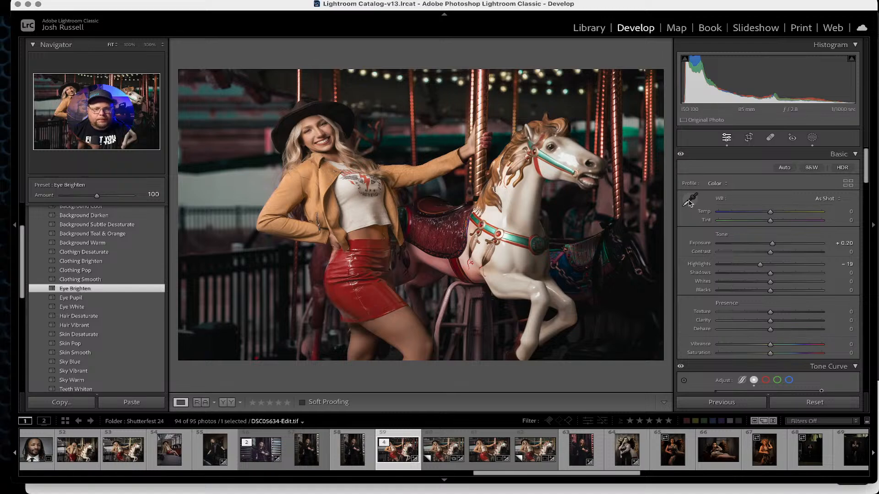
# Subtract the carousel horse from the second background mask with a brush.
pyautogui.click(811, 137)
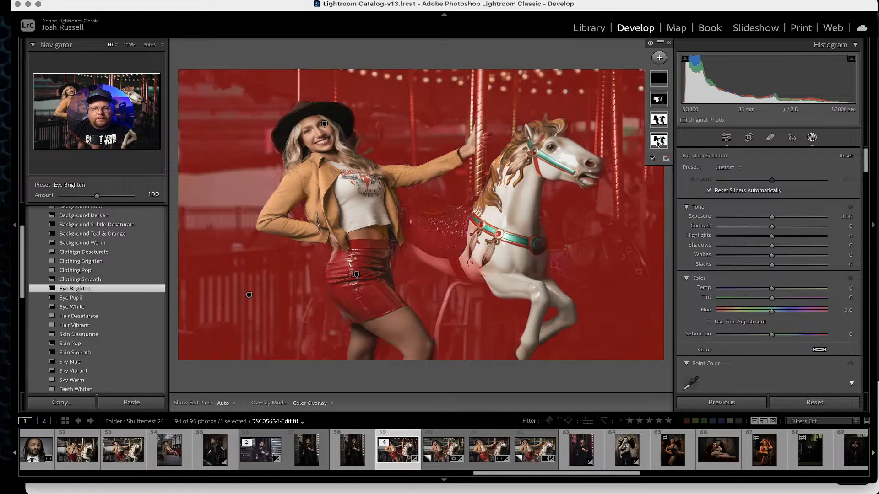
pyautogui.click(660, 121)
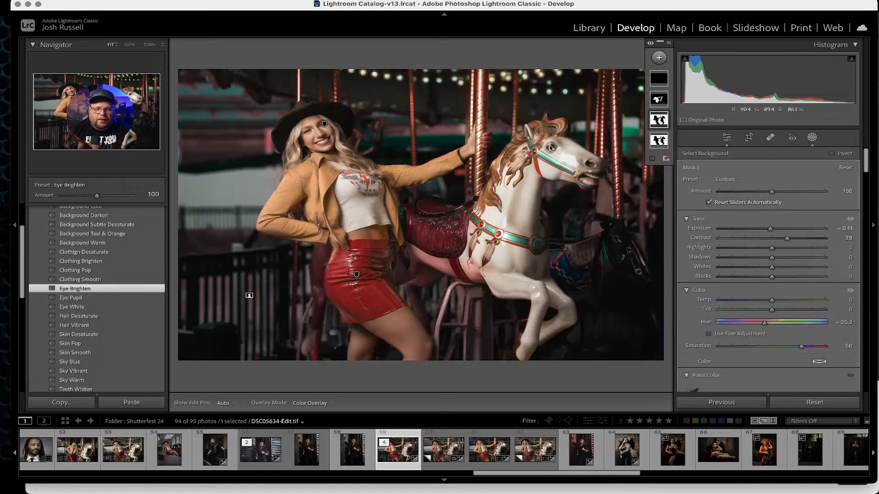
pyautogui.click(659, 141)
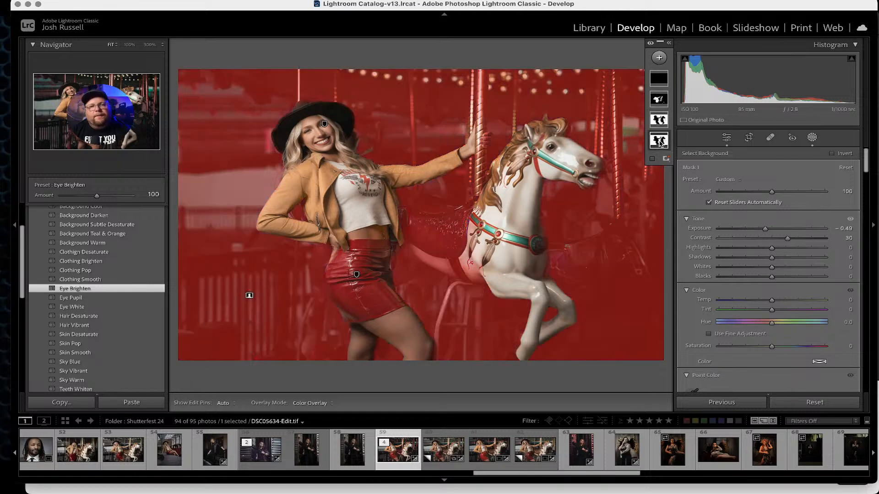
pyautogui.click(661, 139)
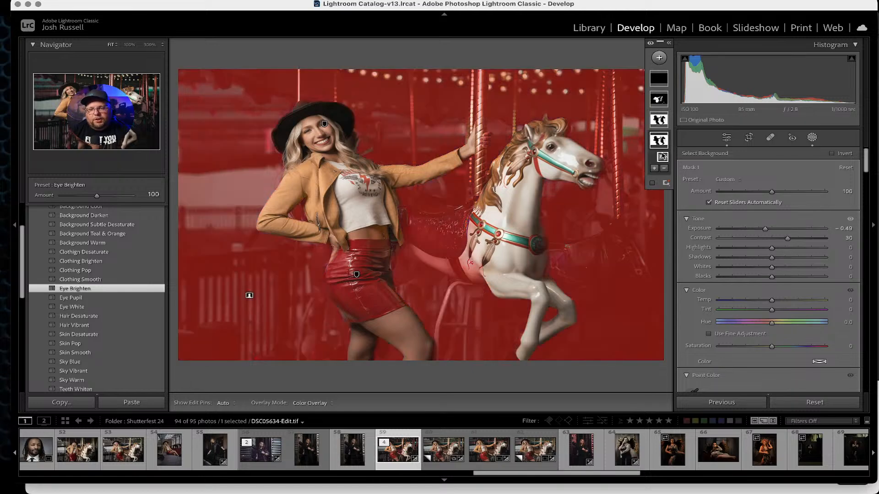
pyautogui.click(664, 168)
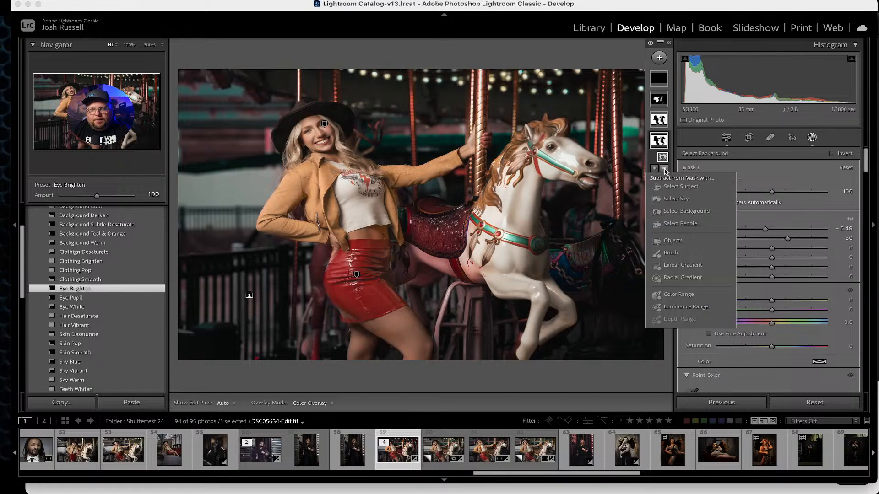
pyautogui.click(671, 253)
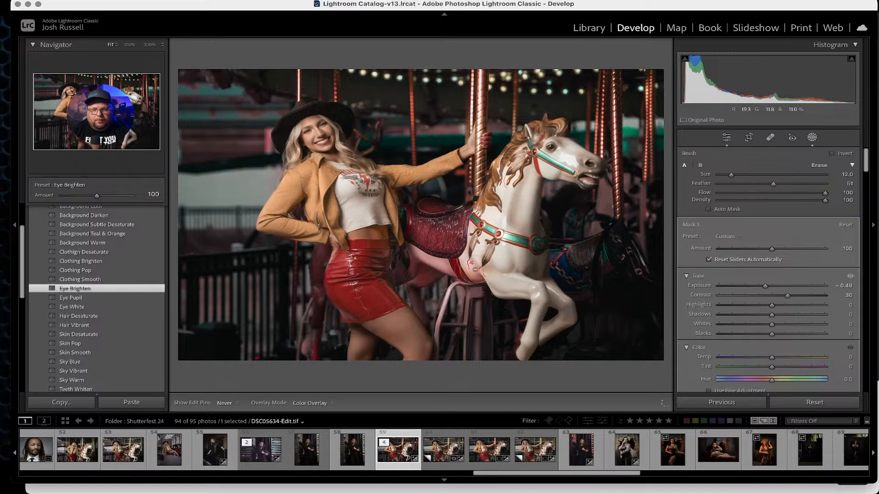
pyautogui.press('h')
# Subtract the carousel horse from the first background mask with a brush.
pyautogui.click(659, 119)
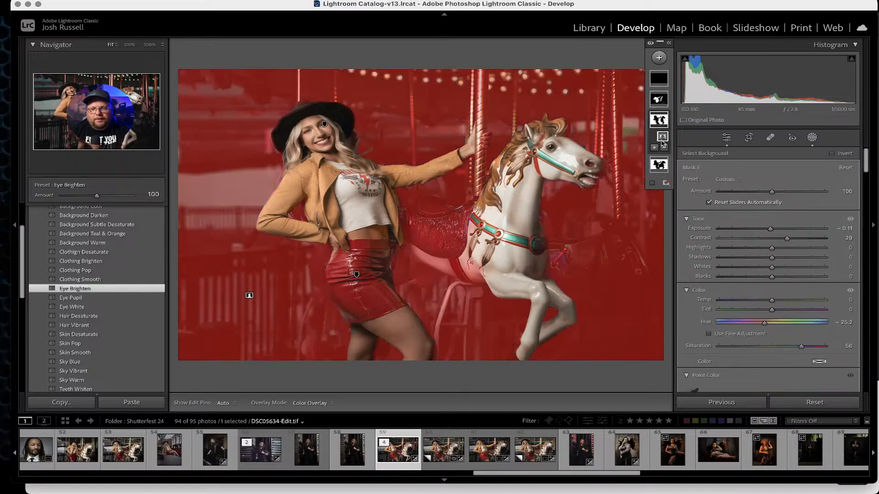
pyautogui.click(664, 148)
pyautogui.click(670, 232)
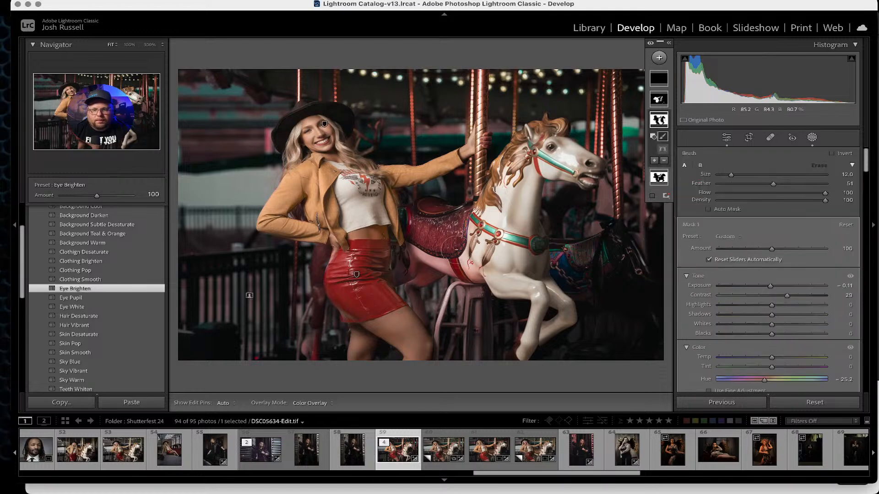
pyautogui.press('h')
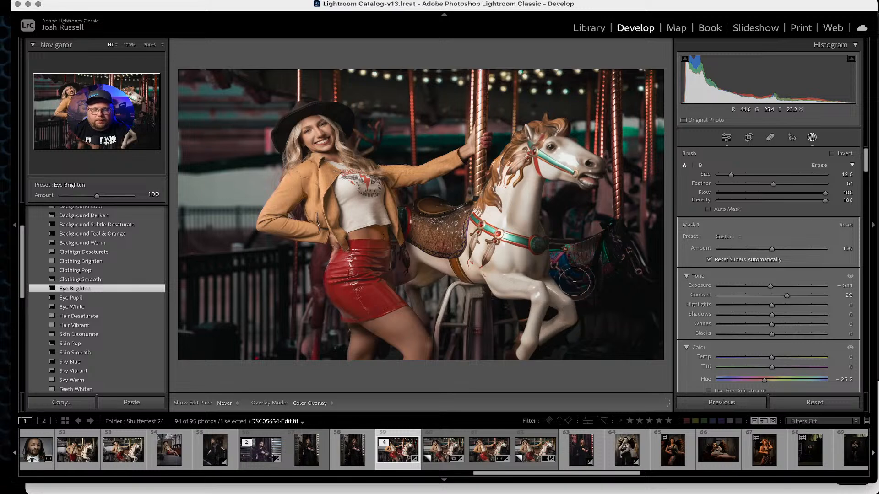
pyautogui.press('h')
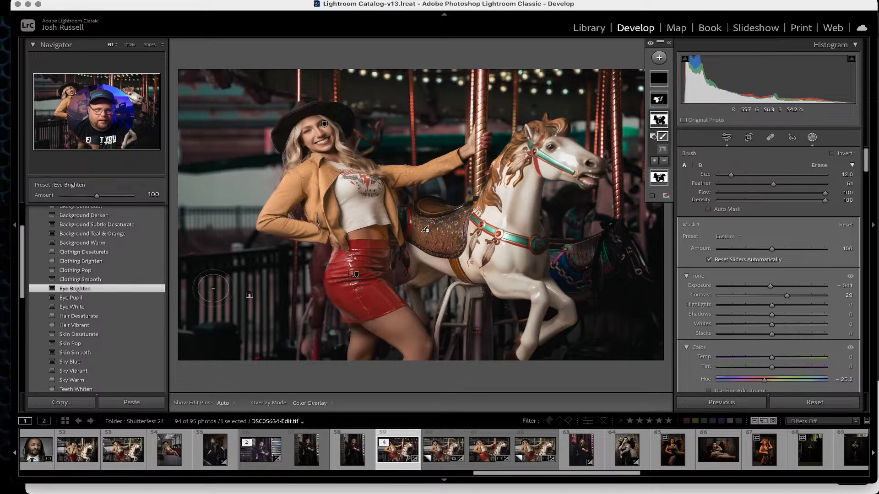
# Apply the Hair Desaturate masking preset to the photo.
pyautogui.click(75, 290)
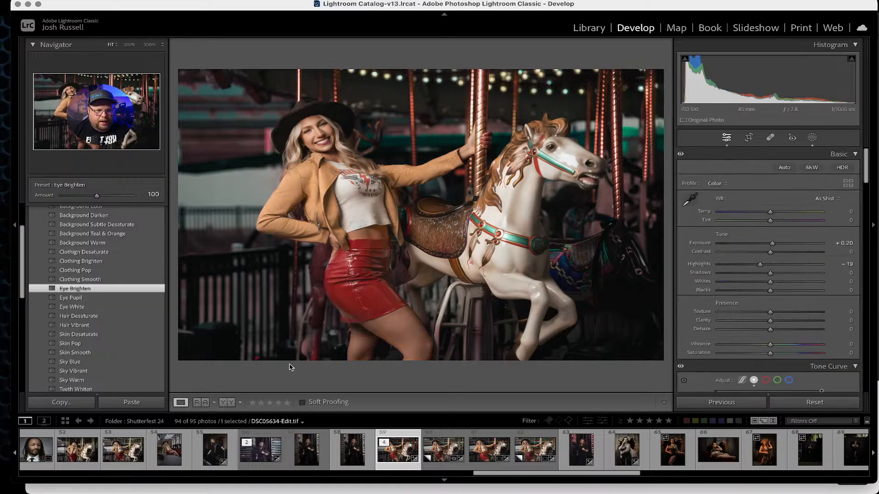
pyautogui.click(81, 317)
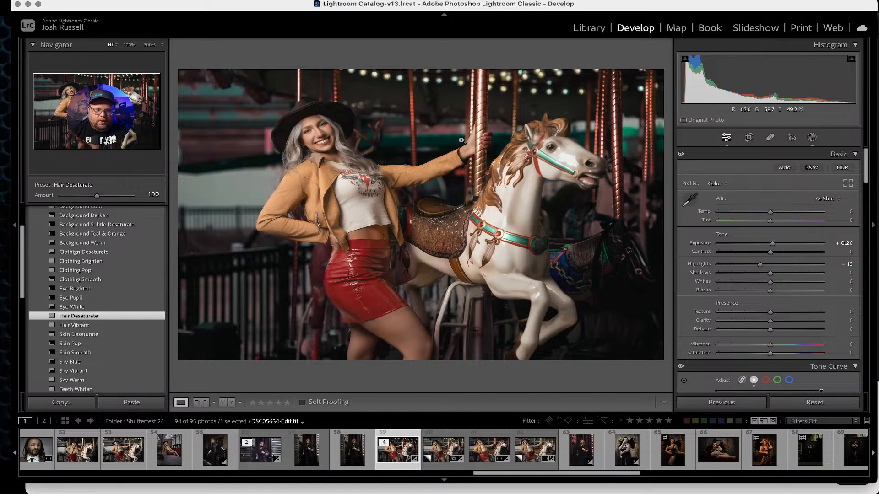
# Select the hair mask and set up a brush to subtract from it at size 4.0.
pyautogui.click(811, 138)
pyautogui.click(659, 79)
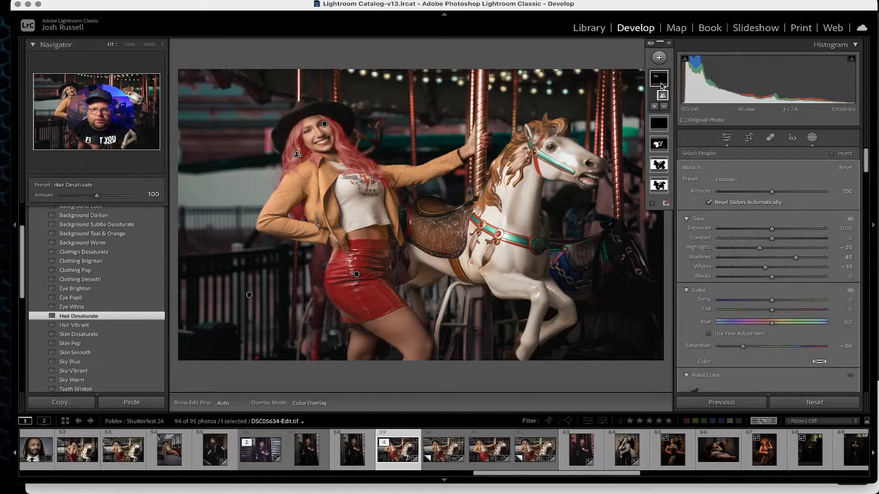
pyautogui.click(663, 107)
pyautogui.click(670, 191)
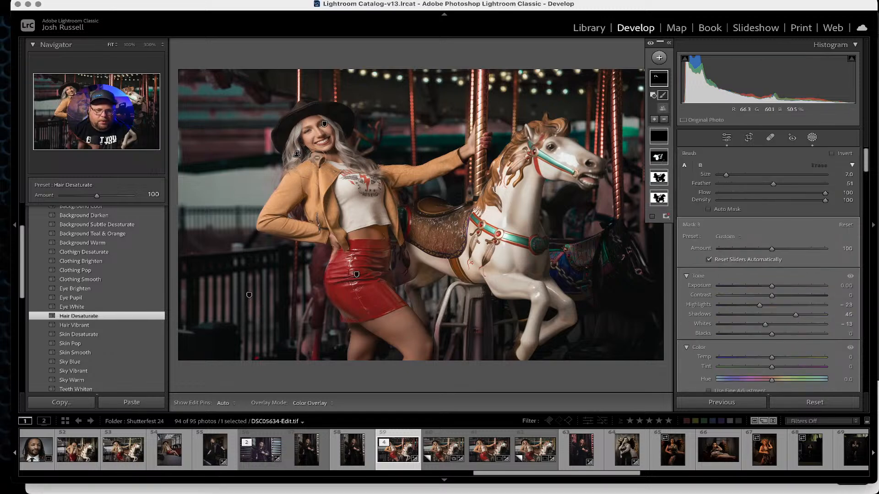
pyautogui.scroll(-6, 319, 158)
pyautogui.press('h')
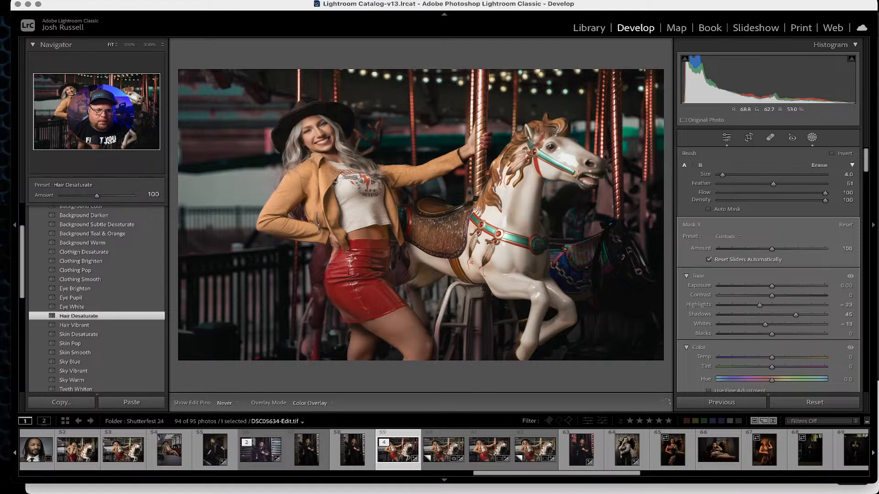
pyautogui.press('h')
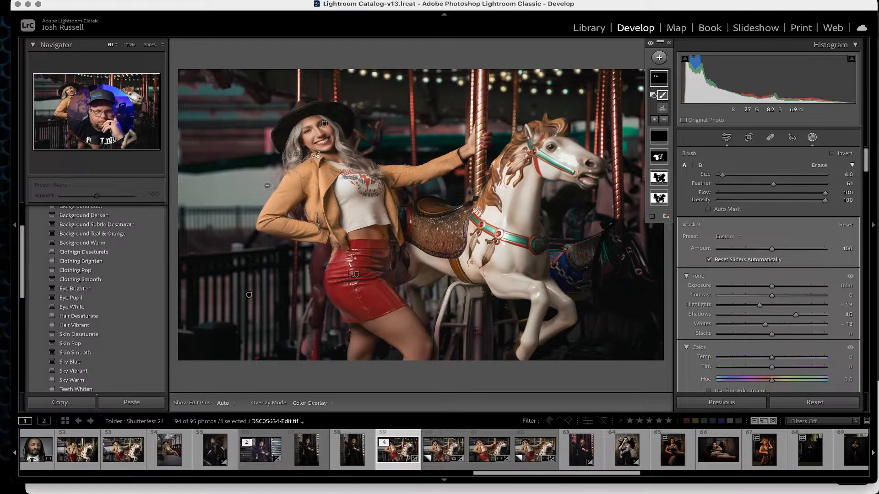
# Apply the Skin Pop and Skin Smooth masking presets to the photo.
pyautogui.scroll(-2, 71, 297)
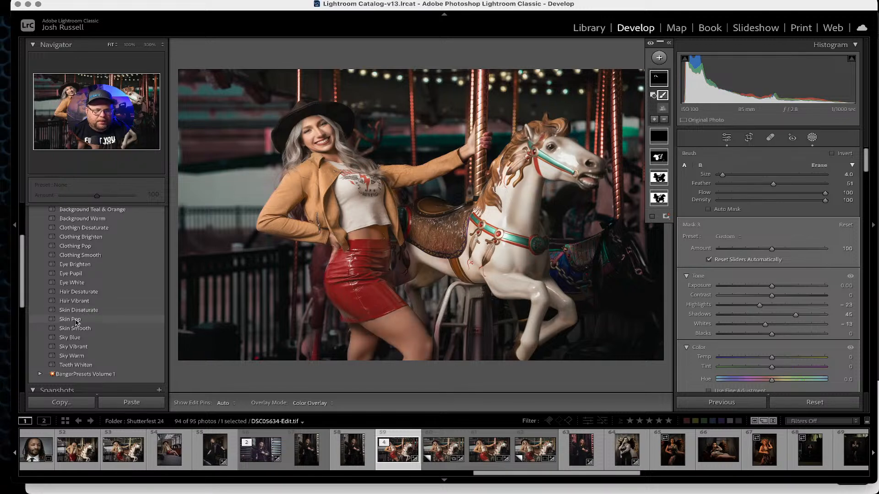
pyautogui.click(76, 319)
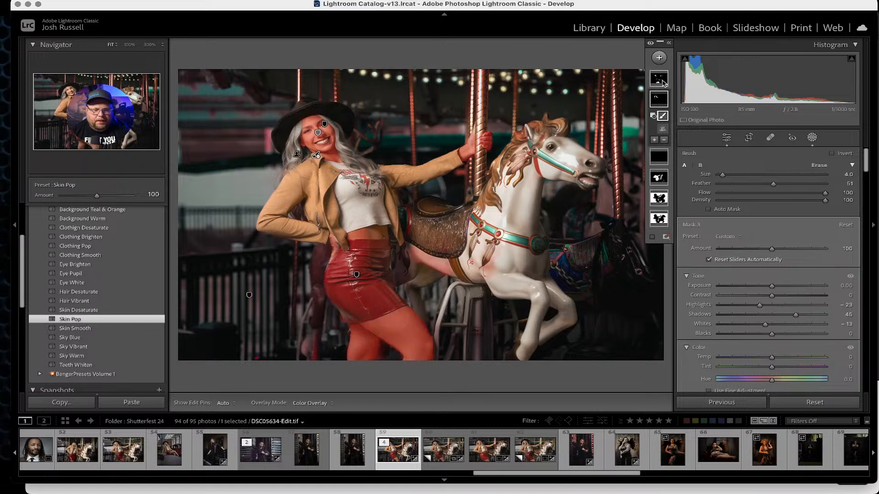
pyautogui.click(68, 331)
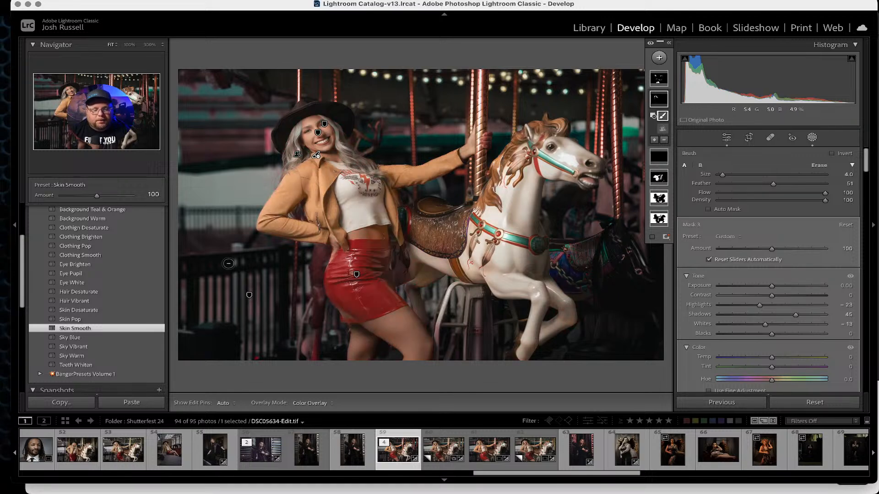
# Reduce the newly added skin mask's amount to 49.
pyautogui.click(659, 80)
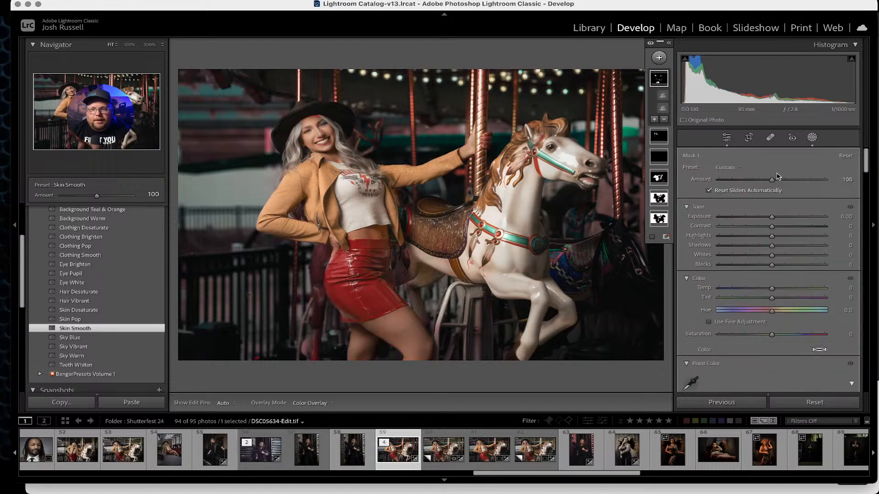
pyautogui.moveTo(772, 179); pyautogui.dragTo(745, 180)
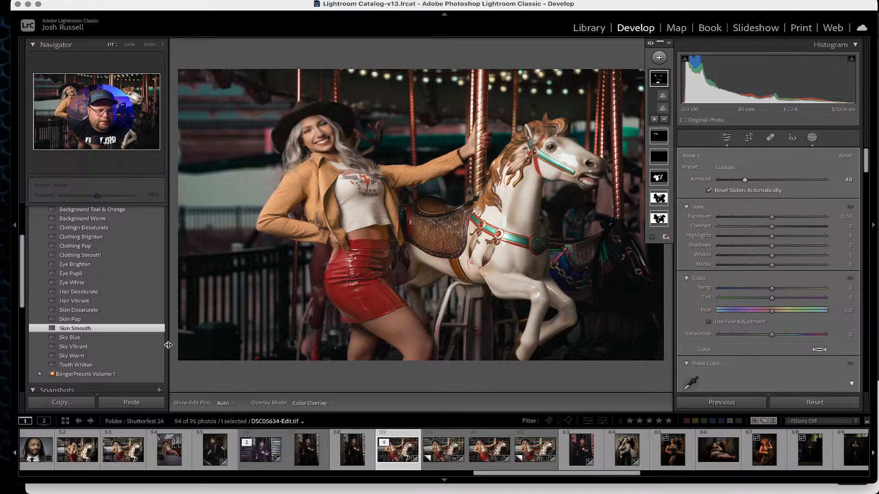
# Apply the Teeth Whiten masking preset and reduce its mask amount to 27.
pyautogui.click(76, 365)
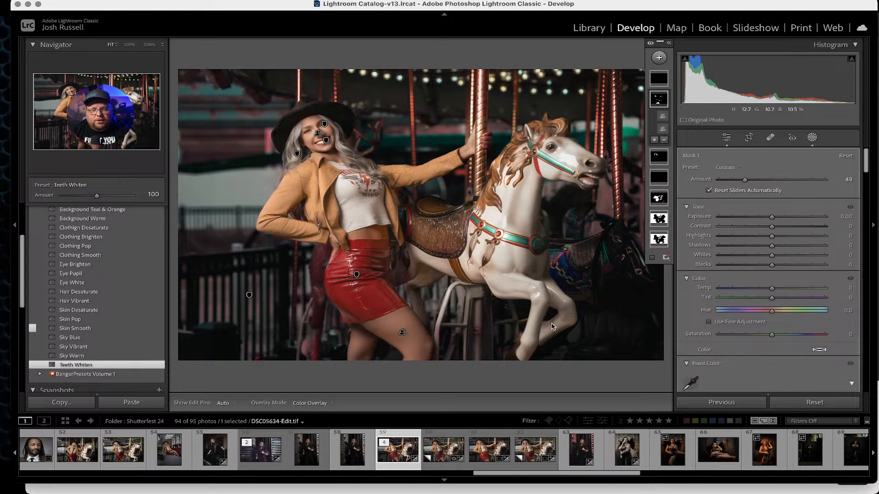
pyautogui.click(659, 78)
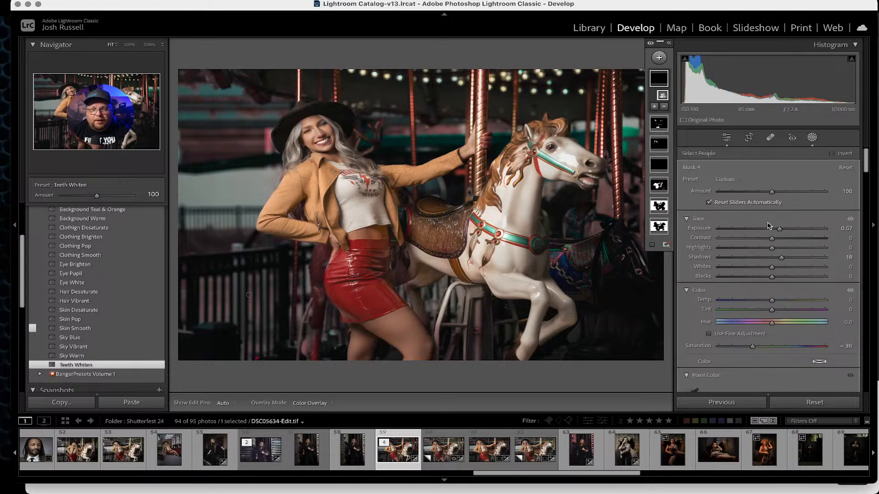
pyautogui.moveTo(771, 192); pyautogui.dragTo(733, 192)
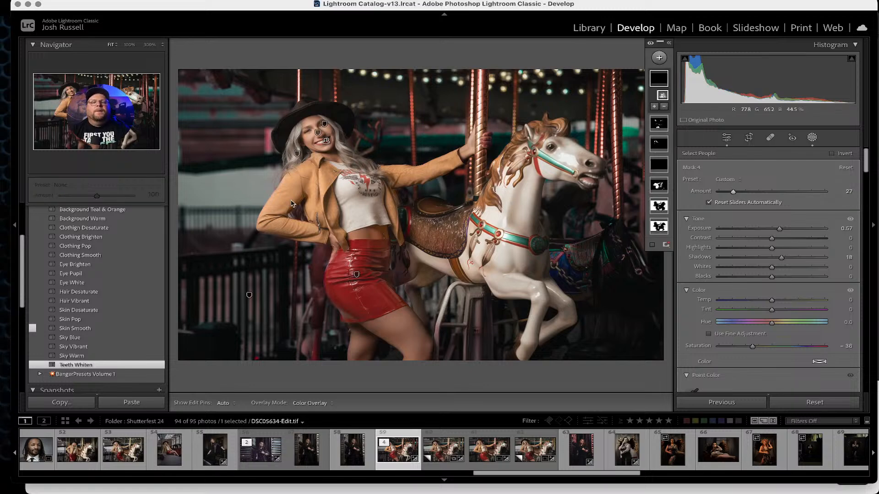
# Open the Banger Finishers group, apply Subject Pop, and reduce its mask amount to 40.
pyautogui.scroll(3, 118, 275)
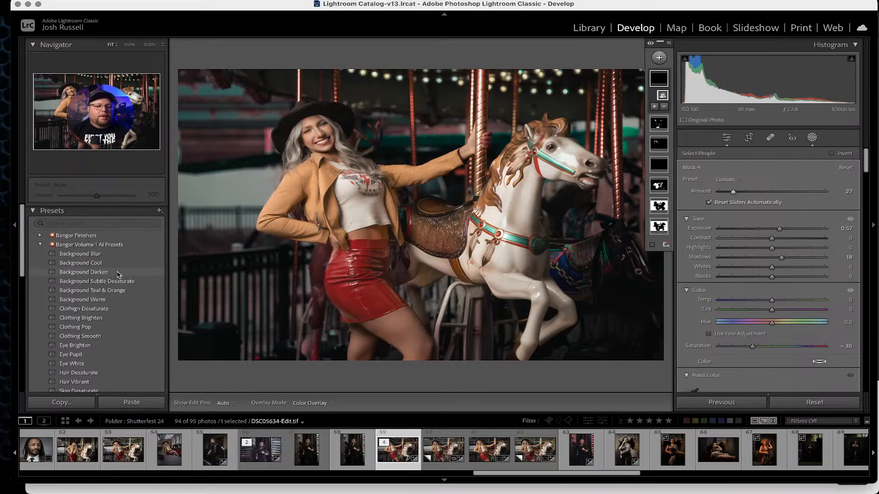
pyautogui.click(40, 243)
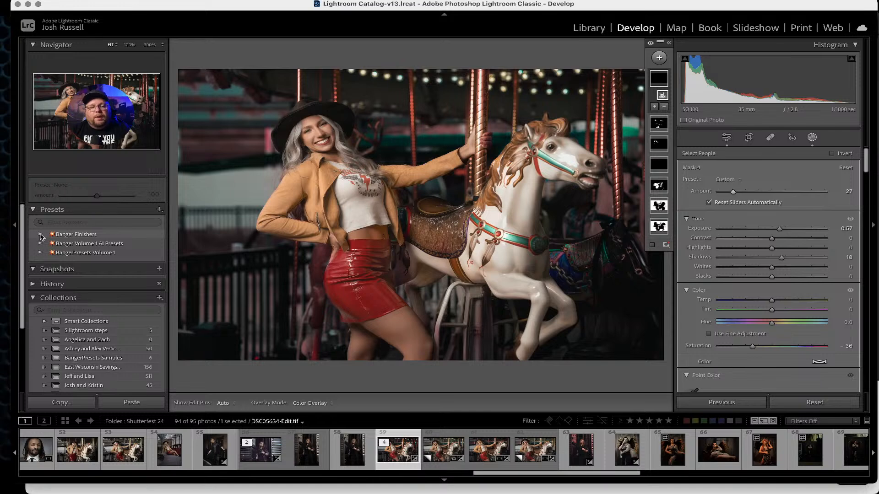
pyautogui.click(40, 235)
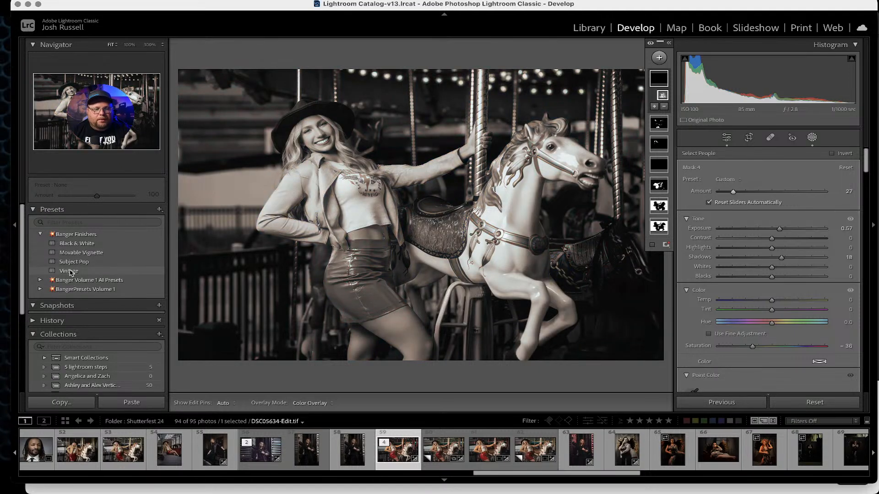
pyautogui.click(71, 262)
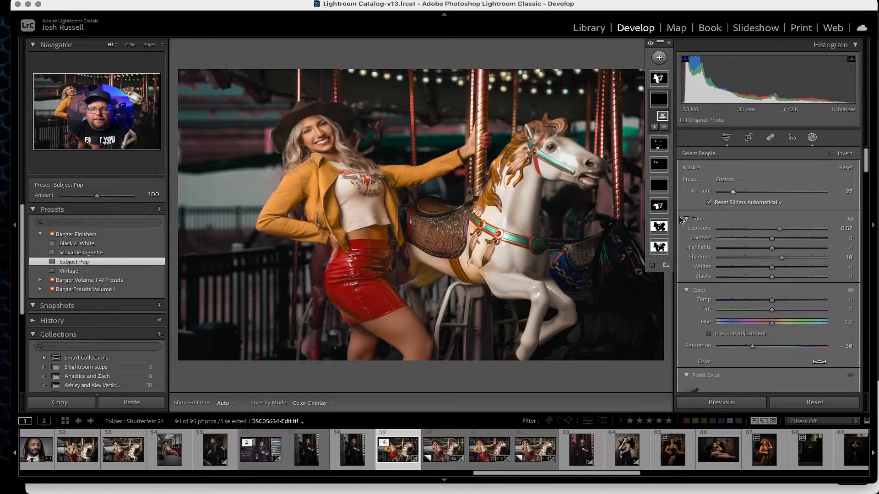
pyautogui.click(659, 79)
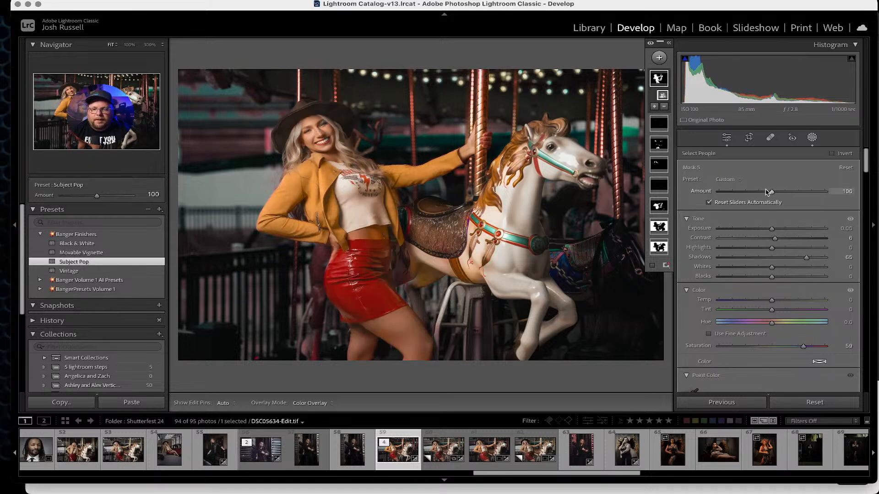
pyautogui.moveTo(767, 192); pyautogui.dragTo(740, 192)
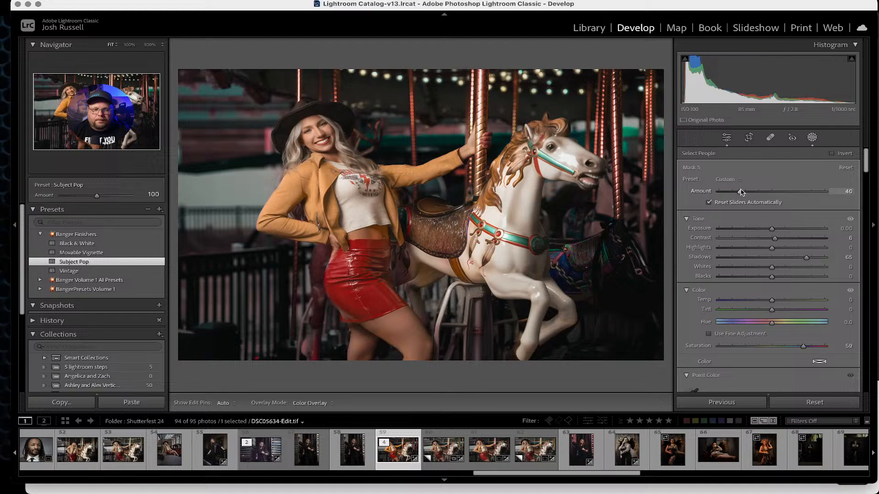
# Apply the Movable Vignette finisher and reshape its radial gradient around the woman and the horse.
pyautogui.click(85, 254)
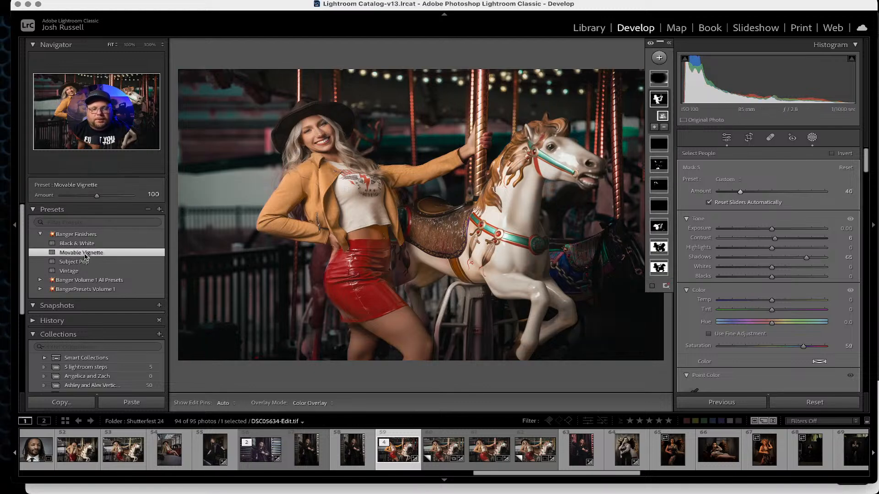
pyautogui.click(659, 83)
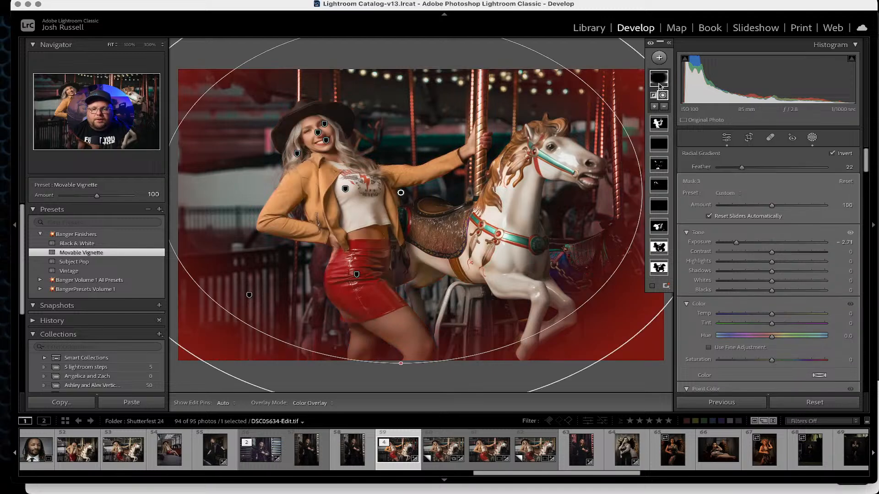
pyautogui.moveTo(400, 193); pyautogui.dragTo(335, 152)
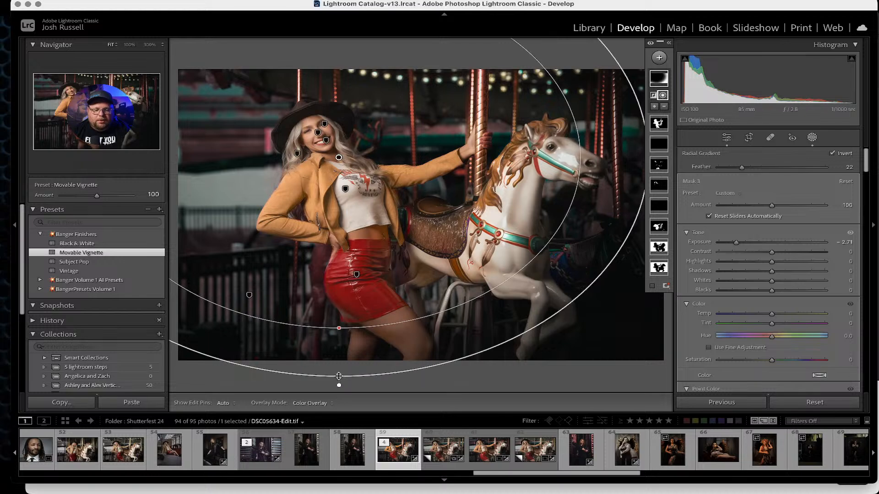
pyautogui.moveTo(339, 376); pyautogui.dragTo(401, 340)
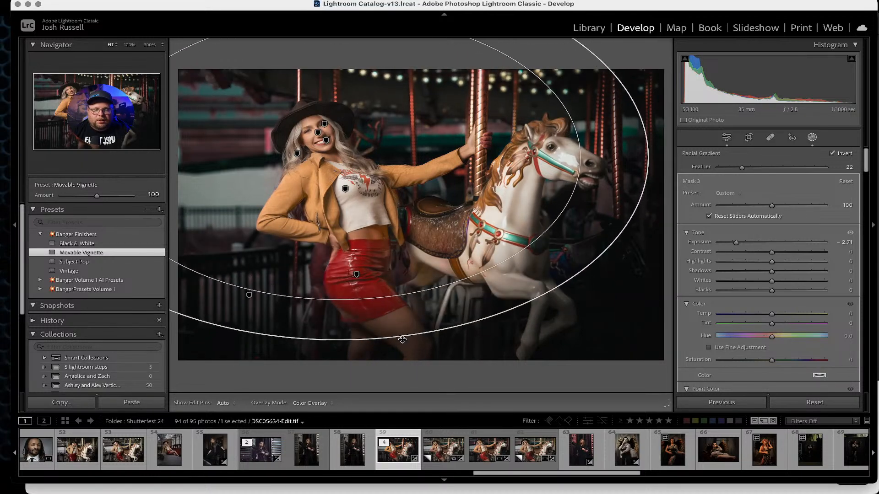
pyautogui.moveTo(312, 197); pyautogui.dragTo(549, 218)
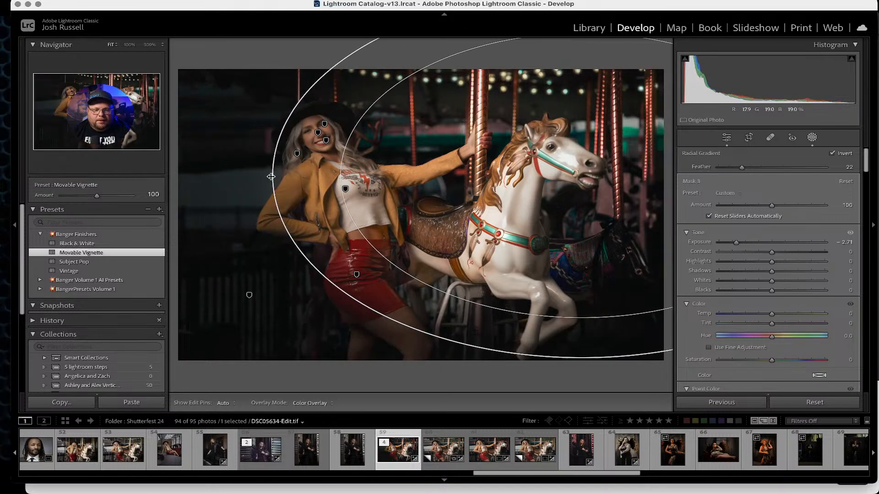
pyautogui.moveTo(271, 177); pyautogui.dragTo(461, 178)
pyautogui.moveTo(612, 165); pyautogui.dragTo(367, 163)
pyautogui.moveTo(335, 358); pyautogui.dragTo(337, 392)
pyautogui.moveTo(455, 171); pyautogui.dragTo(531, 173)
pyautogui.click(526, 289)
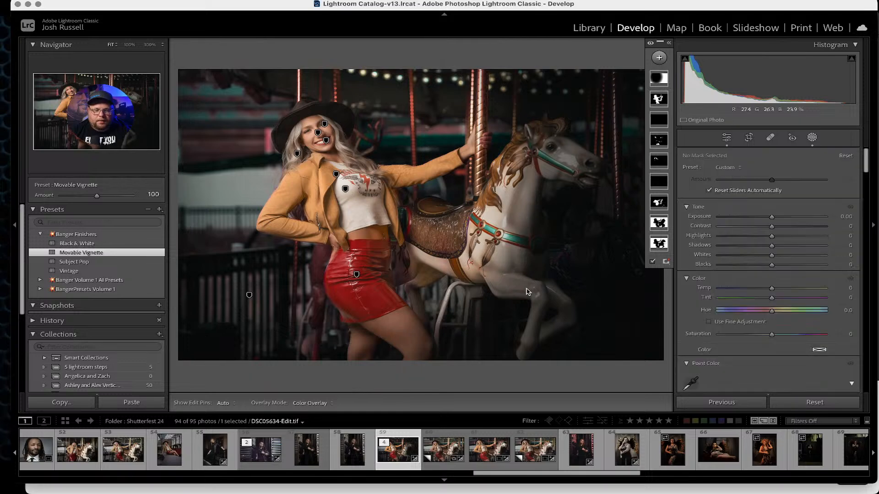
# Widen the vignette's radial gradient further toward the horse's head.
pyautogui.hotkey('shift', 'w')
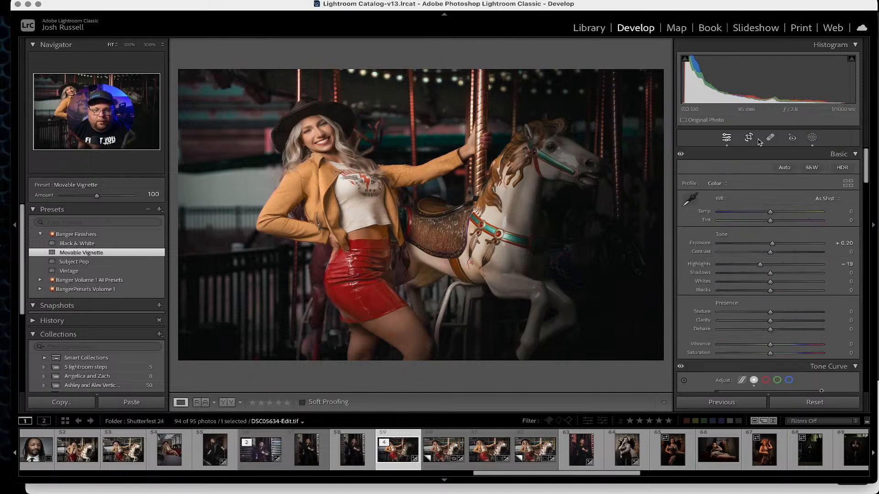
pyautogui.click(811, 137)
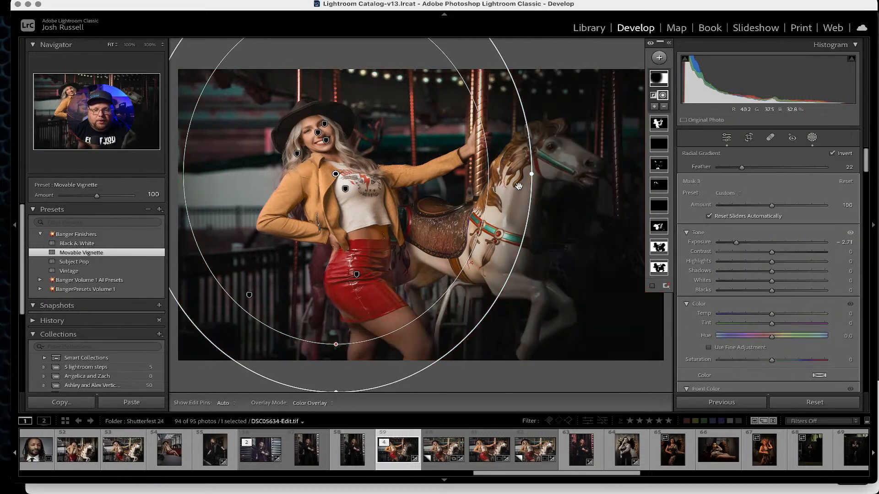
pyautogui.moveTo(531, 174); pyautogui.dragTo(684, 173)
pyautogui.moveTo(337, 177); pyautogui.dragTo(350, 179)
pyautogui.hotkey('shift', 'w')
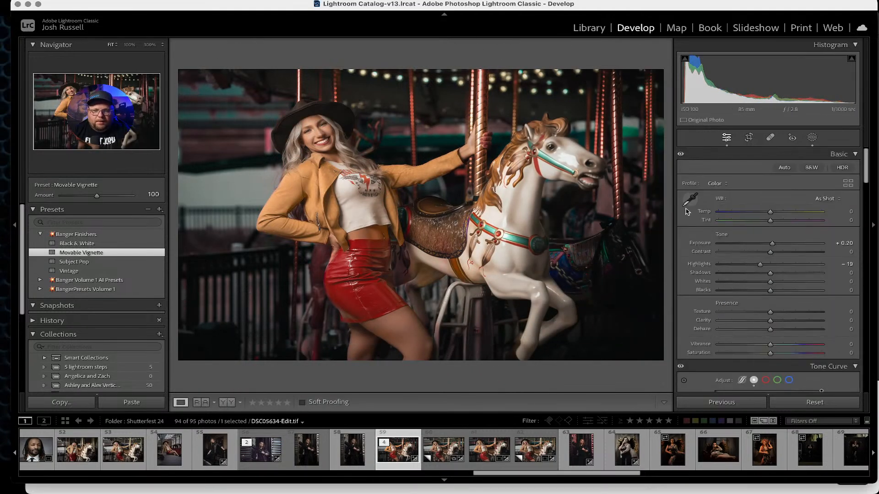
# Reduce the vignette mask's amount.
pyautogui.click(812, 137)
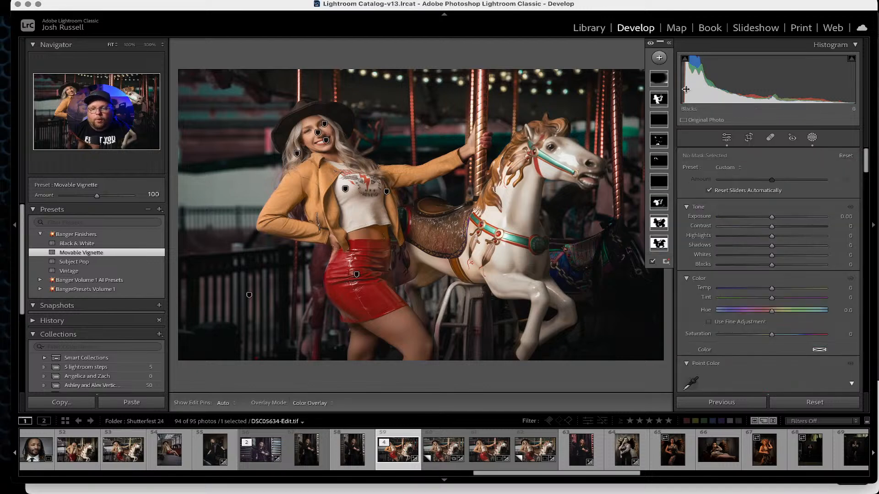
pyautogui.click(659, 78)
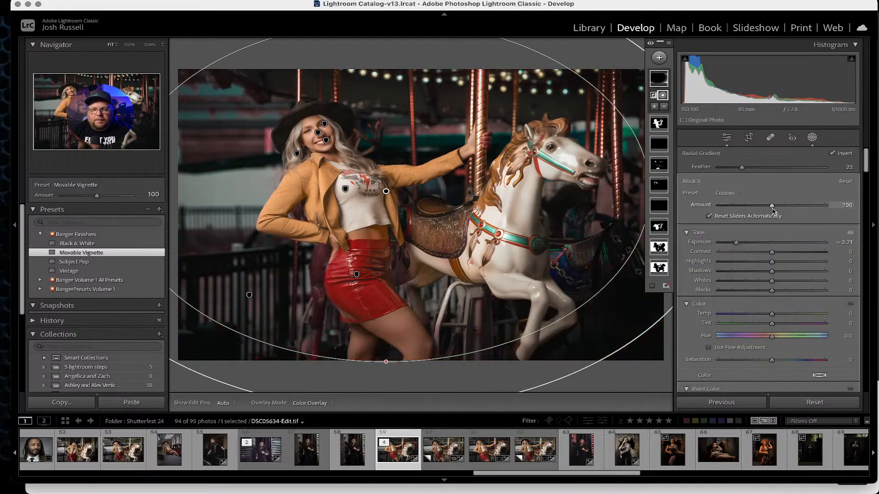
pyautogui.moveTo(772, 207); pyautogui.dragTo(745, 207)
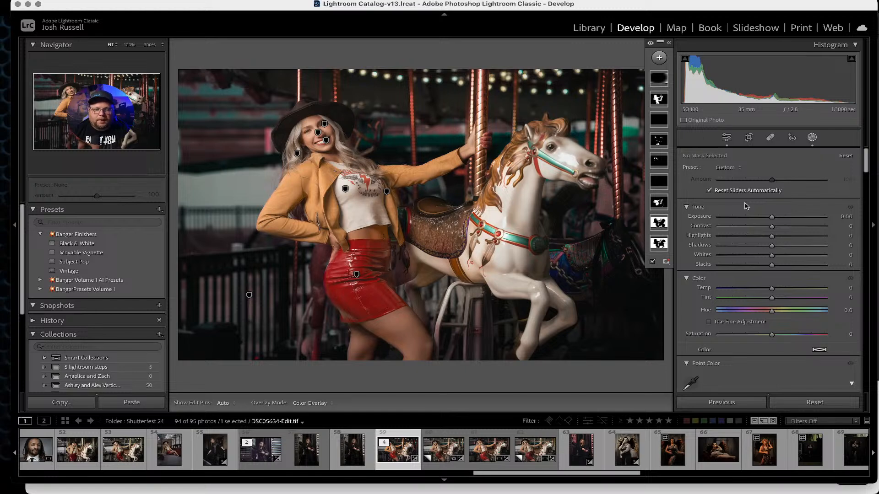
pyautogui.hotkey('shift', 'w')
# Compare the before and after versions of the edited photo.
pyautogui.press('\\')
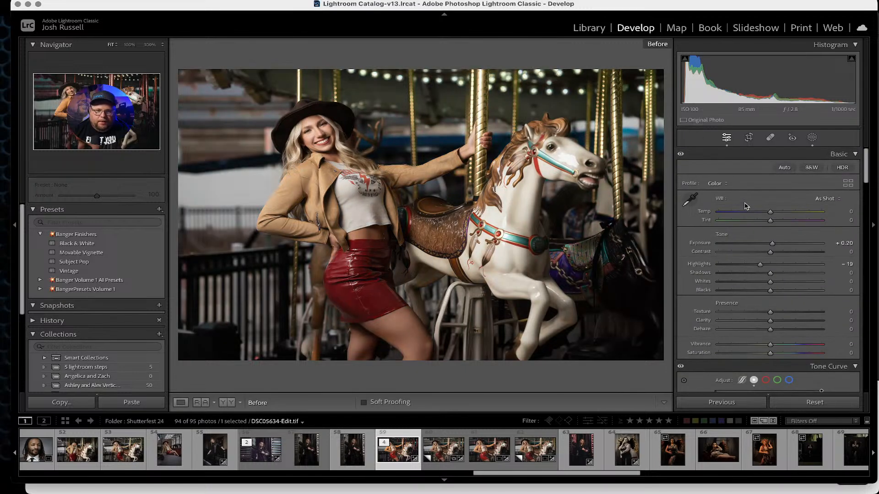
pyautogui.press('\\')
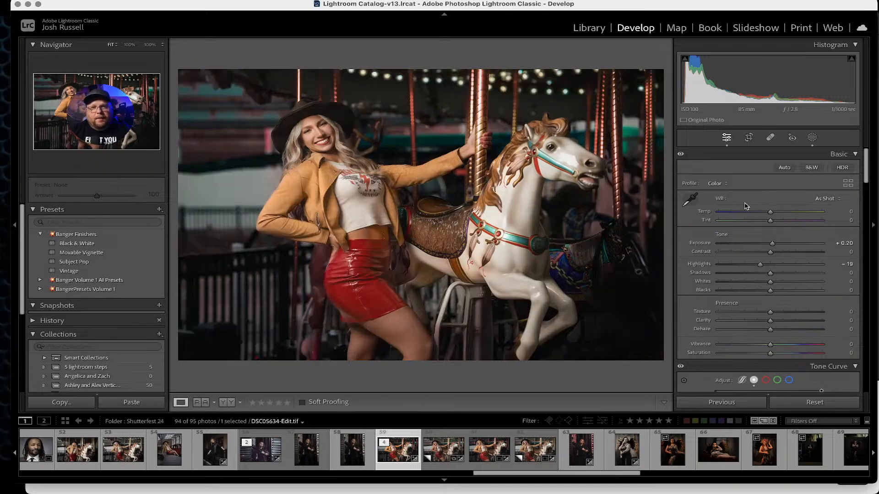
pyautogui.press('\\')
pyautogui.press('\\')
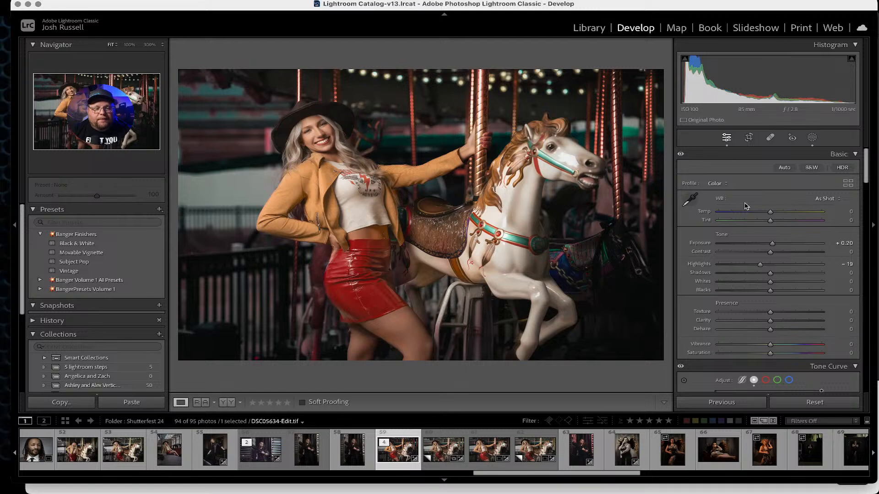
# Switch to Safari and open the Banger Presets Volume One product page.
pyautogui.moveTo(393, 493)
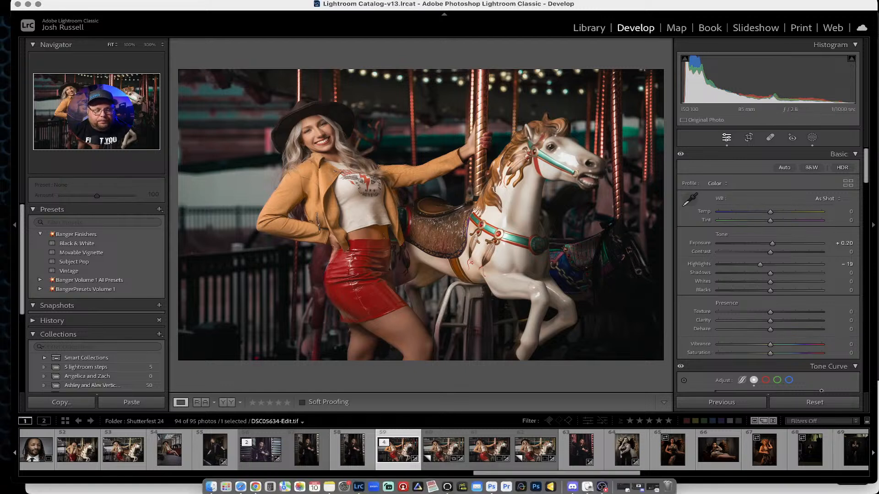
pyautogui.click(247, 478)
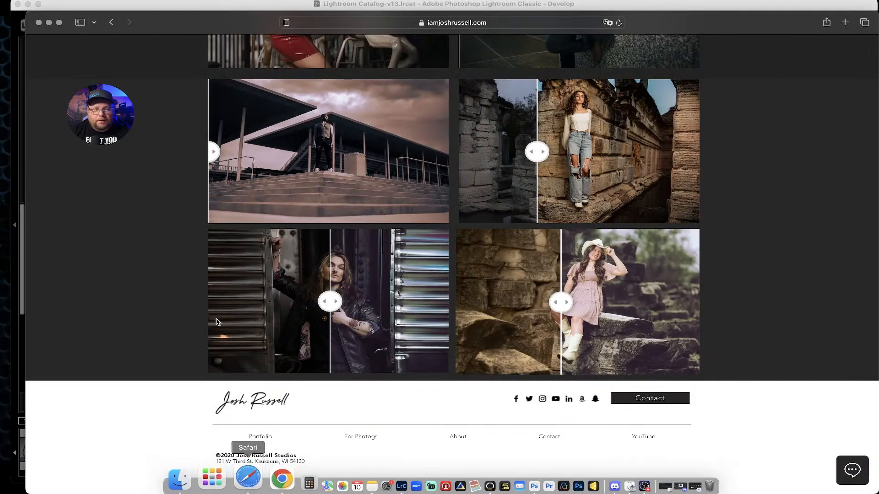
pyautogui.moveTo(260, 436)
pyautogui.click(259, 418)
pyautogui.scroll(-5, 302, 70)
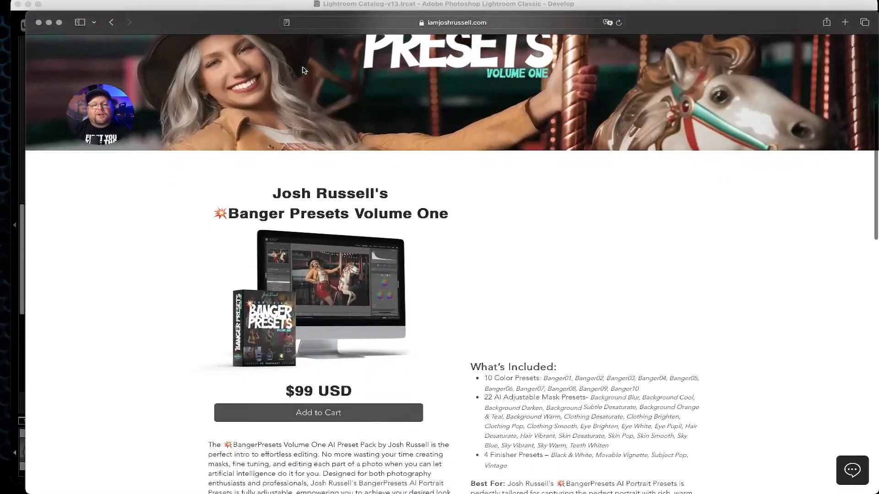